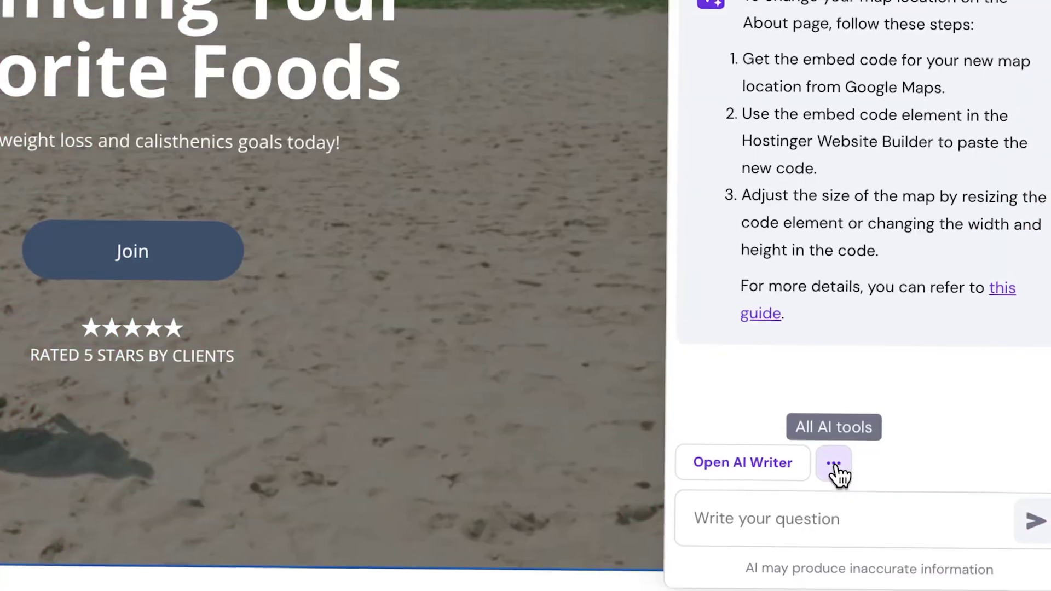
Overlay the AI Heatmap of predicted visitor attention on the site's hero headline.
{"action": "left_click", "coordinate": [836, 476]}
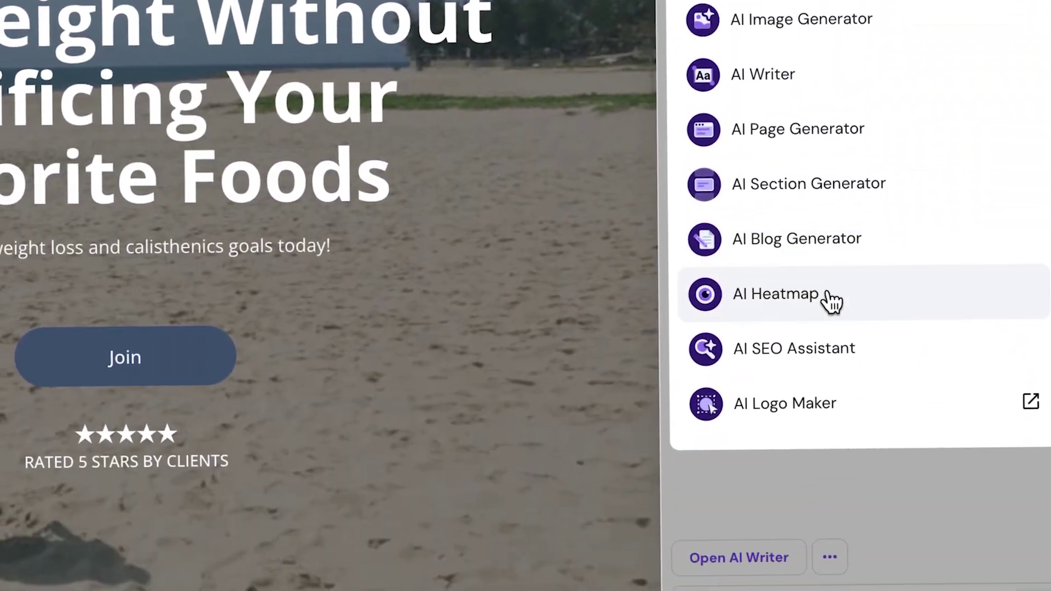
{"action": "left_click", "coordinate": [822, 377]}
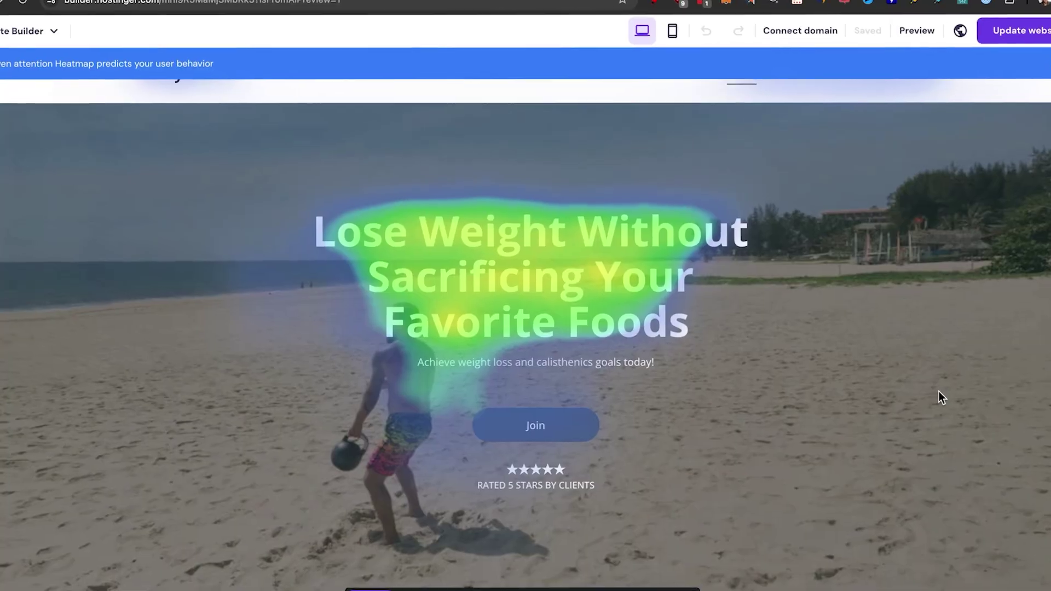
{"action": "scroll", "coordinate": [582, 384], "scroll_direction": "down", "scroll_amount": 5}
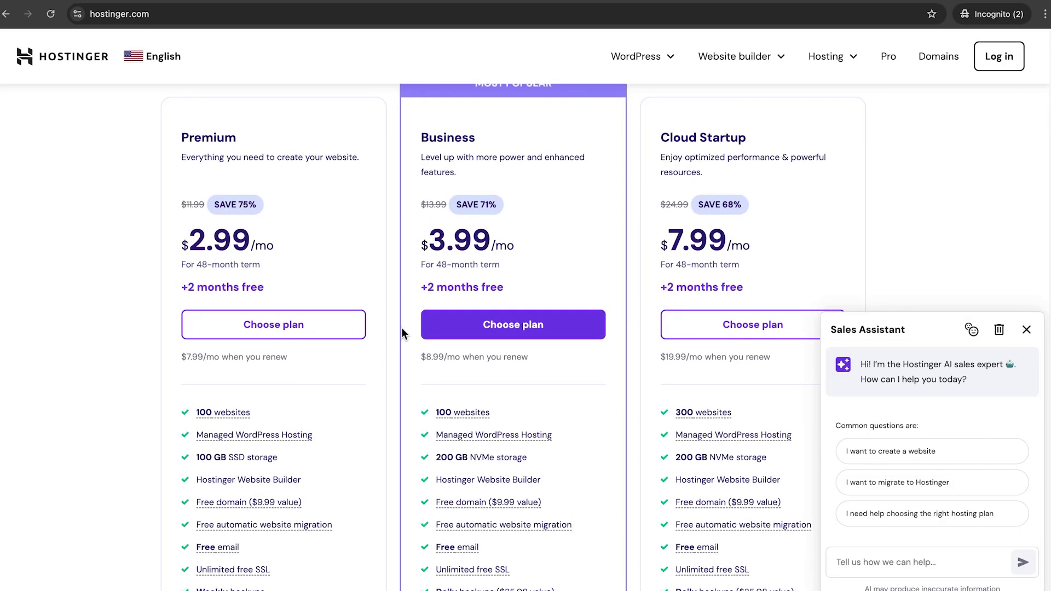
{"action": "scroll", "coordinate": [439, 245], "scroll_direction": "up", "scroll_amount": 1}
Open the browser find bar to search the pricing page for 'ai'.
{"action": "key", "text": "ctrl+f"}
{"action": "type", "text": "ai"}
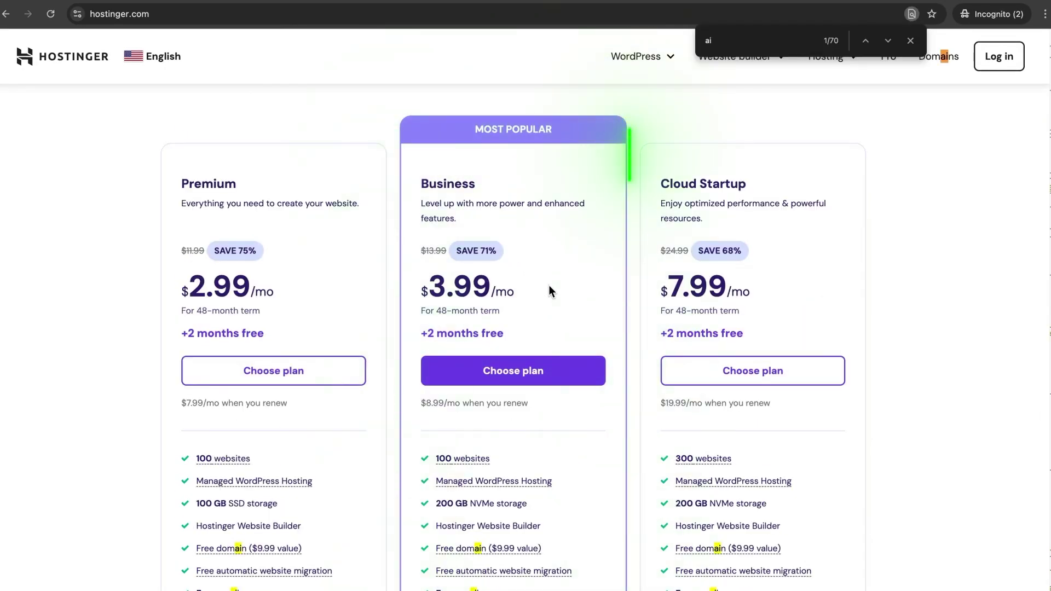
{"action": "scroll", "coordinate": [548, 285], "scroll_direction": "down", "scroll_amount": 1}
{"action": "scroll", "coordinate": [549, 285], "scroll_direction": "down", "scroll_amount": 2}
{"action": "scroll", "coordinate": [549, 285], "scroll_direction": "down", "scroll_amount": 4}
{"action": "scroll", "coordinate": [548, 285], "scroll_direction": "down", "scroll_amount": 2}
{"action": "scroll", "coordinate": [549, 284], "scroll_direction": "down", "scroll_amount": 1}
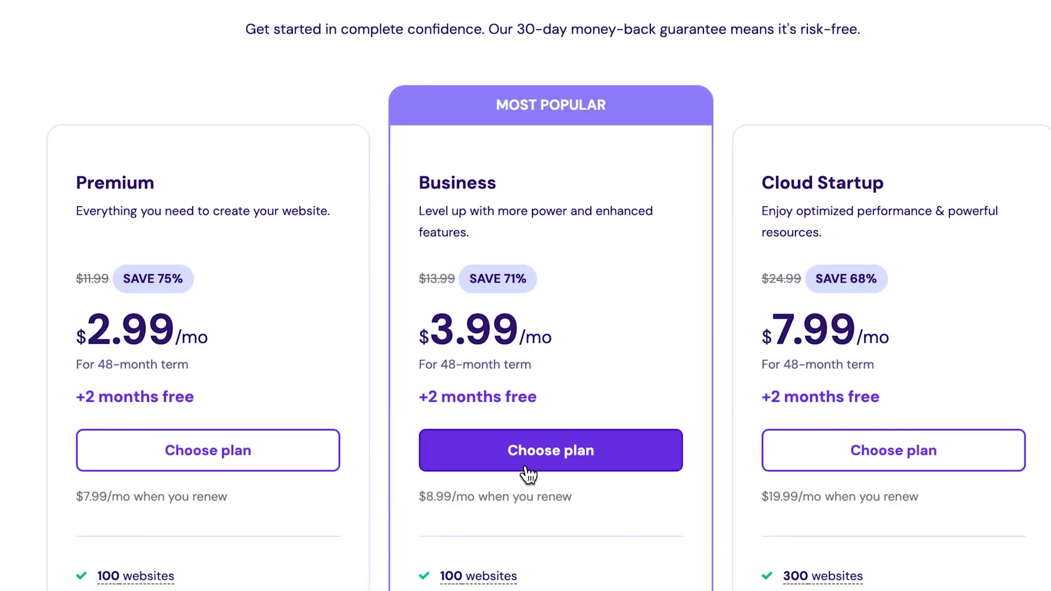
Choose the Business Web Hosting plan and apply the AIANDY coupon code.
{"action": "left_click", "coordinate": [529, 471]}
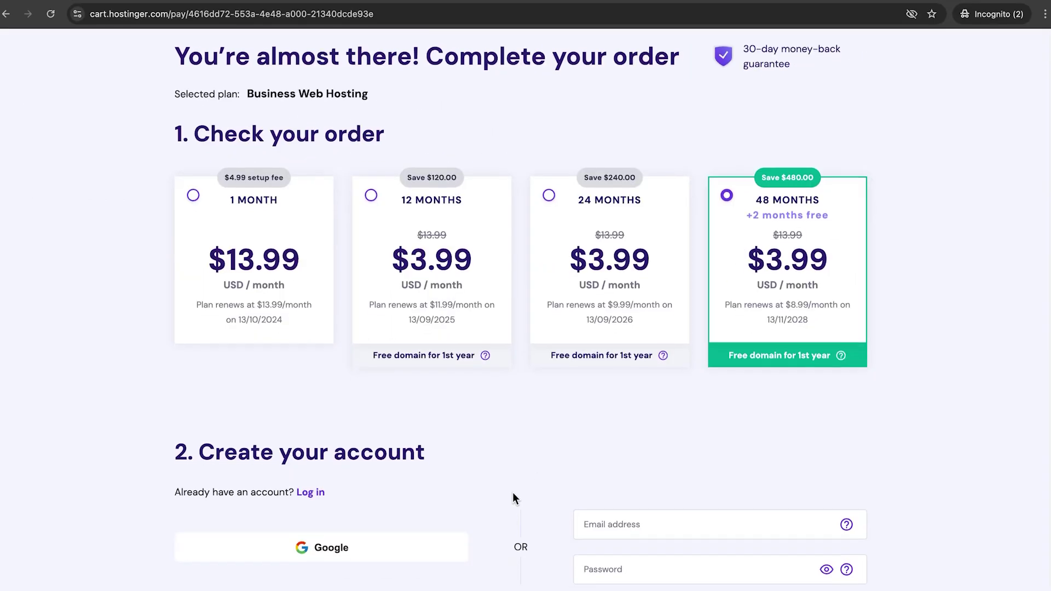
{"action": "scroll", "coordinate": [513, 498], "scroll_direction": "down", "scroll_amount": 2}
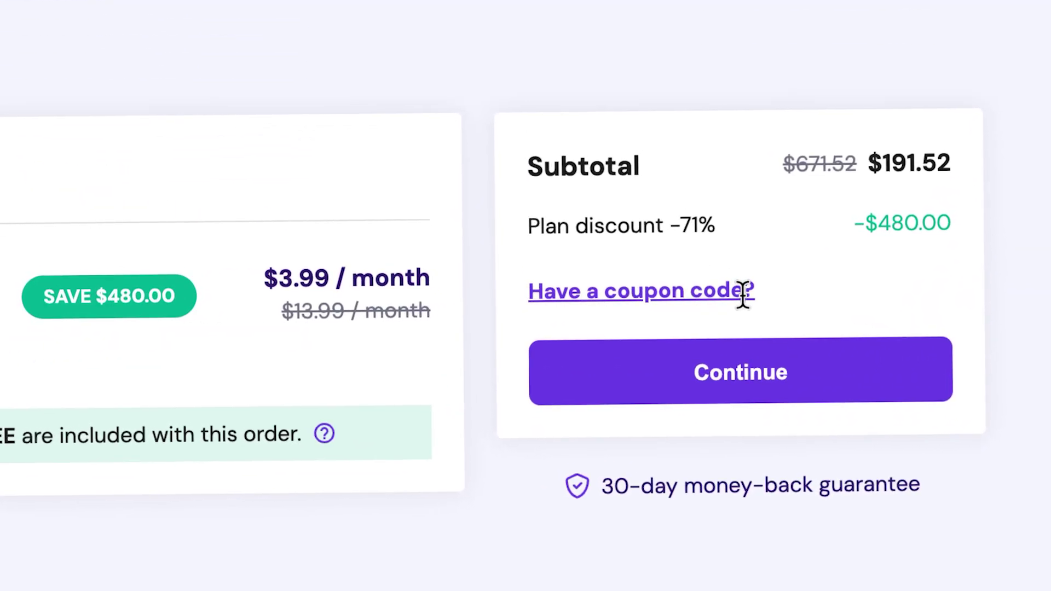
{"action": "left_click", "coordinate": [734, 289]}
{"action": "type", "text": "A"}
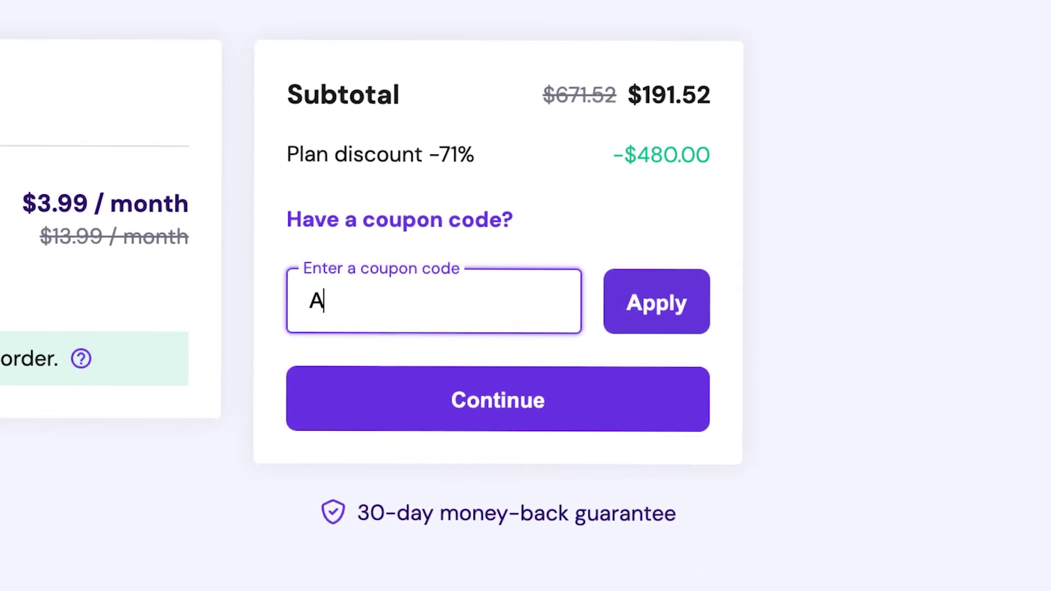
{"action": "type", "text": "IANDY"}
{"action": "key", "text": "Return"}
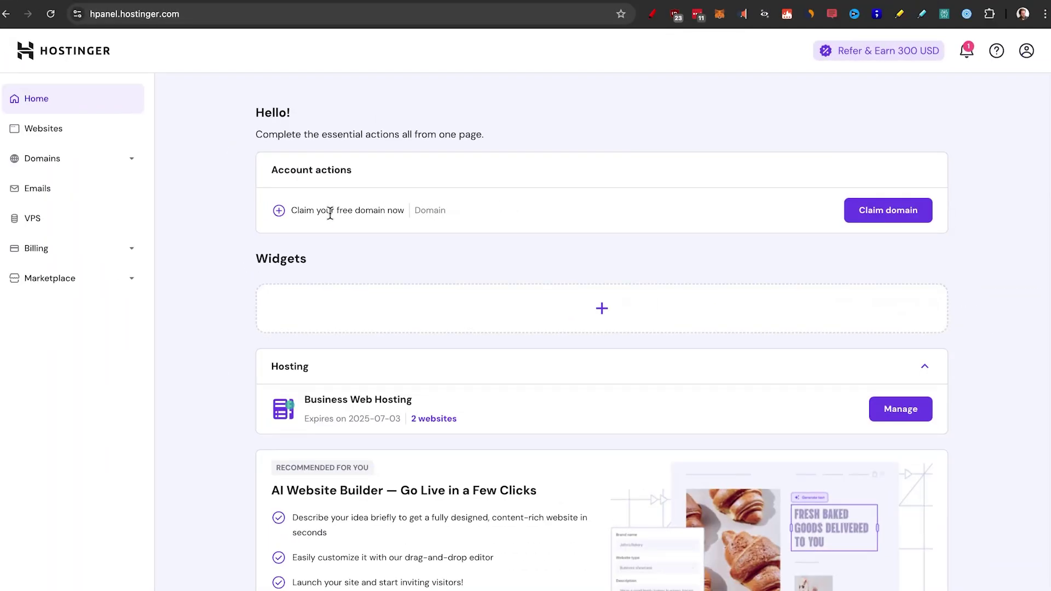
{"action": "scroll", "coordinate": [331, 212], "scroll_direction": "down", "scroll_amount": 2}
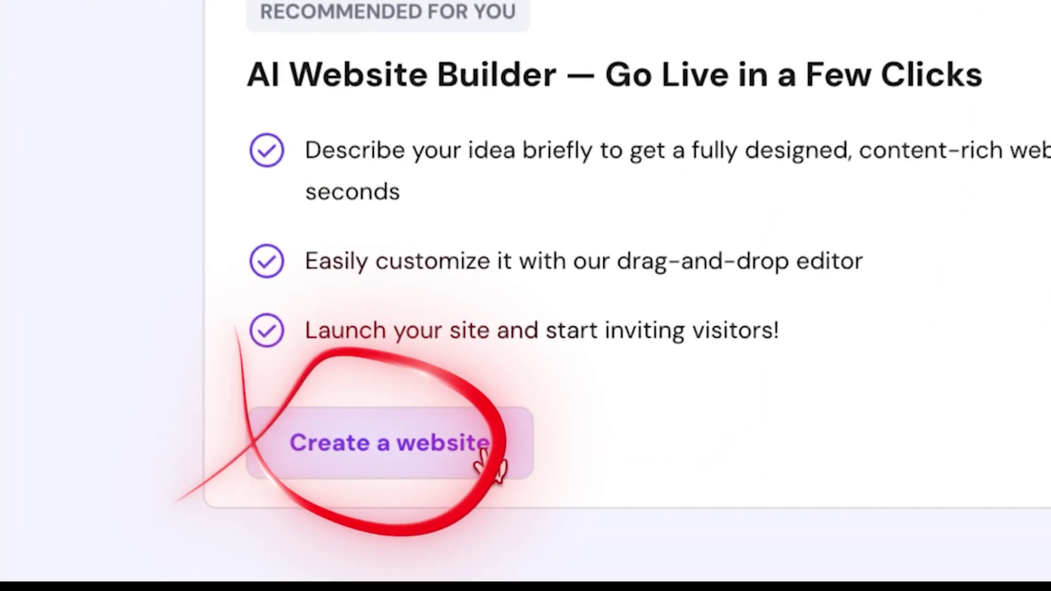
Start a new site from the AI Website Builder card's Create a website.
{"action": "left_click", "coordinate": [329, 573]}
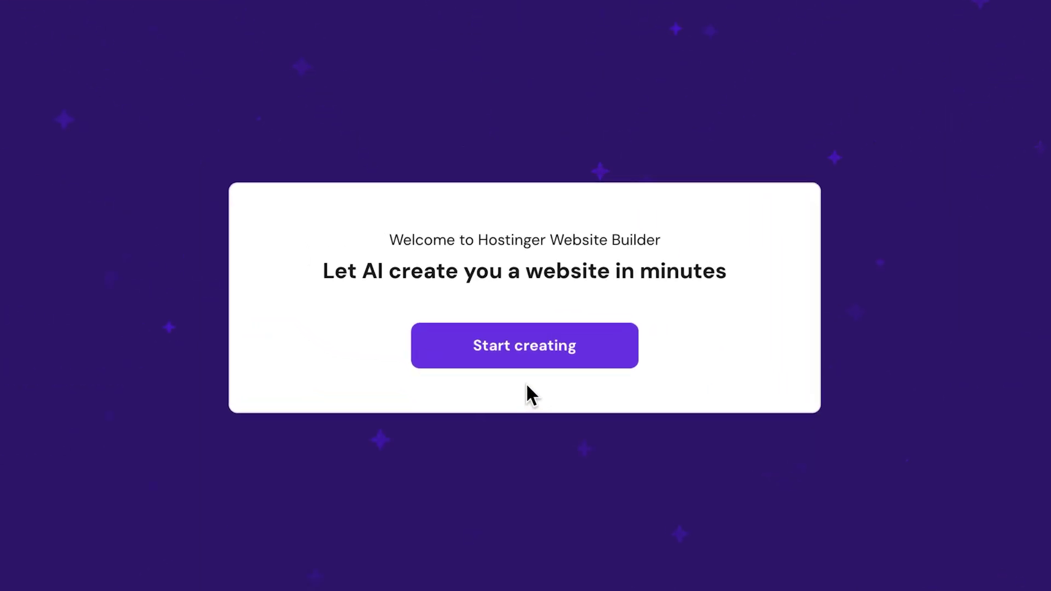
Set the site type to Business showcase and let the AI choose colours with Surprise me.
{"action": "left_click", "coordinate": [525, 301]}
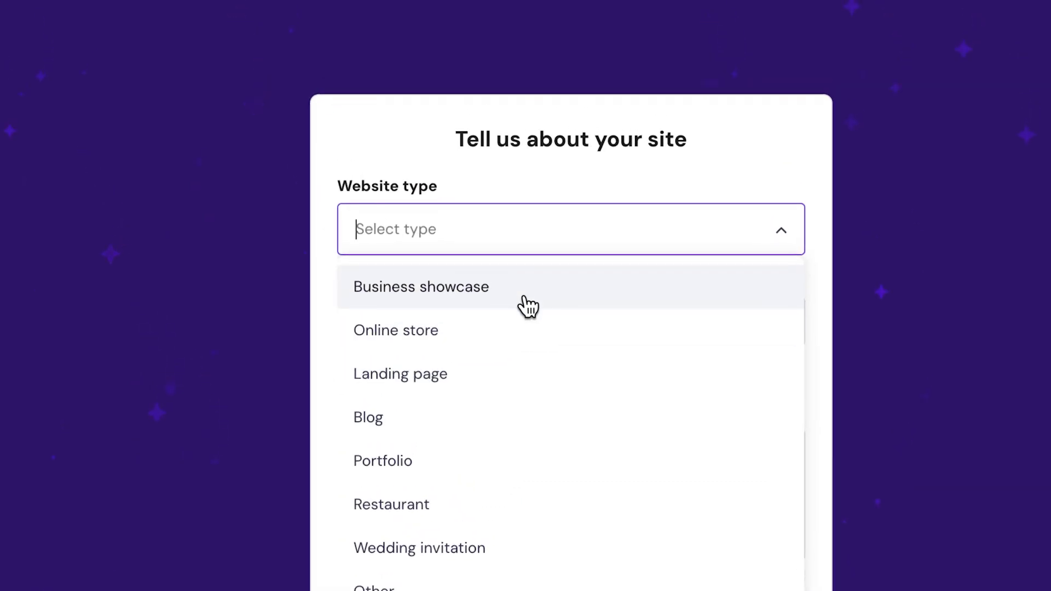
{"action": "left_click", "coordinate": [528, 307]}
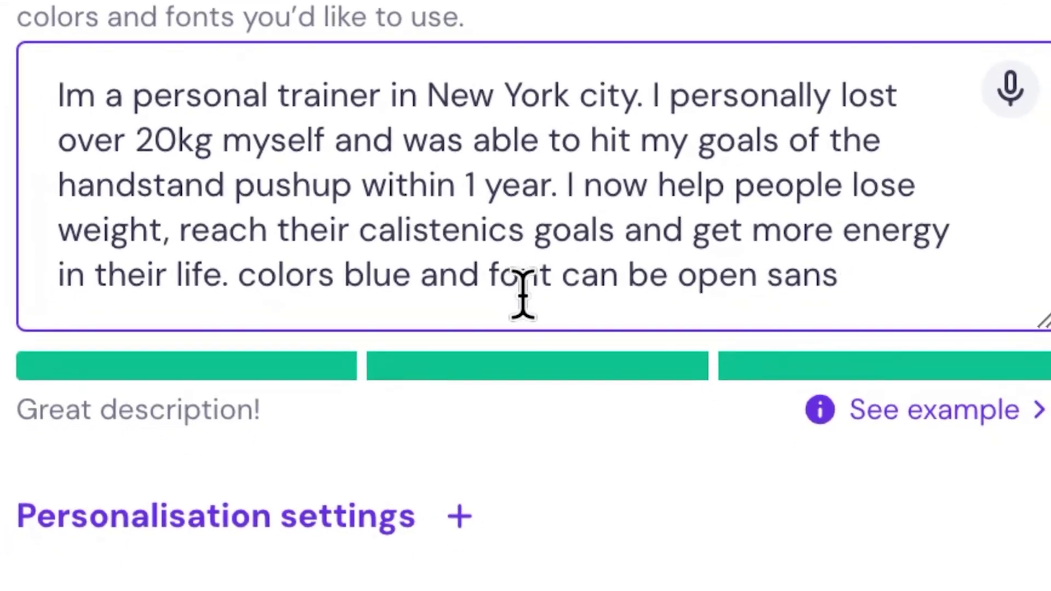
{"action": "scroll", "coordinate": [524, 296], "scroll_direction": "down", "scroll_amount": 2}
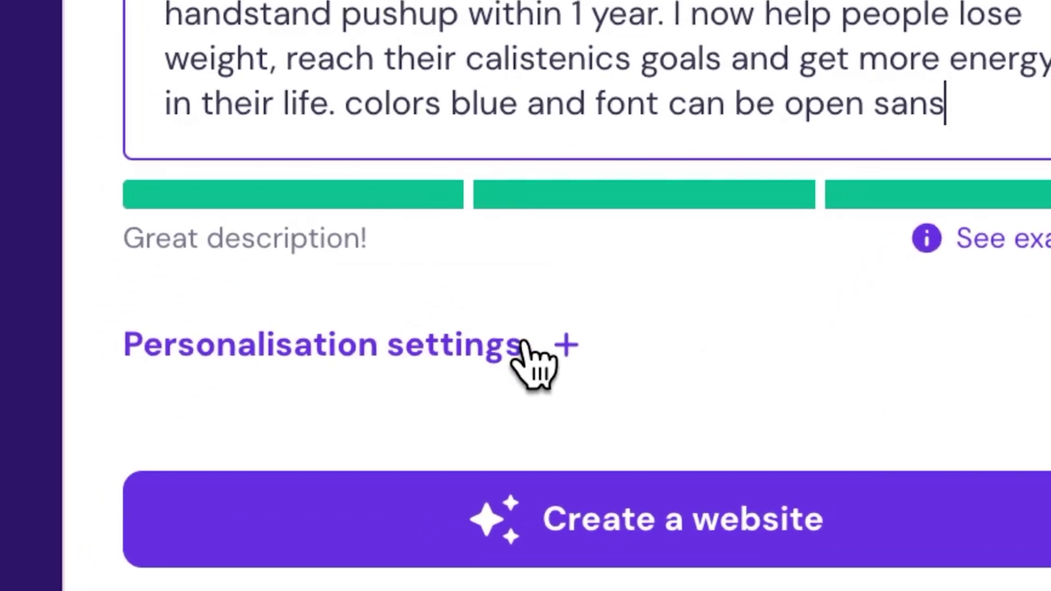
{"action": "left_click", "coordinate": [525, 346]}
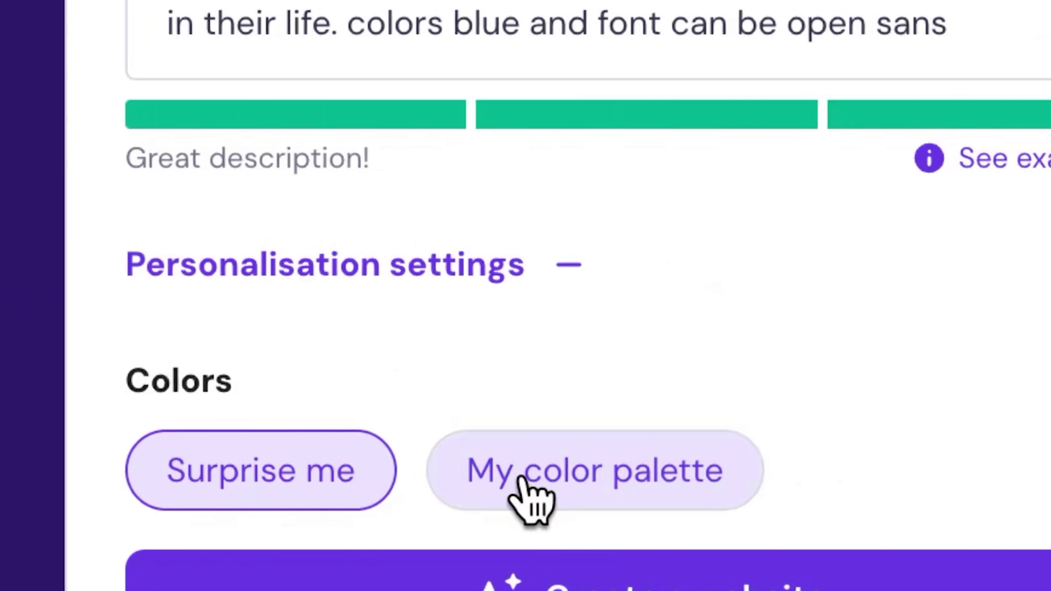
{"action": "left_click", "coordinate": [524, 480]}
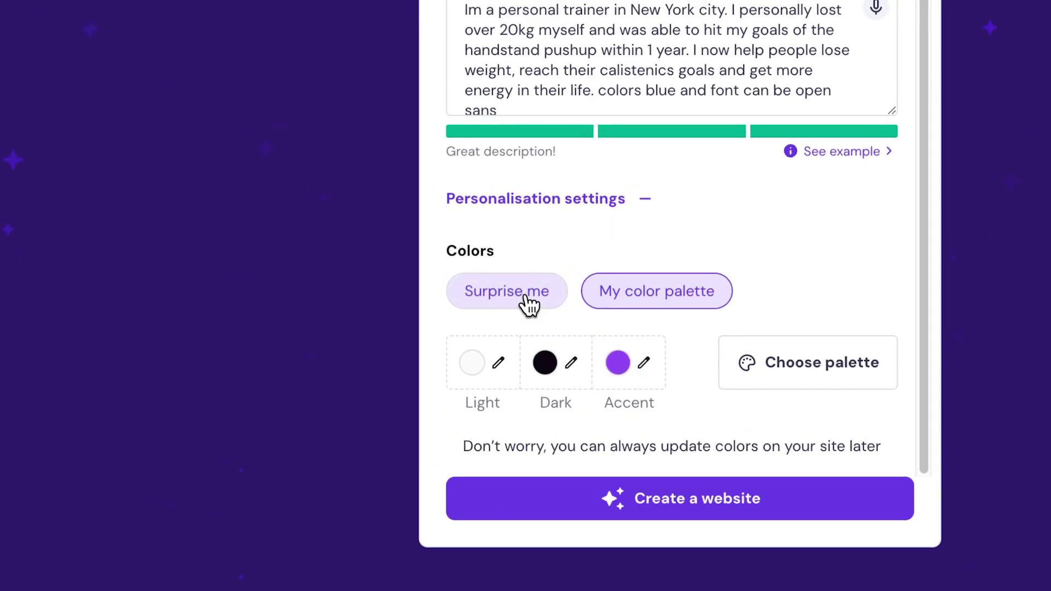
{"action": "left_click", "coordinate": [527, 301]}
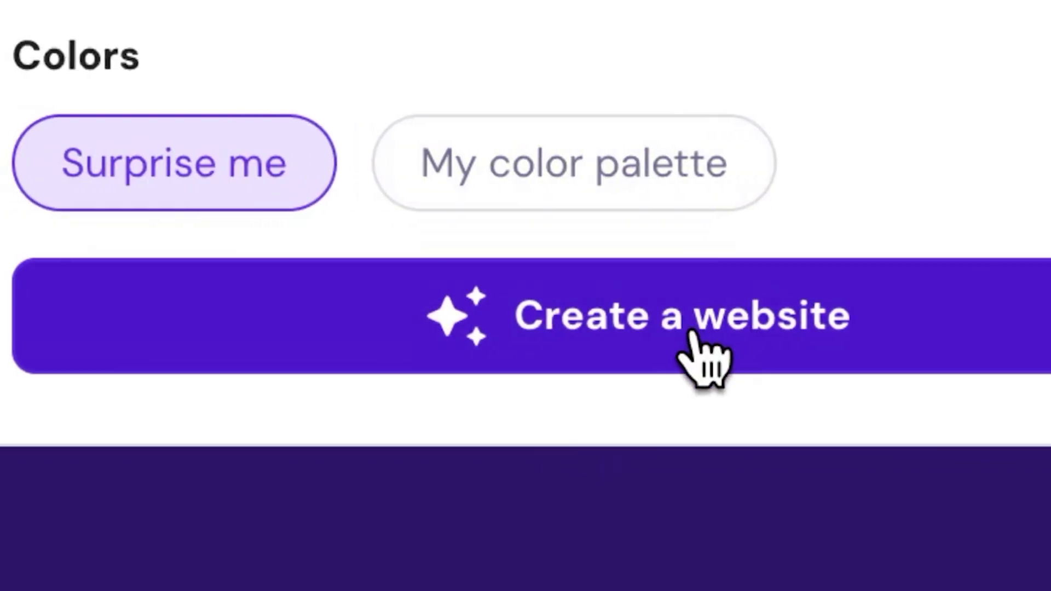
{"action": "left_click", "coordinate": [693, 339]}
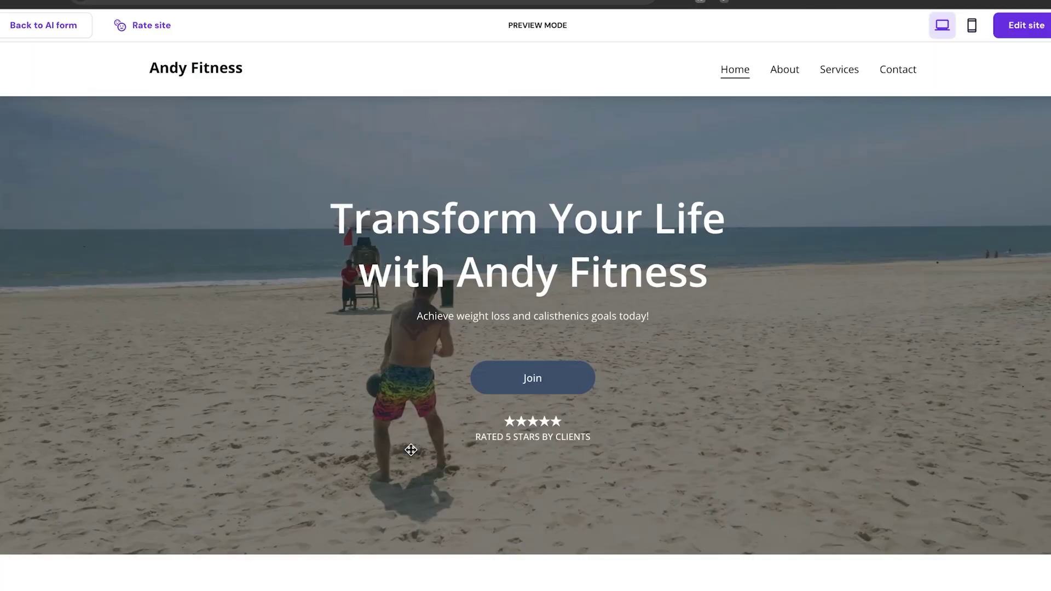
{"action": "scroll", "coordinate": [412, 450], "scroll_direction": "down", "scroll_amount": 2}
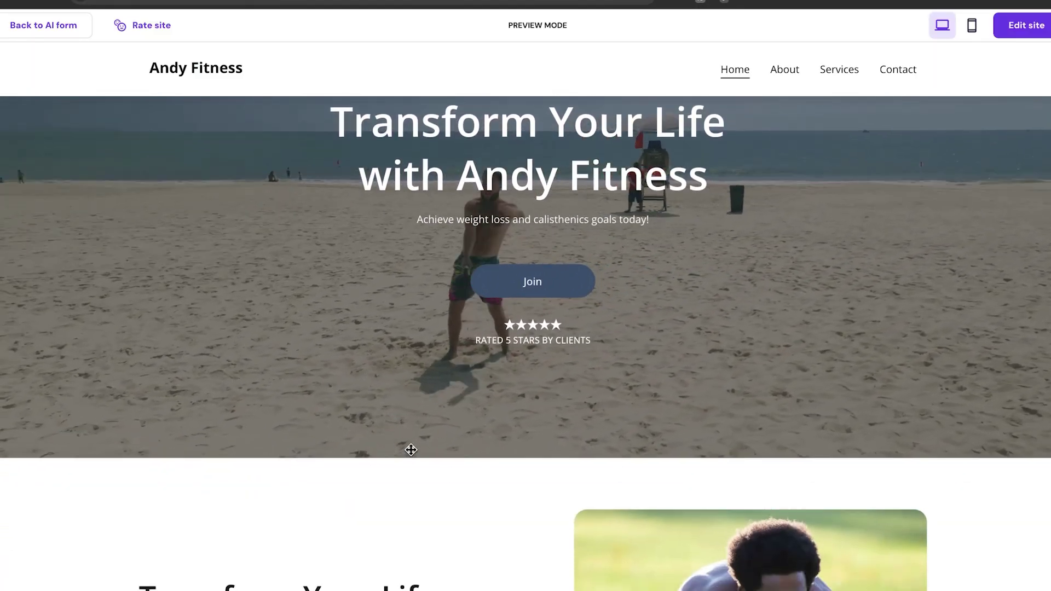
{"action": "scroll", "coordinate": [411, 450], "scroll_direction": "down", "scroll_amount": 2}
{"action": "scroll", "coordinate": [410, 450], "scroll_direction": "down", "scroll_amount": 1}
{"action": "scroll", "coordinate": [410, 450], "scroll_direction": "down", "scroll_amount": 1}
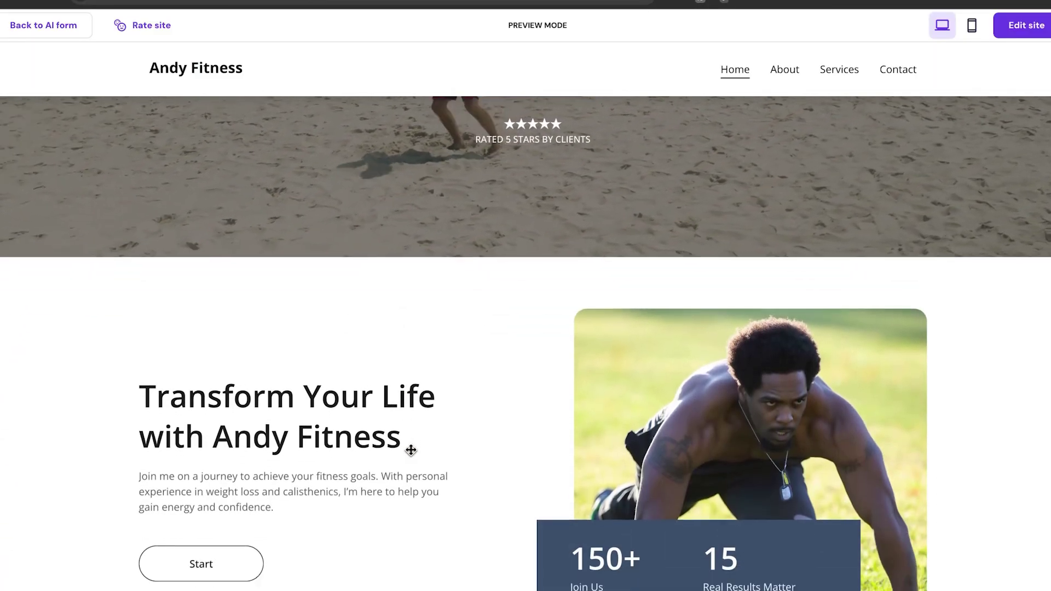
{"action": "scroll", "coordinate": [410, 450], "scroll_direction": "down", "scroll_amount": 1}
{"action": "scroll", "coordinate": [411, 449], "scroll_direction": "down", "scroll_amount": 1}
{"action": "scroll", "coordinate": [411, 450], "scroll_direction": "down", "scroll_amount": 1}
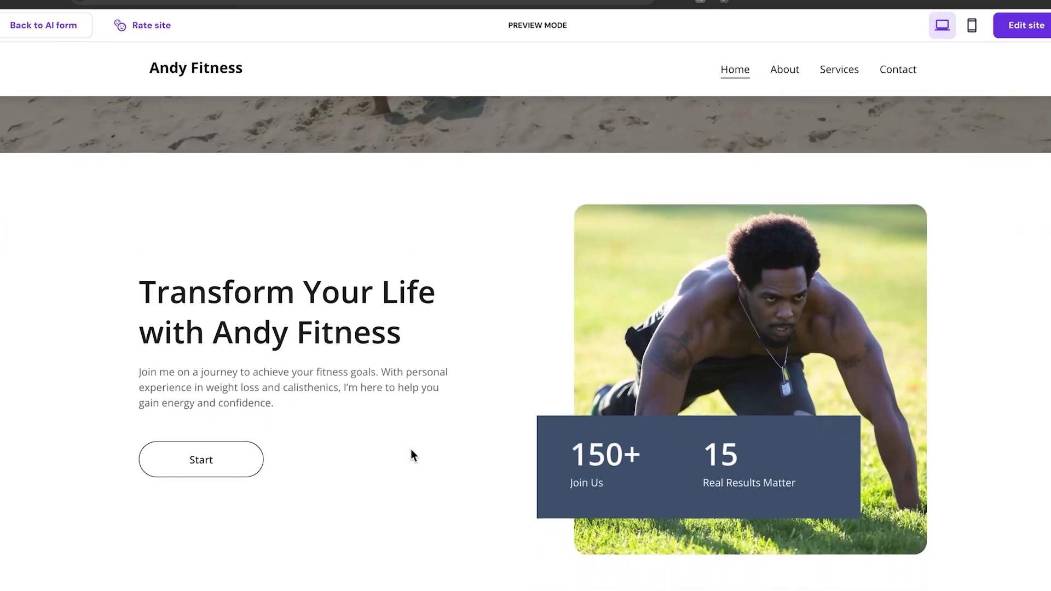
{"action": "scroll", "coordinate": [410, 449], "scroll_direction": "down", "scroll_amount": 2}
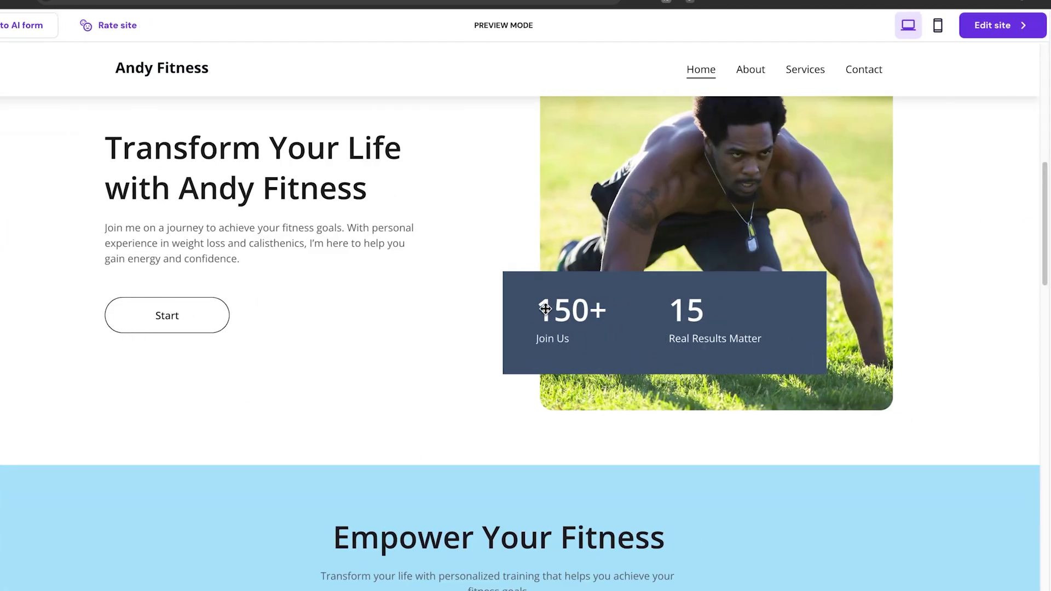
{"action": "scroll", "coordinate": [550, 310], "scroll_direction": "up", "scroll_amount": 2}
{"action": "scroll", "coordinate": [481, 433], "scroll_direction": "down", "scroll_amount": 1}
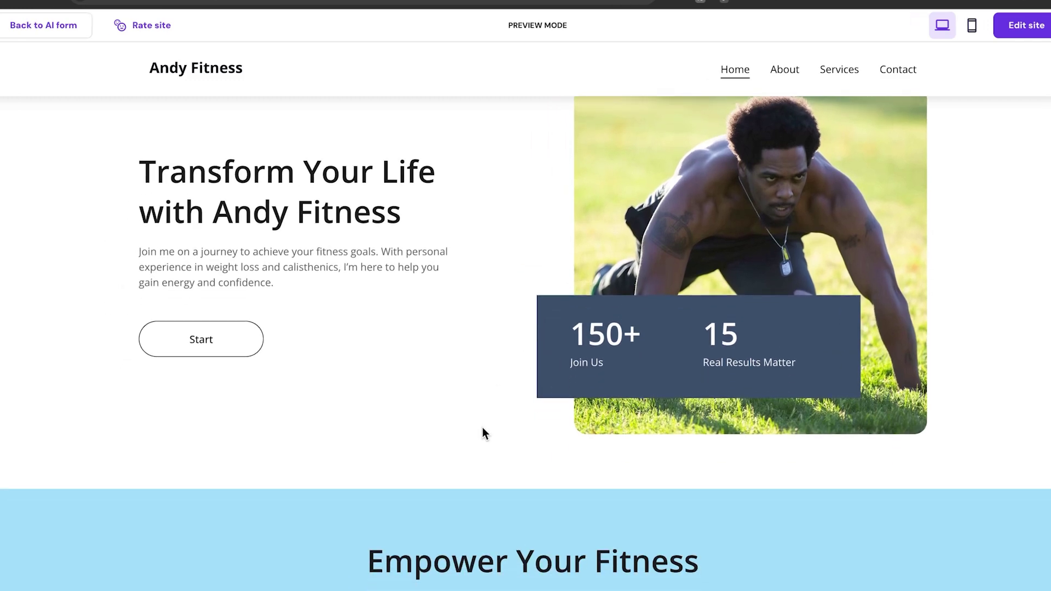
{"action": "scroll", "coordinate": [482, 433], "scroll_direction": "down", "scroll_amount": 1}
{"action": "scroll", "coordinate": [482, 432], "scroll_direction": "down", "scroll_amount": 2}
{"action": "scroll", "coordinate": [481, 427], "scroll_direction": "down", "scroll_amount": 1}
{"action": "scroll", "coordinate": [482, 427], "scroll_direction": "down", "scroll_amount": 3}
{"action": "scroll", "coordinate": [482, 427], "scroll_direction": "down", "scroll_amount": 1}
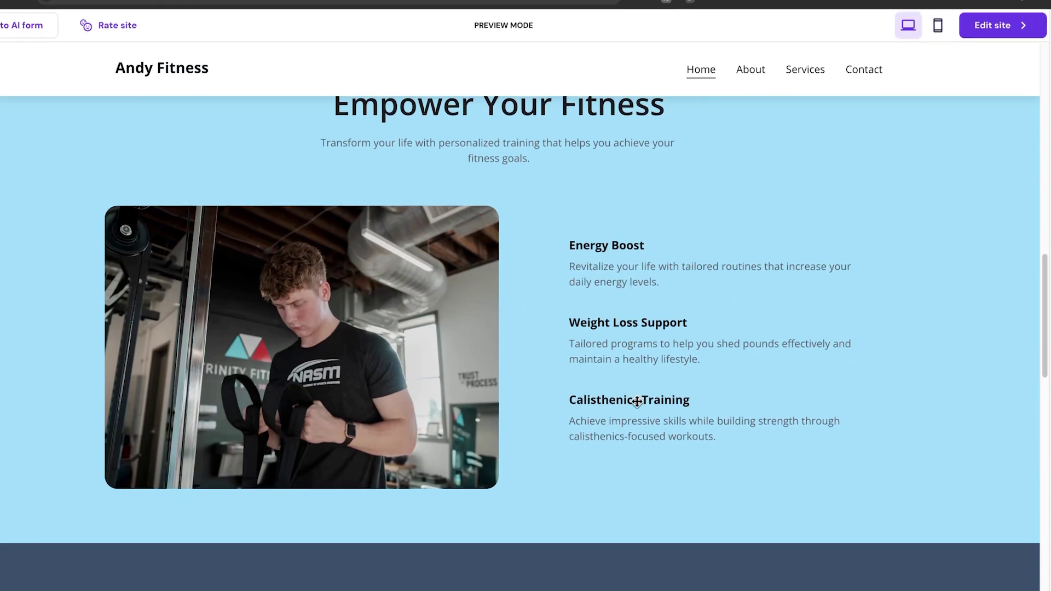
{"action": "scroll", "coordinate": [536, 438], "scroll_direction": "down", "scroll_amount": 1}
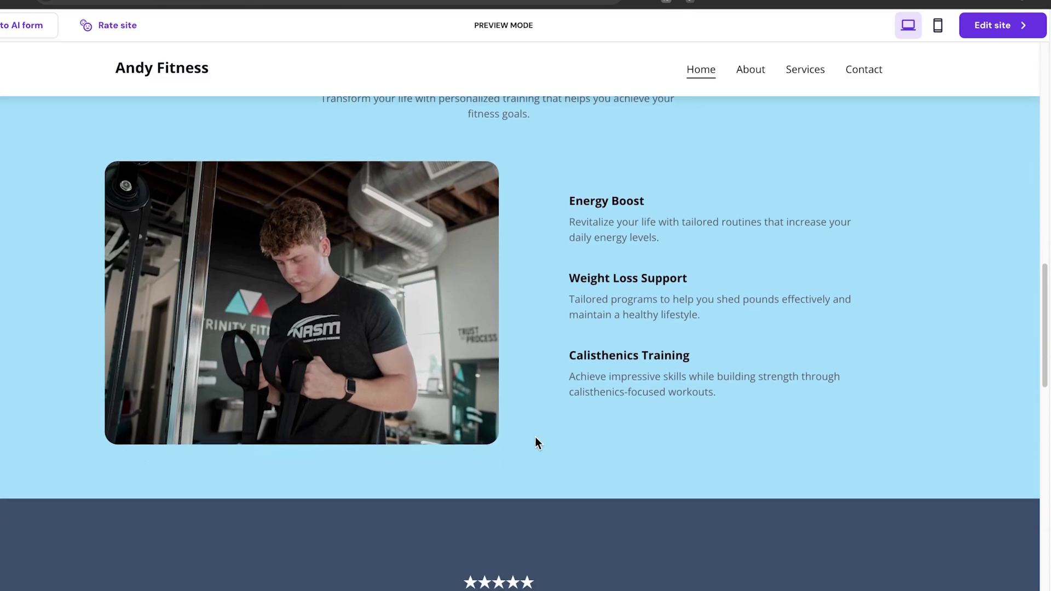
{"action": "scroll", "coordinate": [536, 444], "scroll_direction": "down", "scroll_amount": 2}
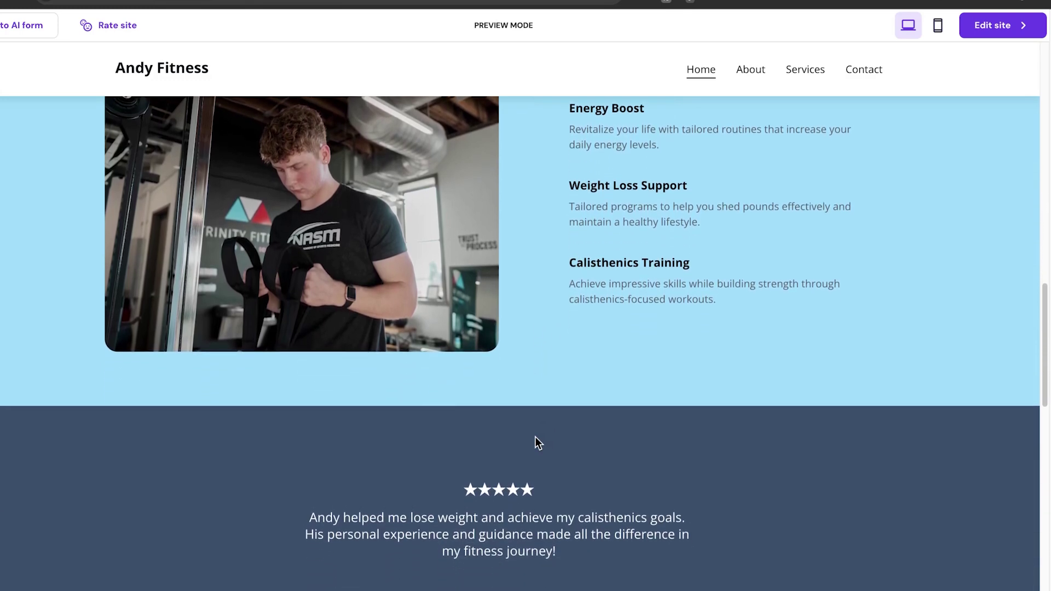
{"action": "scroll", "coordinate": [535, 443], "scroll_direction": "down", "scroll_amount": 1}
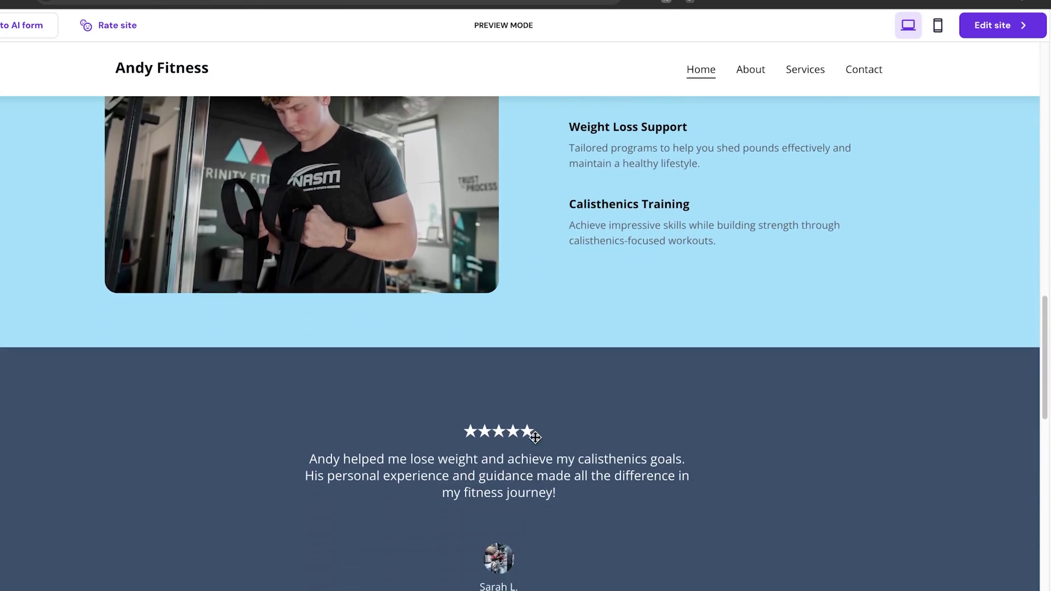
{"action": "scroll", "coordinate": [536, 438], "scroll_direction": "down", "scroll_amount": 2}
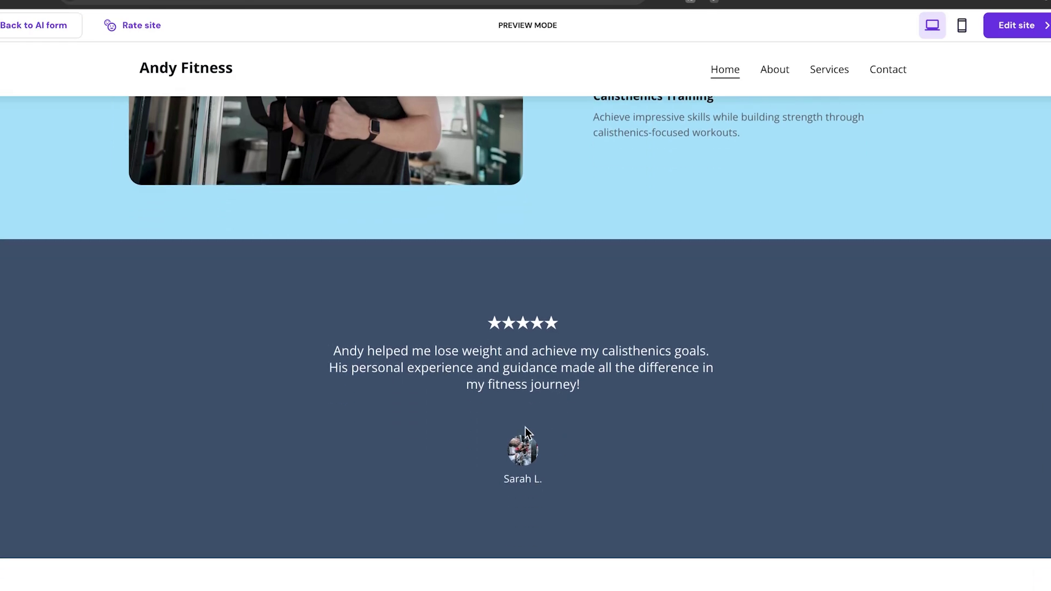
{"action": "scroll", "coordinate": [512, 416], "scroll_direction": "down", "scroll_amount": 5}
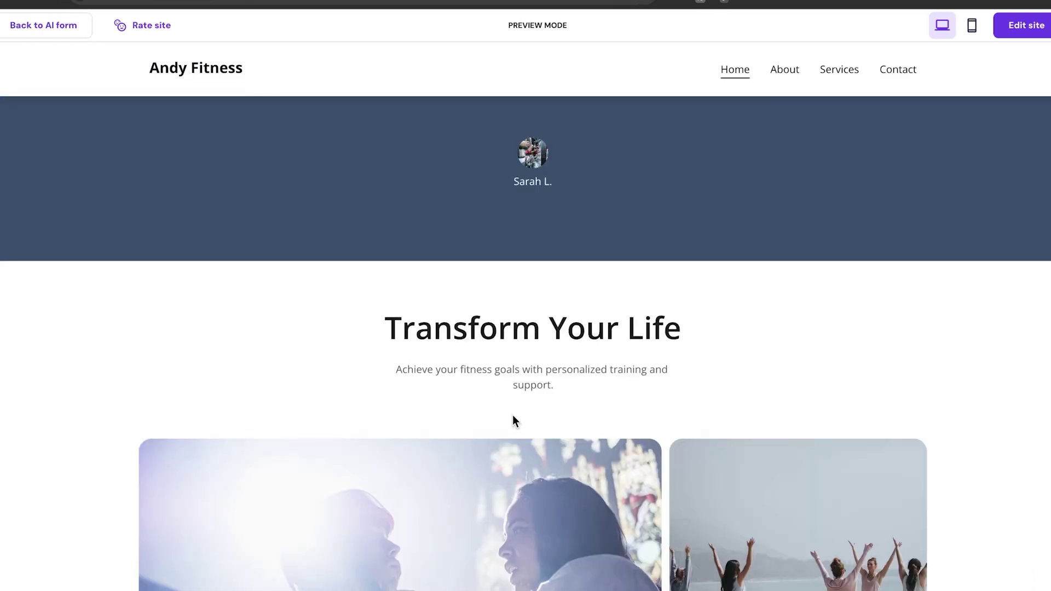
{"action": "scroll", "coordinate": [526, 375], "scroll_direction": "down", "scroll_amount": 1}
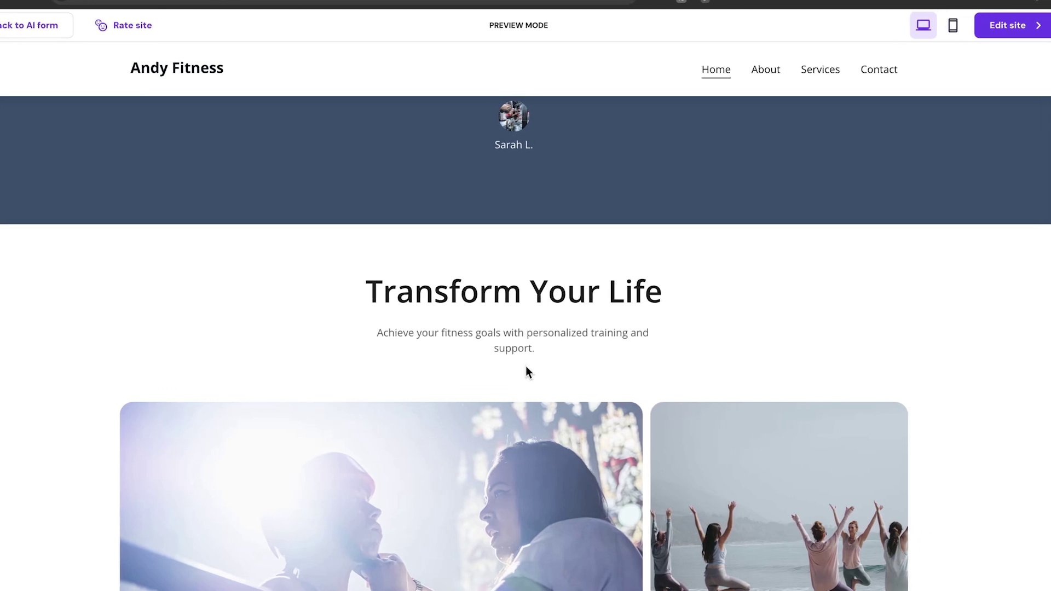
{"action": "scroll", "coordinate": [526, 366], "scroll_direction": "down", "scroll_amount": 1}
{"action": "scroll", "coordinate": [526, 366], "scroll_direction": "down", "scroll_amount": 1}
{"action": "scroll", "coordinate": [525, 366], "scroll_direction": "down", "scroll_amount": 1}
{"action": "scroll", "coordinate": [526, 367], "scroll_direction": "down", "scroll_amount": 1}
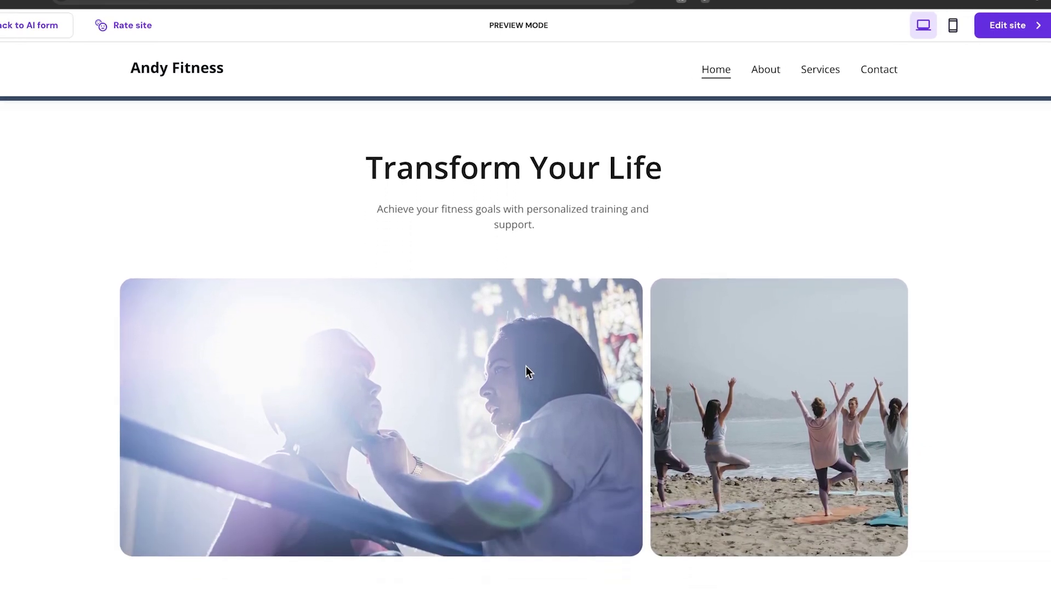
{"action": "scroll", "coordinate": [526, 367], "scroll_direction": "down", "scroll_amount": 1}
{"action": "scroll", "coordinate": [525, 367], "scroll_direction": "down", "scroll_amount": 2}
{"action": "scroll", "coordinate": [525, 367], "scroll_direction": "down", "scroll_amount": 1}
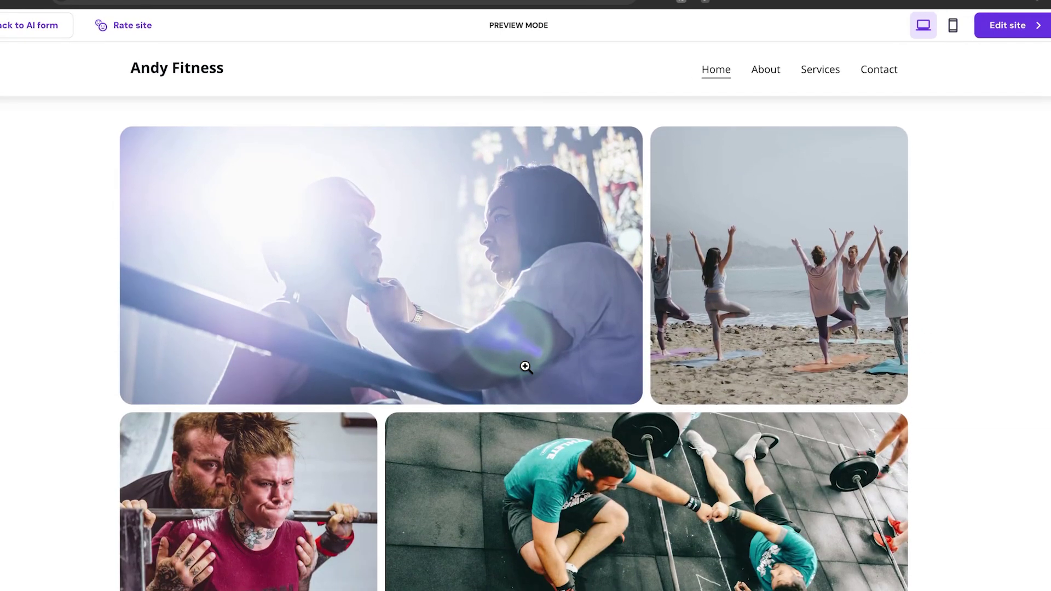
{"action": "scroll", "coordinate": [525, 367], "scroll_direction": "down", "scroll_amount": 1}
{"action": "scroll", "coordinate": [526, 367], "scroll_direction": "down", "scroll_amount": 1}
{"action": "scroll", "coordinate": [526, 367], "scroll_direction": "down", "scroll_amount": 1}
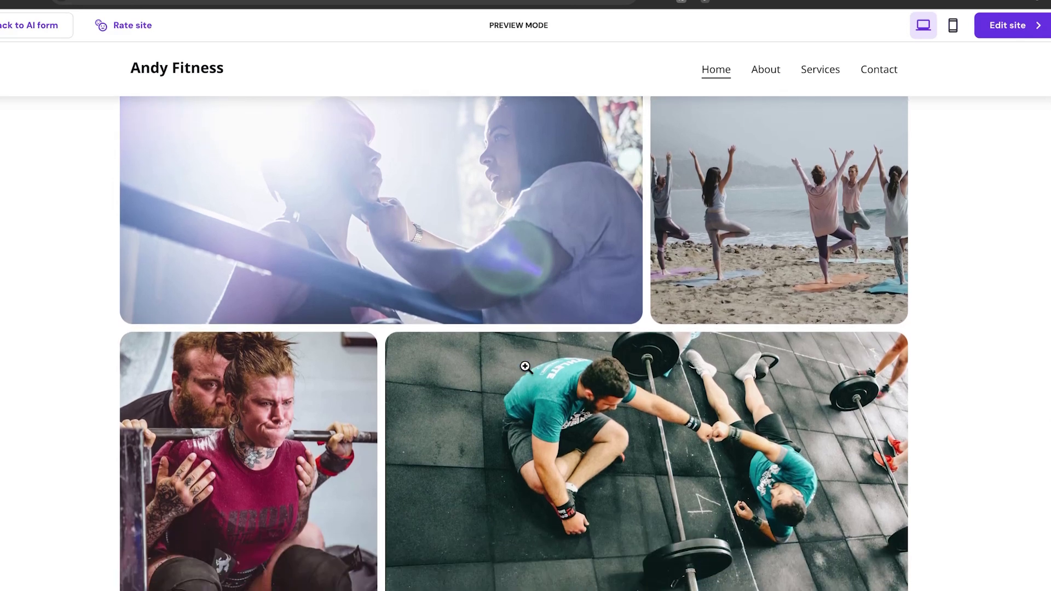
{"action": "scroll", "coordinate": [526, 367], "scroll_direction": "down", "scroll_amount": 1}
{"action": "scroll", "coordinate": [525, 367], "scroll_direction": "down", "scroll_amount": 1}
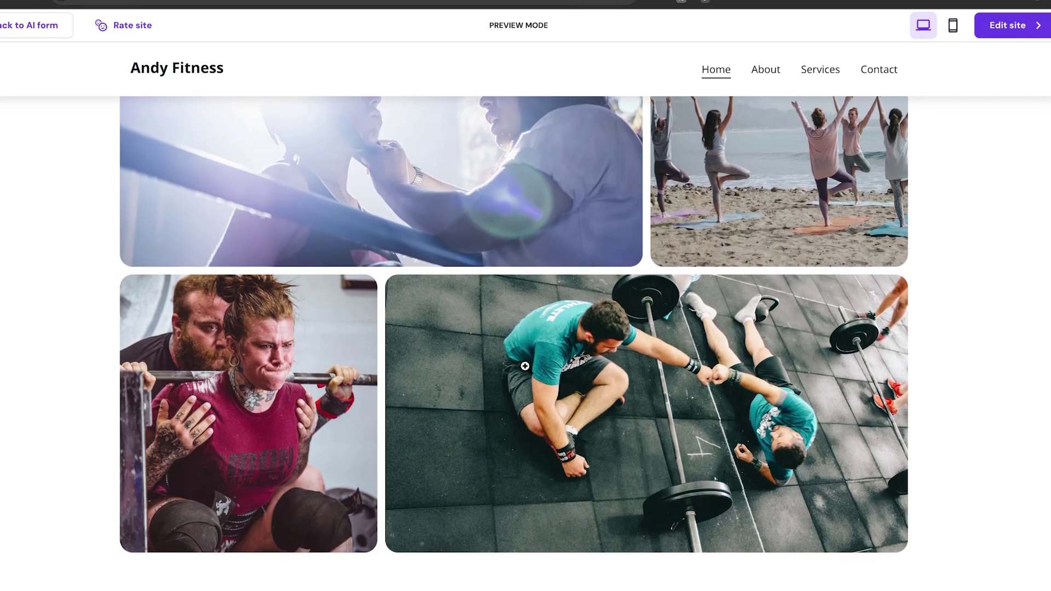
{"action": "scroll", "coordinate": [525, 367], "scroll_direction": "down", "scroll_amount": 1}
{"action": "scroll", "coordinate": [525, 367], "scroll_direction": "down", "scroll_amount": 1}
{"action": "scroll", "coordinate": [525, 366], "scroll_direction": "down", "scroll_amount": 2}
{"action": "scroll", "coordinate": [525, 366], "scroll_direction": "down", "scroll_amount": 2}
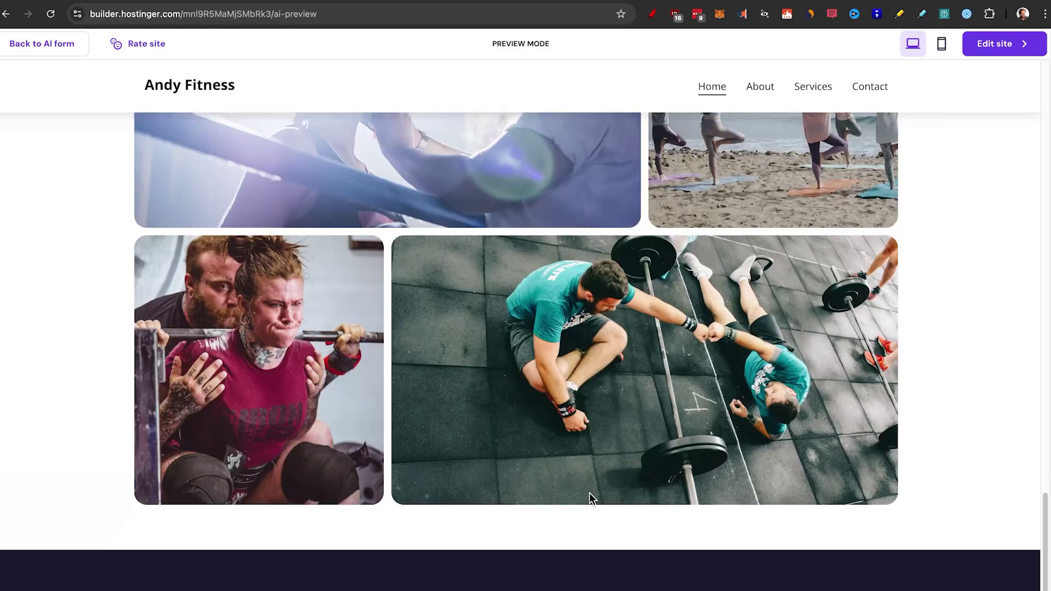
{"action": "scroll", "coordinate": [589, 496], "scroll_direction": "up", "scroll_amount": 1}
{"action": "scroll", "coordinate": [589, 496], "scroll_direction": "up", "scroll_amount": 5}
{"action": "scroll", "coordinate": [589, 495], "scroll_direction": "up", "scroll_amount": 3}
{"action": "scroll", "coordinate": [588, 495], "scroll_direction": "up", "scroll_amount": 5}
{"action": "scroll", "coordinate": [589, 495], "scroll_direction": "up", "scroll_amount": 3}
{"action": "scroll", "coordinate": [588, 495], "scroll_direction": "up", "scroll_amount": 3}
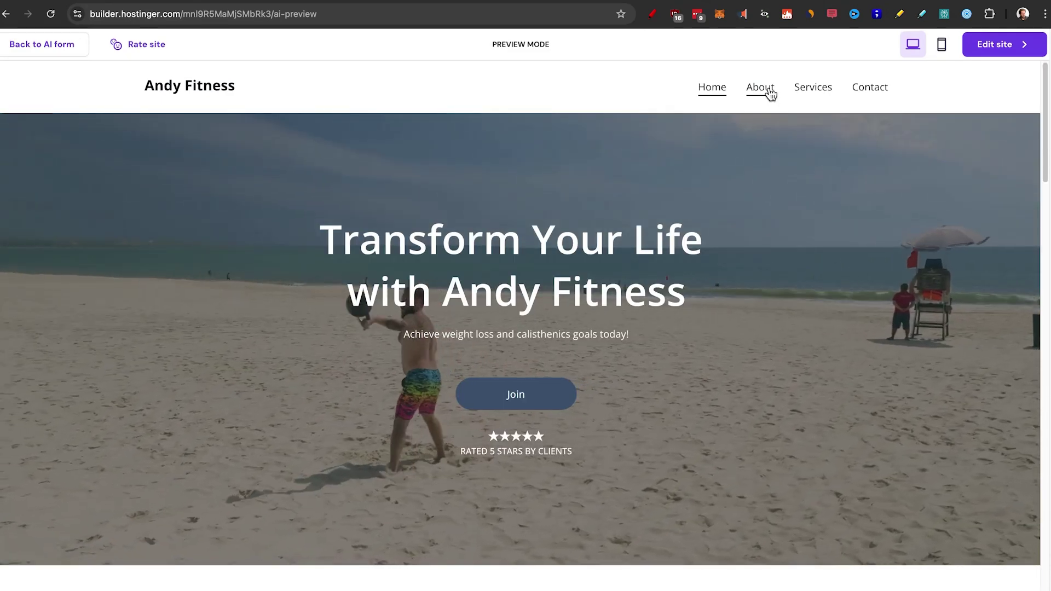
{"action": "left_click", "coordinate": [770, 95]}
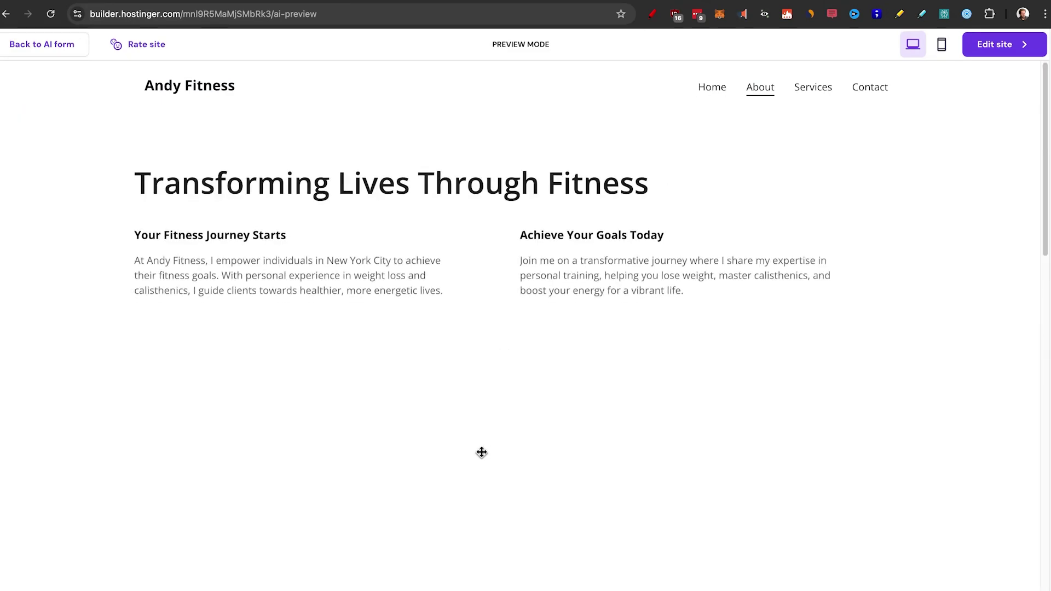
{"action": "scroll", "coordinate": [482, 452], "scroll_direction": "down", "scroll_amount": 1}
{"action": "scroll", "coordinate": [482, 453], "scroll_direction": "down", "scroll_amount": 1}
{"action": "scroll", "coordinate": [481, 452], "scroll_direction": "down", "scroll_amount": 1}
{"action": "scroll", "coordinate": [481, 452], "scroll_direction": "down", "scroll_amount": 3}
{"action": "scroll", "coordinate": [481, 452], "scroll_direction": "down", "scroll_amount": 1}
{"action": "scroll", "coordinate": [481, 453], "scroll_direction": "down", "scroll_amount": 3}
{"action": "scroll", "coordinate": [481, 453], "scroll_direction": "down", "scroll_amount": 1}
{"action": "scroll", "coordinate": [480, 451], "scroll_direction": "down", "scroll_amount": 2}
{"action": "scroll", "coordinate": [480, 451], "scroll_direction": "up", "scroll_amount": 3}
{"action": "scroll", "coordinate": [480, 451], "scroll_direction": "up", "scroll_amount": 10}
{"action": "left_click", "coordinate": [821, 88]}
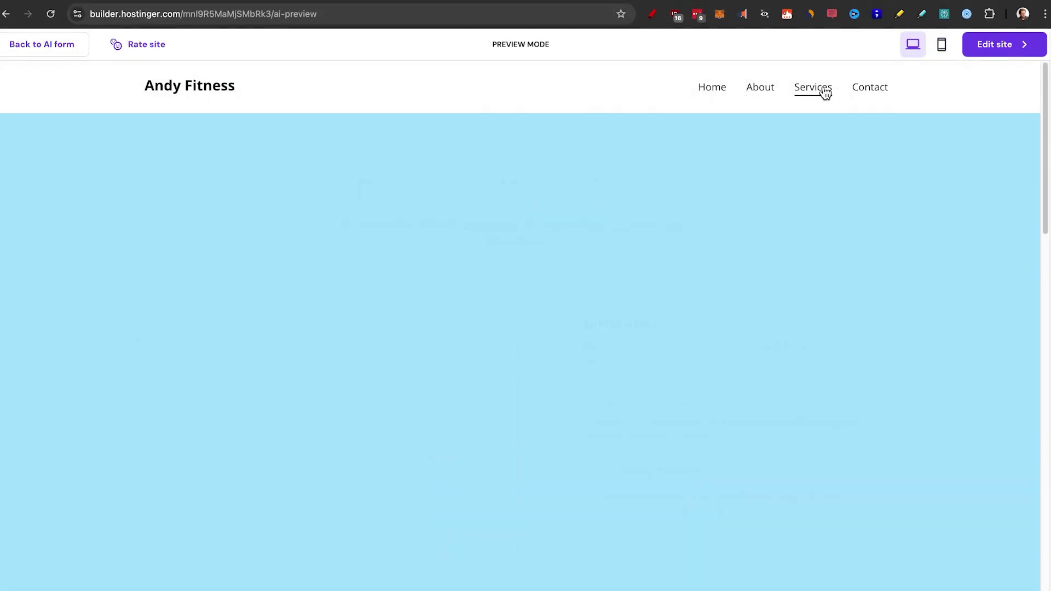
{"action": "scroll", "coordinate": [564, 501], "scroll_direction": "down", "scroll_amount": 1}
{"action": "scroll", "coordinate": [564, 501], "scroll_direction": "down", "scroll_amount": 4}
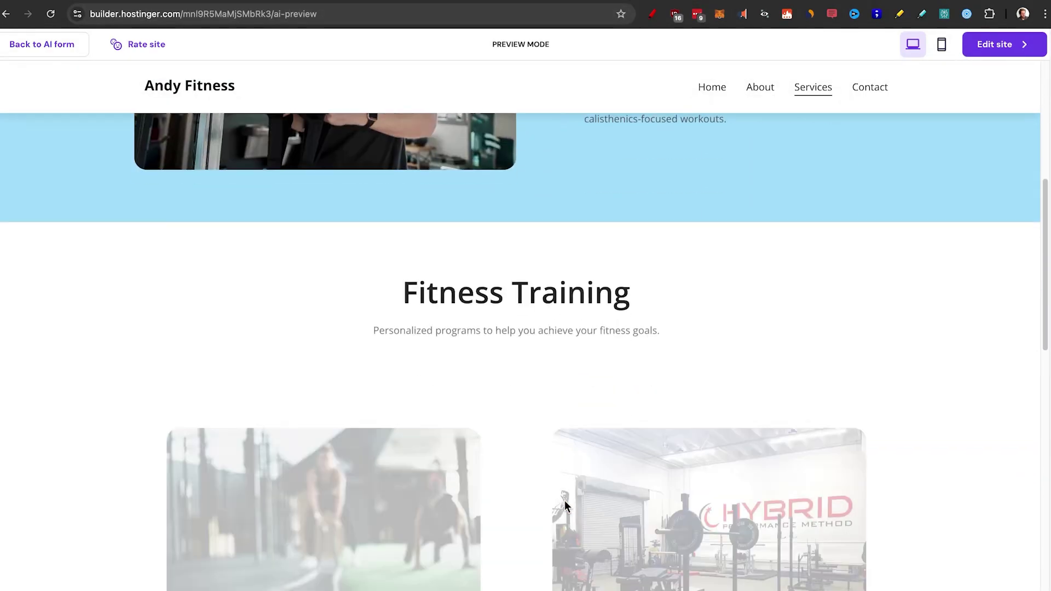
{"action": "scroll", "coordinate": [563, 501], "scroll_direction": "down", "scroll_amount": 1}
{"action": "scroll", "coordinate": [564, 500], "scroll_direction": "down", "scroll_amount": 1}
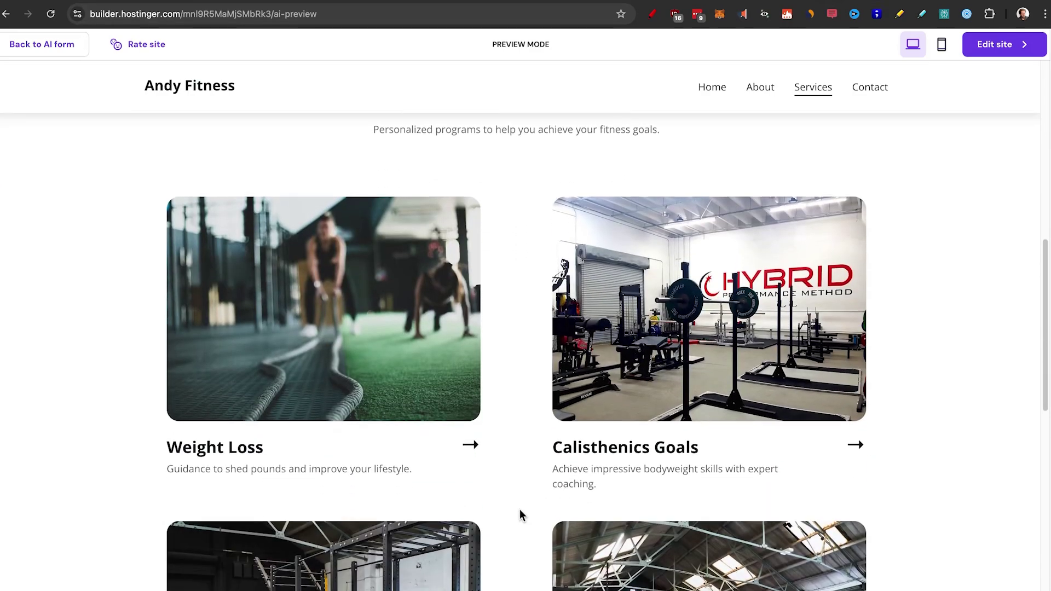
{"action": "scroll", "coordinate": [520, 509], "scroll_direction": "down", "scroll_amount": 5}
{"action": "scroll", "coordinate": [519, 515], "scroll_direction": "down", "scroll_amount": 2}
{"action": "left_click", "coordinate": [874, 90]}
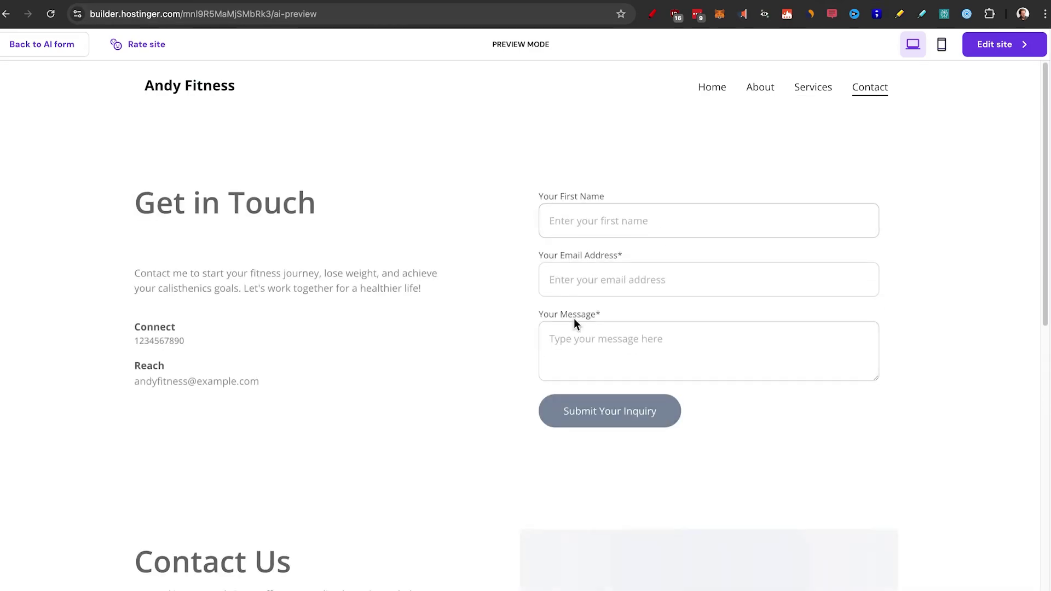
{"action": "scroll", "coordinate": [487, 462], "scroll_direction": "down", "scroll_amount": 2}
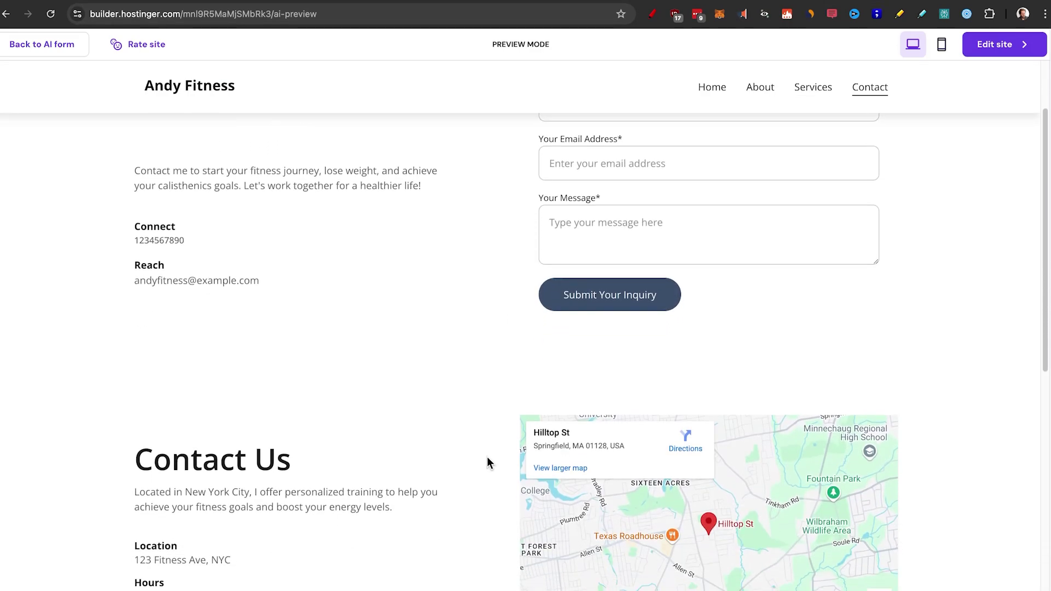
{"action": "scroll", "coordinate": [488, 462], "scroll_direction": "down", "scroll_amount": 2}
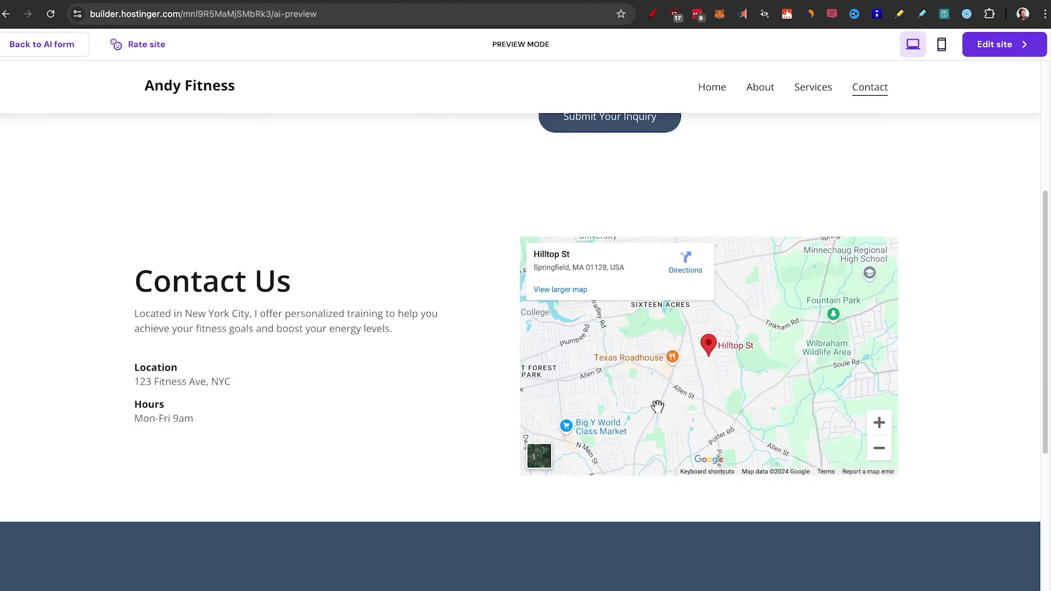
{"action": "scroll", "coordinate": [477, 364], "scroll_direction": "up", "scroll_amount": 1}
{"action": "scroll", "coordinate": [477, 364], "scroll_direction": "up", "scroll_amount": 1}
{"action": "scroll", "coordinate": [477, 364], "scroll_direction": "up", "scroll_amount": 1}
{"action": "scroll", "coordinate": [477, 364], "scroll_direction": "up", "scroll_amount": 2}
{"action": "scroll", "coordinate": [478, 364], "scroll_direction": "up", "scroll_amount": 3}
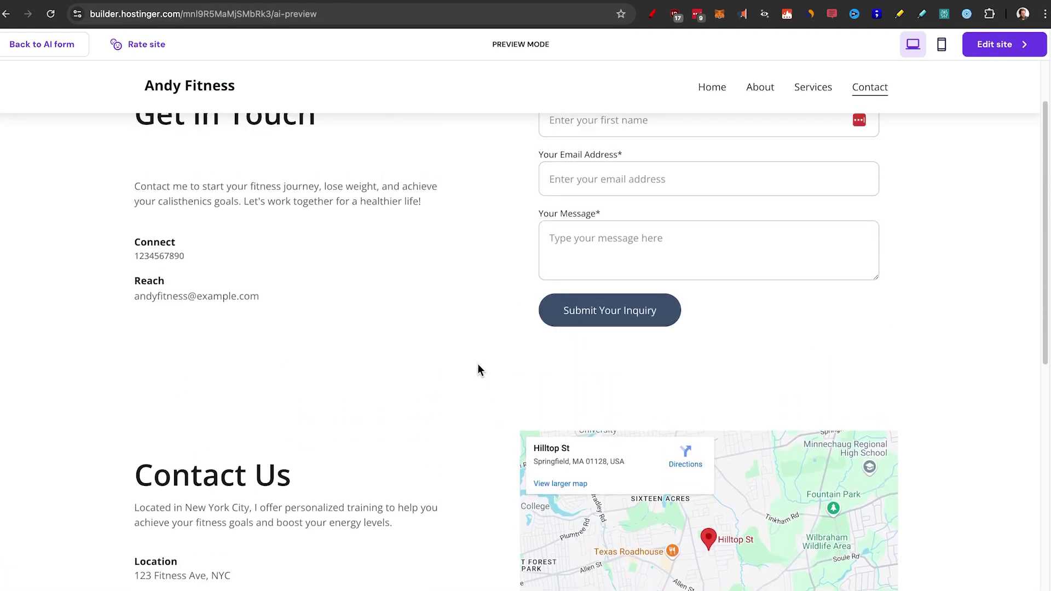
{"action": "scroll", "coordinate": [477, 364], "scroll_direction": "up", "scroll_amount": 2}
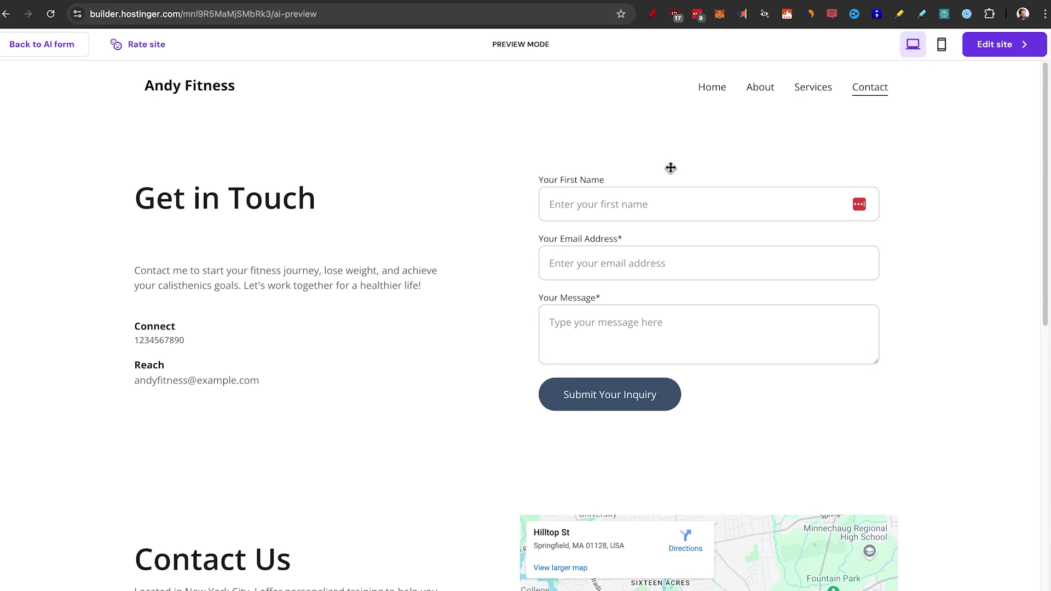
{"action": "left_click", "coordinate": [709, 87]}
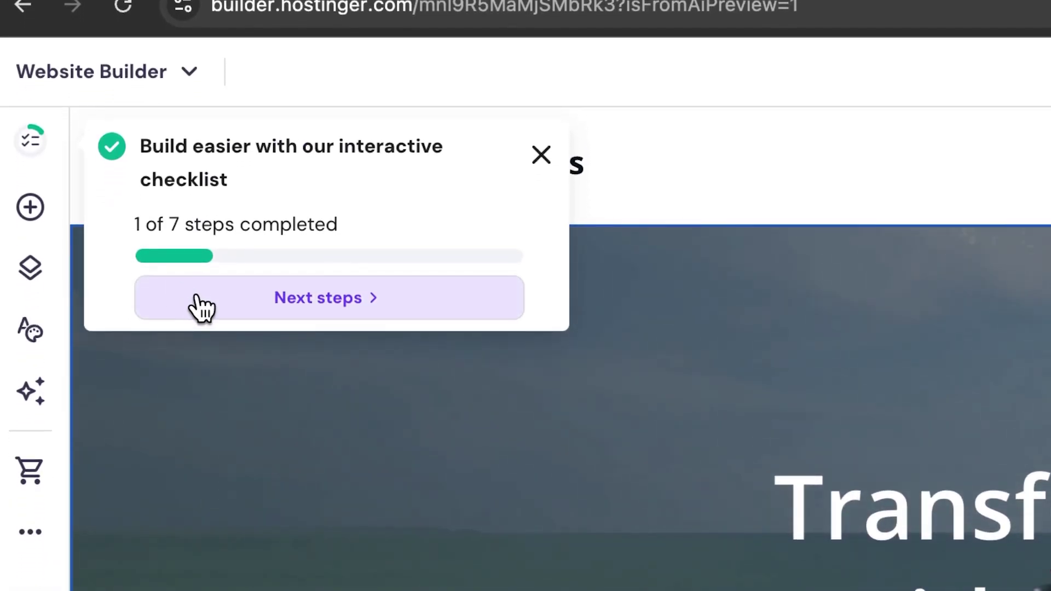
Expand the Website setup checklist of remaining steps.
{"action": "left_click", "coordinate": [197, 301]}
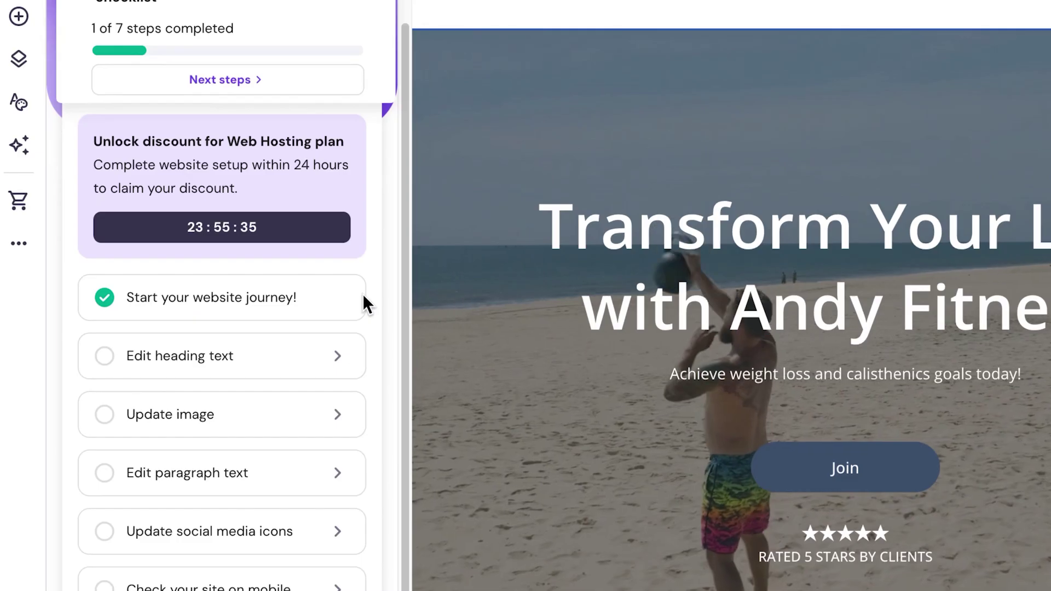
{"action": "scroll", "coordinate": [363, 298], "scroll_direction": "down", "scroll_amount": 1}
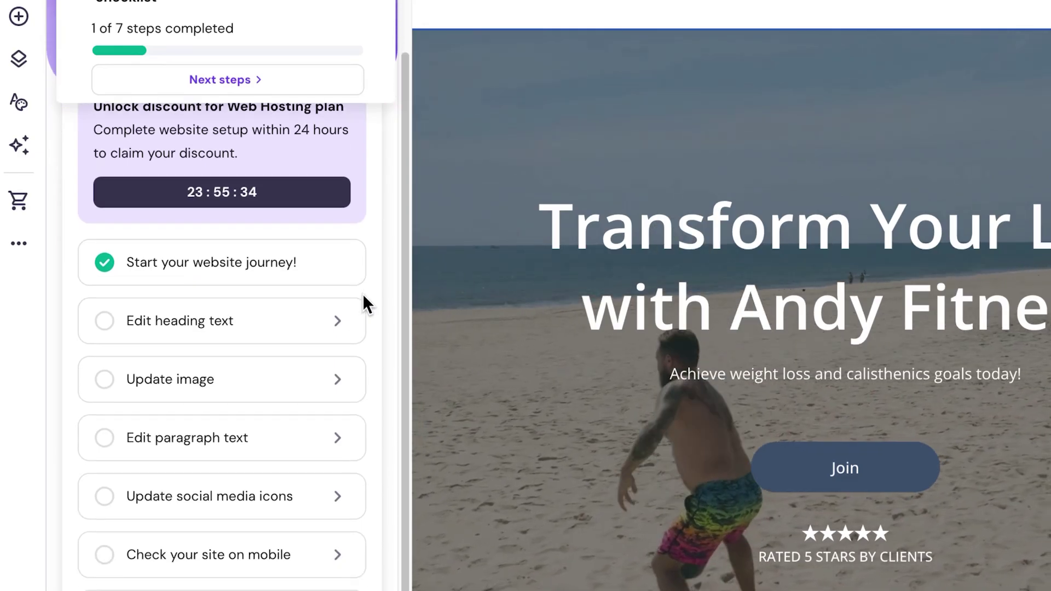
{"action": "scroll", "coordinate": [364, 297], "scroll_direction": "down", "scroll_amount": 1}
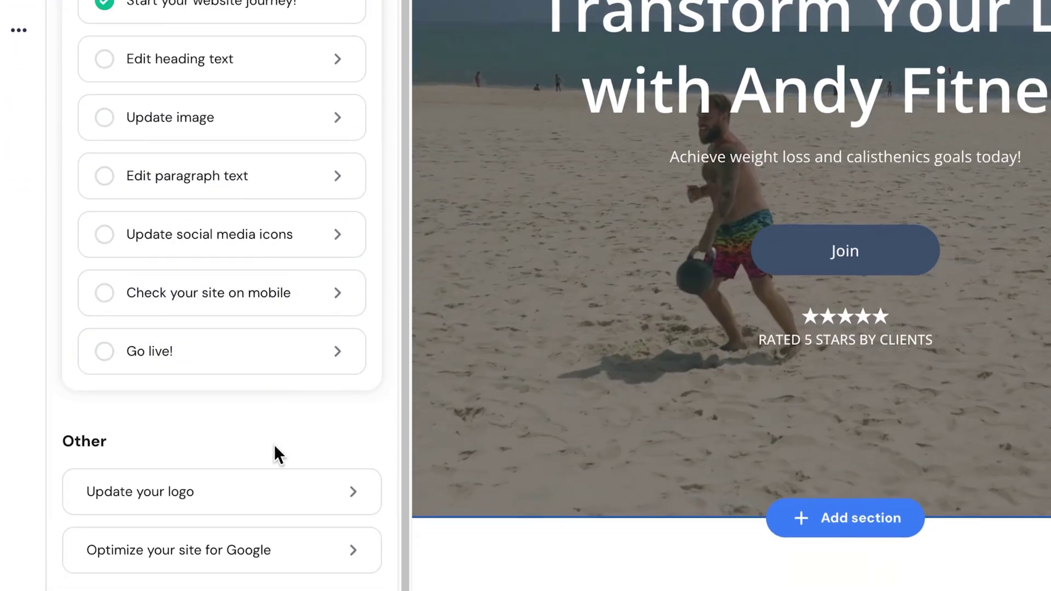
{"action": "scroll", "coordinate": [269, 304], "scroll_direction": "up", "scroll_amount": 2}
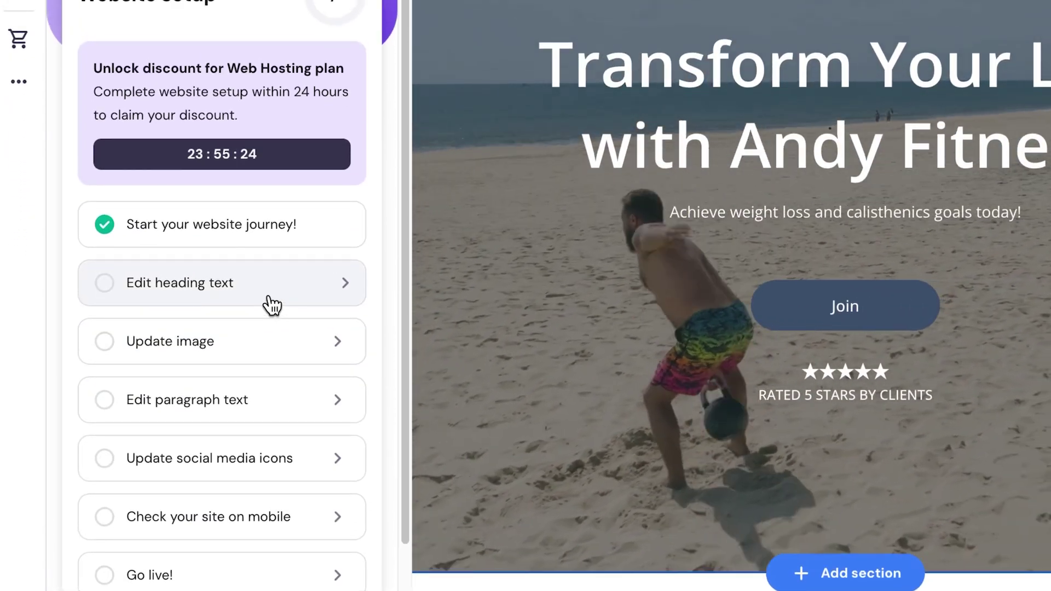
Make the hero heading 'Lose Weight Without Sacrificing Your Favorite Foods', bold, line height 1.24.
{"action": "left_click", "coordinate": [271, 305]}
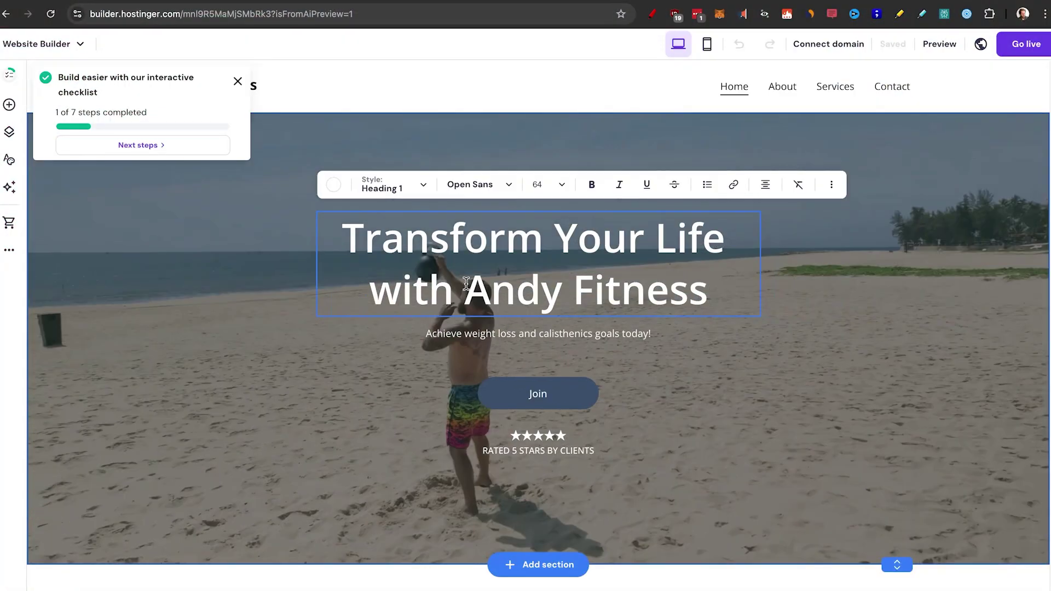
{"action": "key", "text": "ctrl+a"}
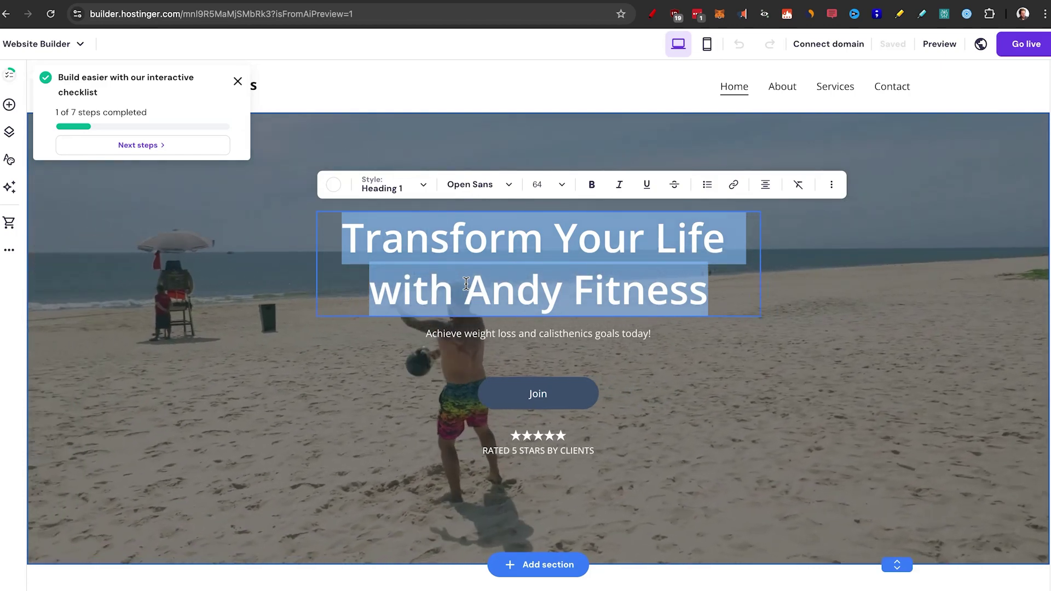
{"action": "type", "text": "Lose Weight Without Sacrificing Your Favorite Foods"}
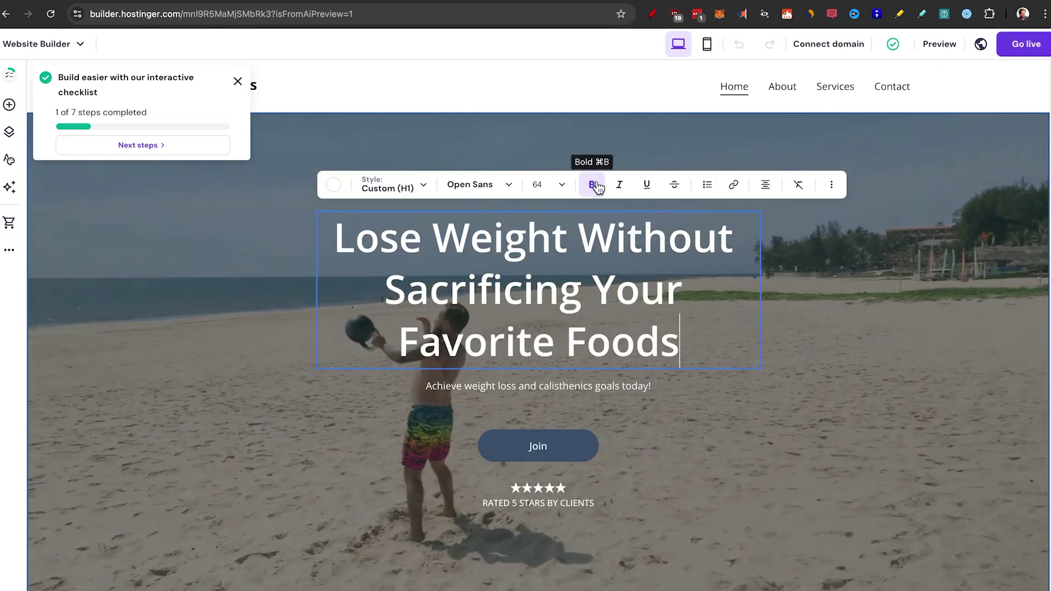
{"action": "key", "text": "ctrl+a"}
{"action": "key", "text": "ctrl+b"}
{"action": "left_click", "coordinate": [830, 184]}
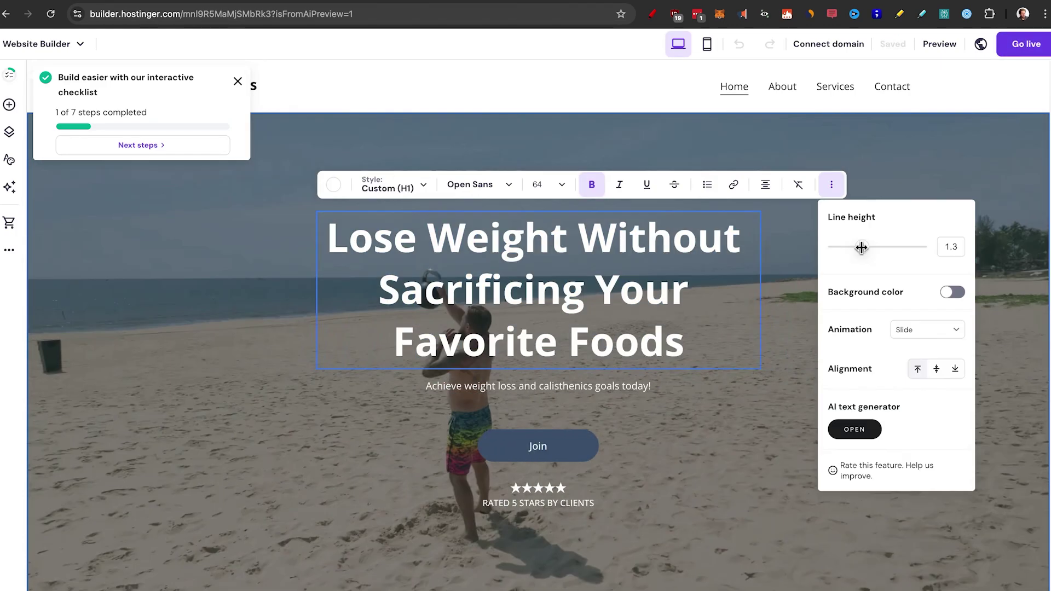
{"action": "left_click_drag", "start_coordinate": [873, 246], "coordinate": [859, 246]}
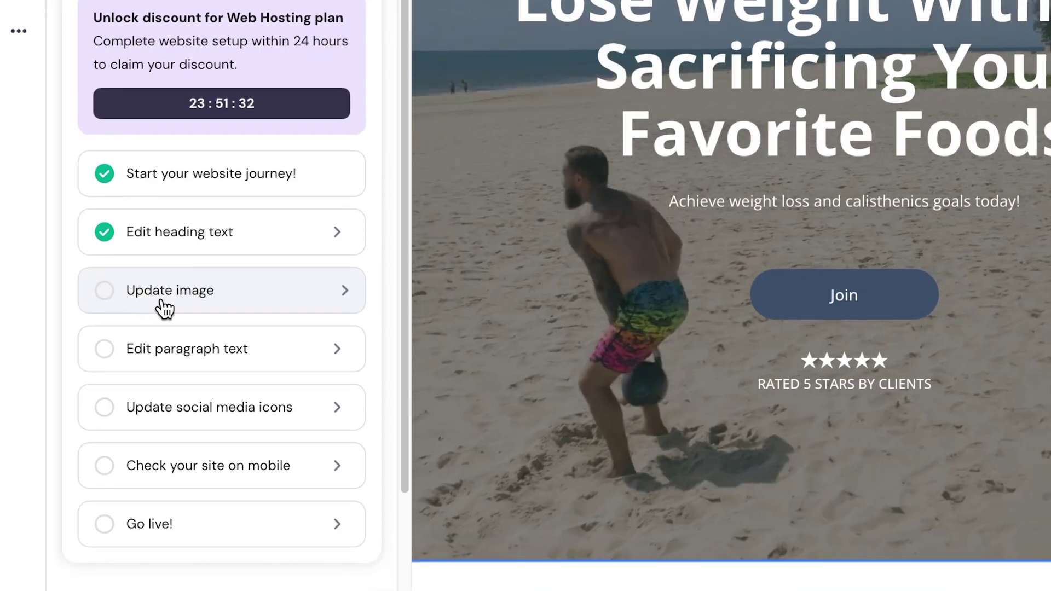
Open the push-up photo's Image settings and review its Style and Shape options.
{"action": "left_click", "coordinate": [160, 304]}
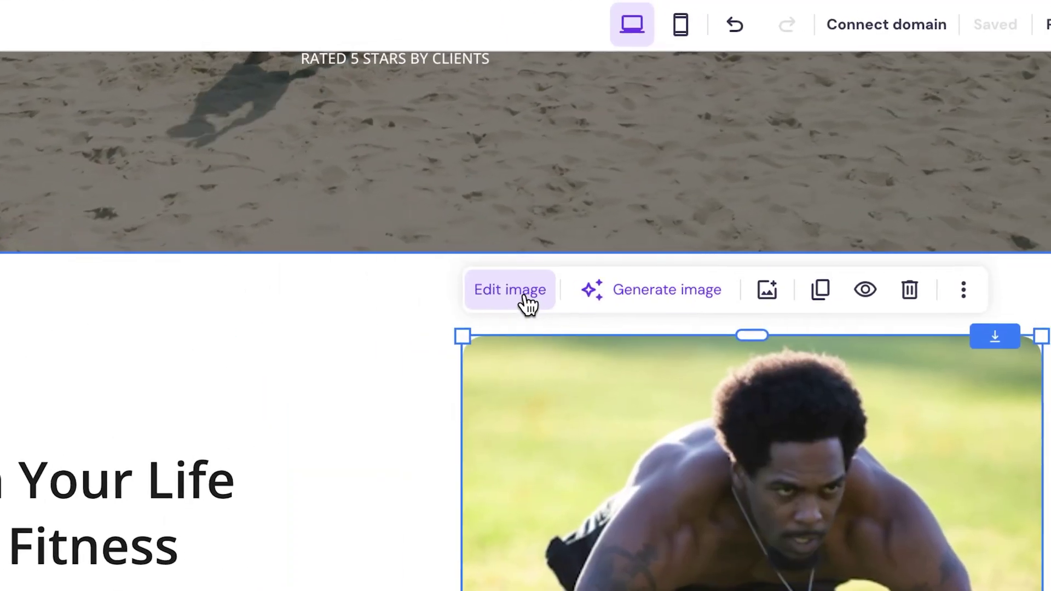
{"action": "left_click", "coordinate": [527, 305]}
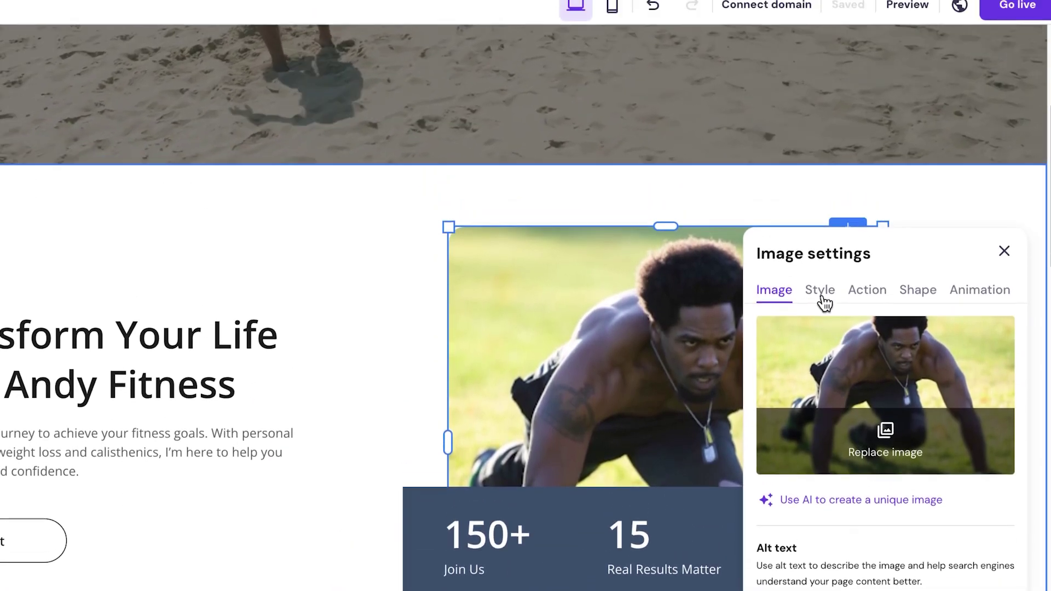
{"action": "left_click", "coordinate": [819, 224]}
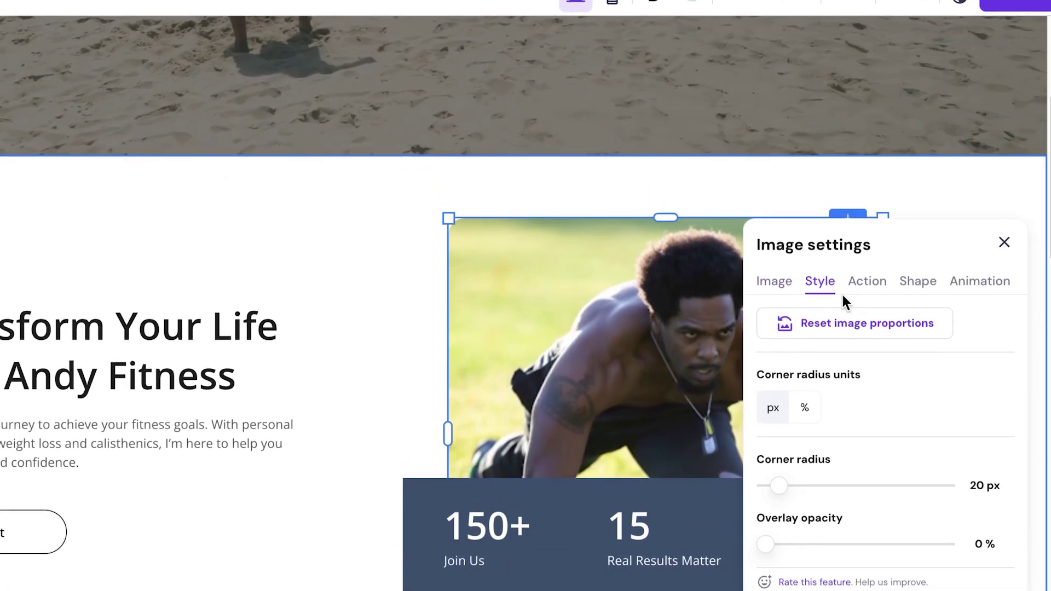
{"action": "left_click", "coordinate": [926, 296]}
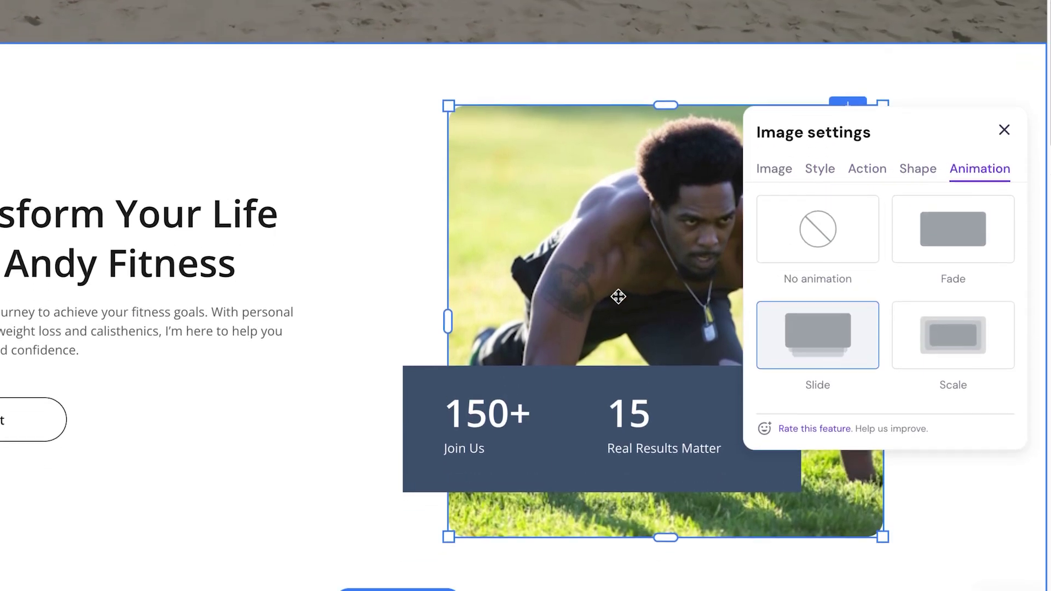
{"action": "left_click", "coordinate": [819, 169]}
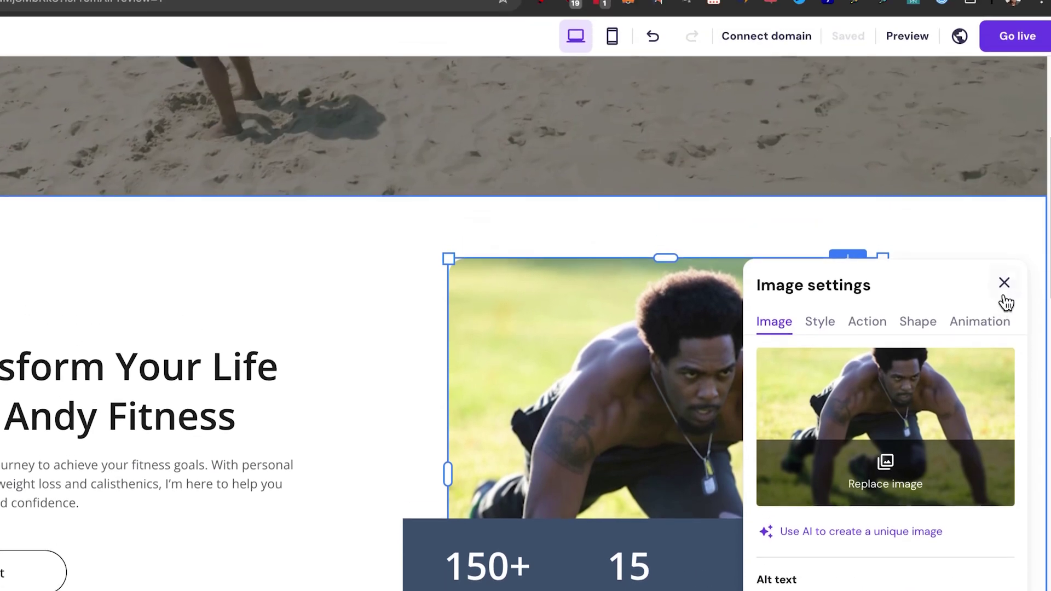
Generate park pull-up bar images and use the bottom-right result as the hero photo.
{"action": "left_click", "coordinate": [1004, 283]}
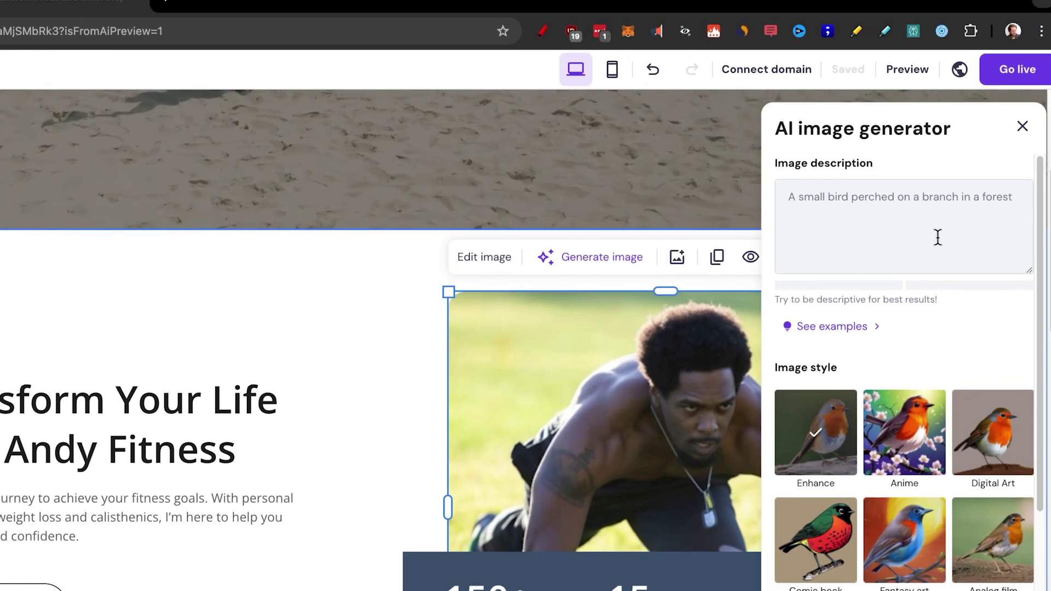
{"action": "left_click", "coordinate": [938, 236]}
{"action": "type", "text": "29year old norwegian man doing handstand pushup in a park with calistenics pullup bars and equipment in the background"}
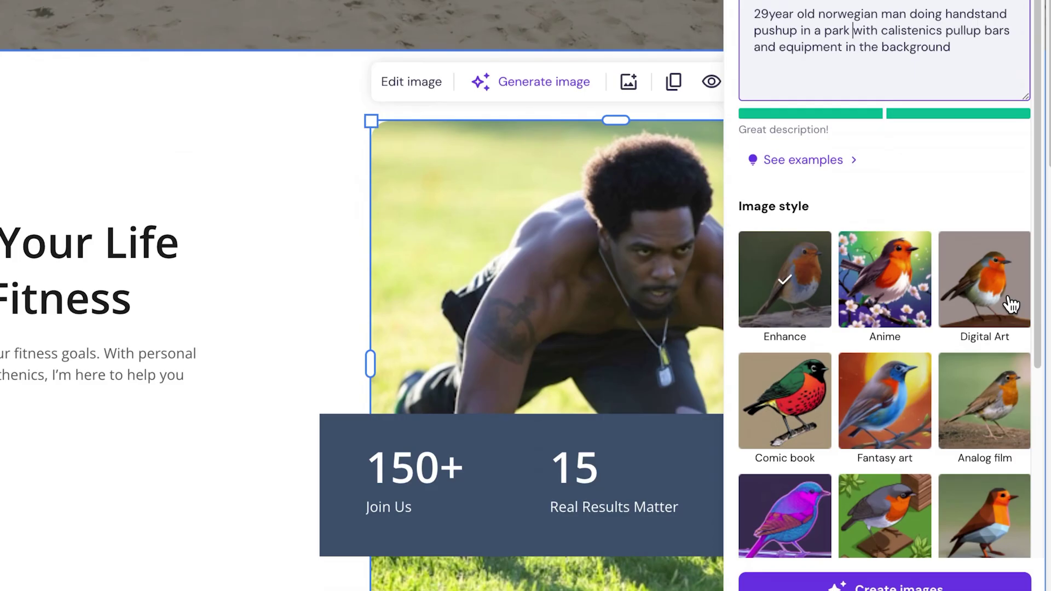
{"action": "scroll", "coordinate": [1010, 302], "scroll_direction": "down", "scroll_amount": 1}
{"action": "scroll", "coordinate": [1011, 304], "scroll_direction": "down", "scroll_amount": 1}
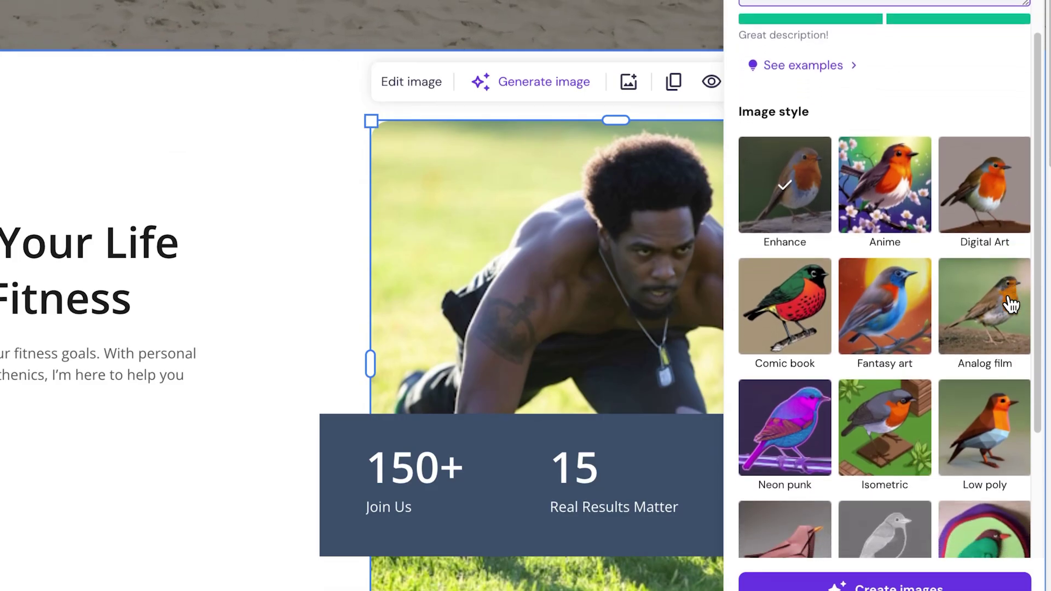
{"action": "scroll", "coordinate": [1010, 304], "scroll_direction": "down", "scroll_amount": 1}
{"action": "scroll", "coordinate": [1009, 304], "scroll_direction": "down", "scroll_amount": 1}
{"action": "scroll", "coordinate": [1009, 305], "scroll_direction": "down", "scroll_amount": 1}
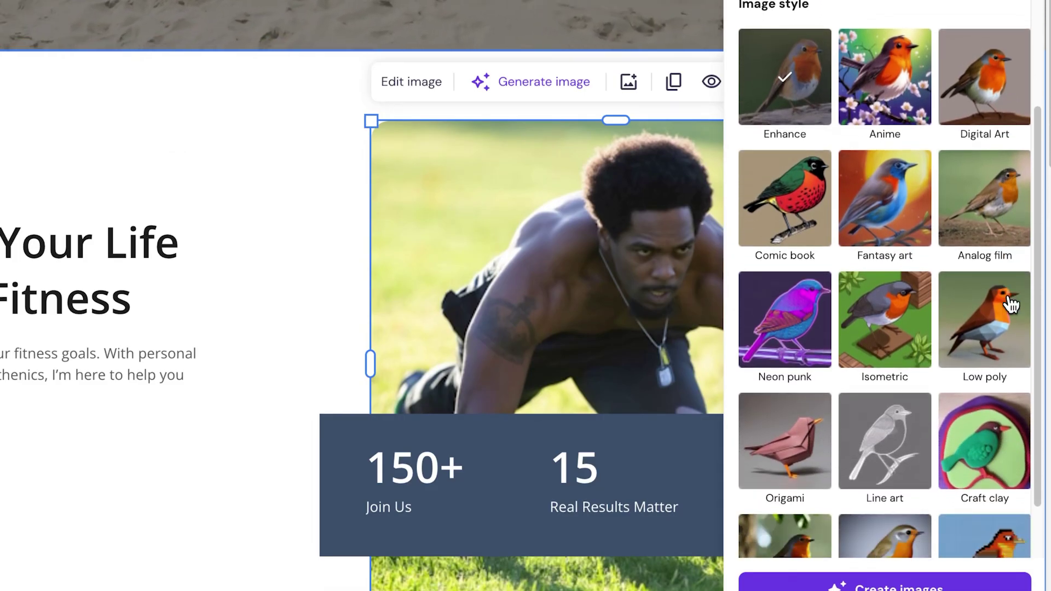
{"action": "scroll", "coordinate": [1009, 304], "scroll_direction": "down", "scroll_amount": 1}
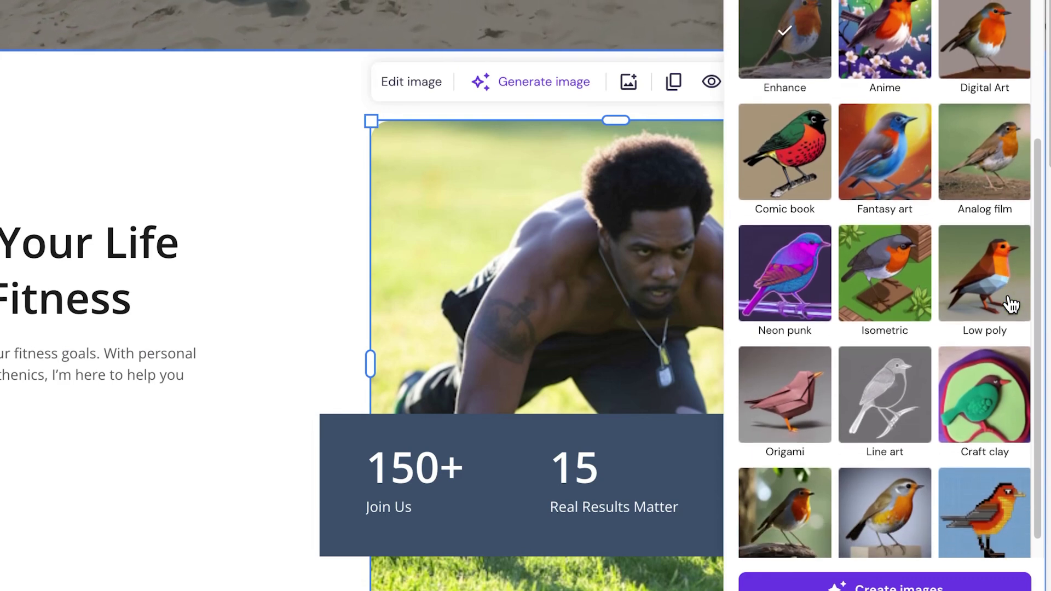
{"action": "scroll", "coordinate": [1010, 305], "scroll_direction": "down", "scroll_amount": 1}
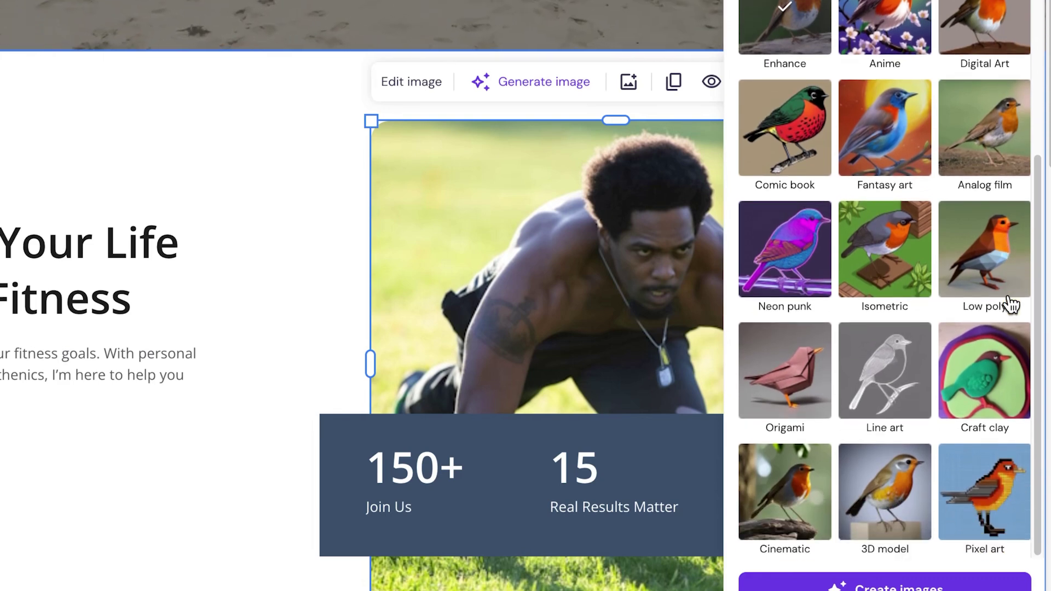
{"action": "scroll", "coordinate": [1010, 304], "scroll_direction": "up", "scroll_amount": 1}
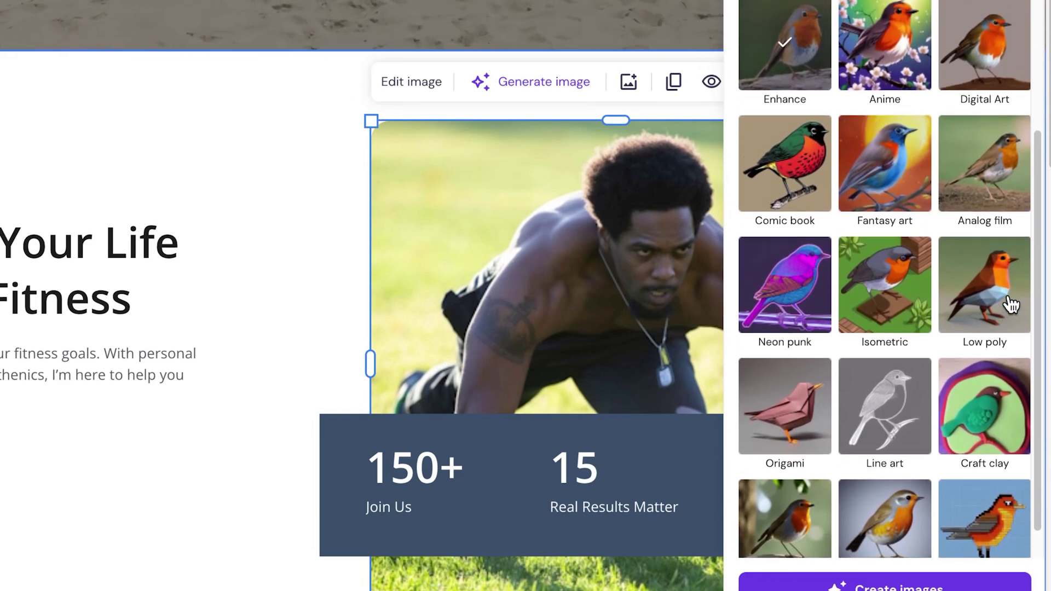
{"action": "scroll", "coordinate": [986, 304], "scroll_direction": "down", "scroll_amount": 1}
{"action": "scroll", "coordinate": [944, 320], "scroll_direction": "down", "scroll_amount": 2}
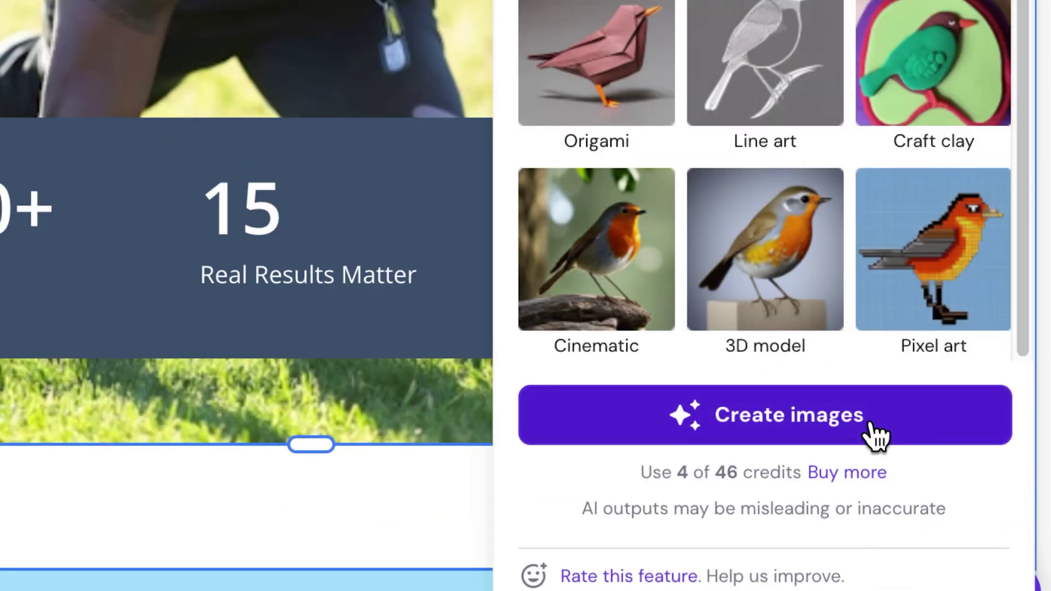
{"action": "left_click", "coordinate": [873, 436]}
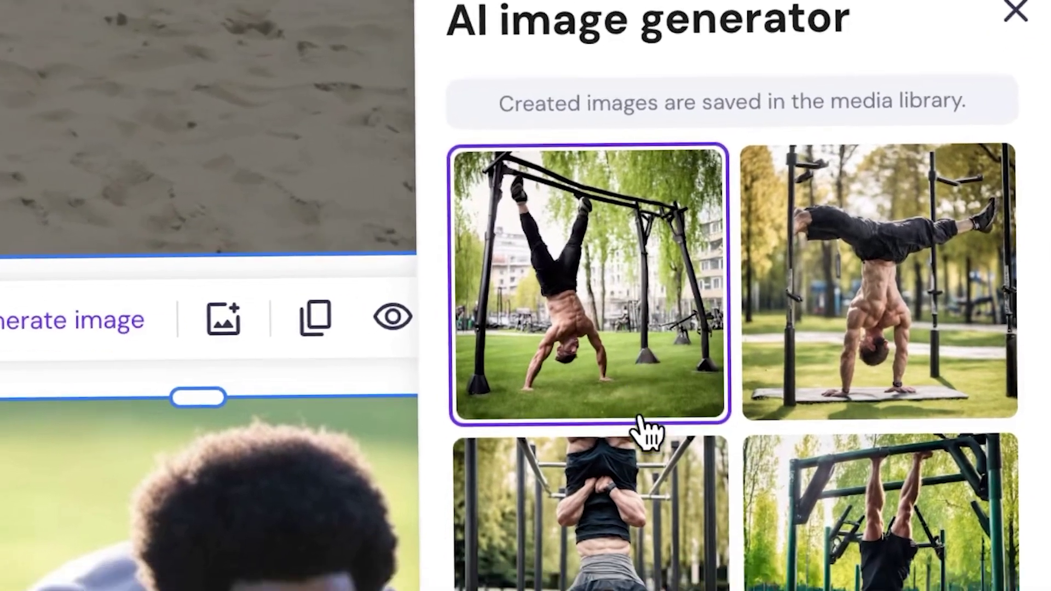
{"action": "left_click", "coordinate": [911, 353]}
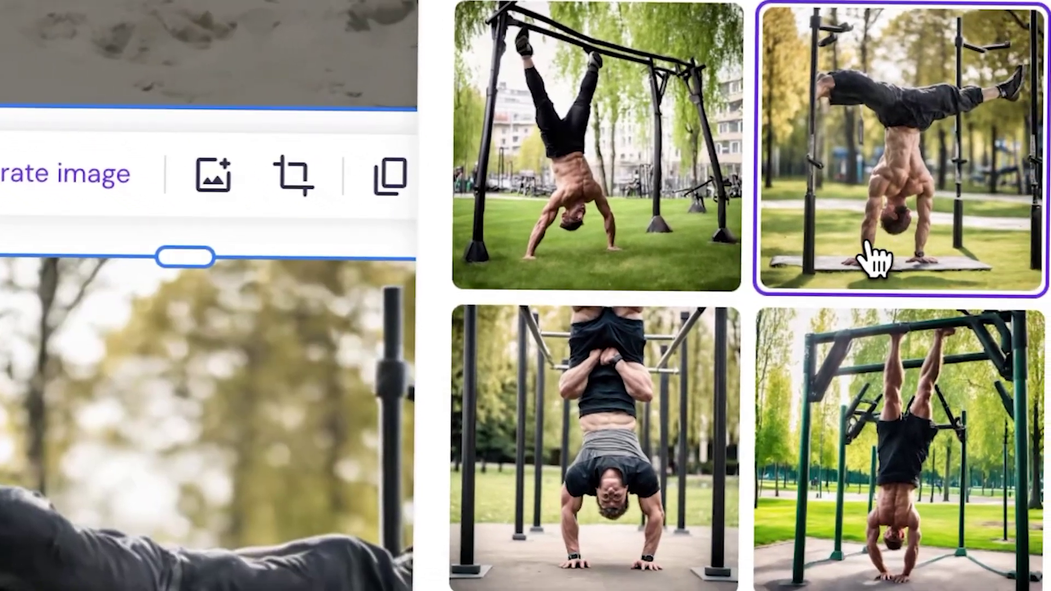
{"action": "left_click", "coordinate": [763, 279]}
{"action": "left_click", "coordinate": [835, 198]}
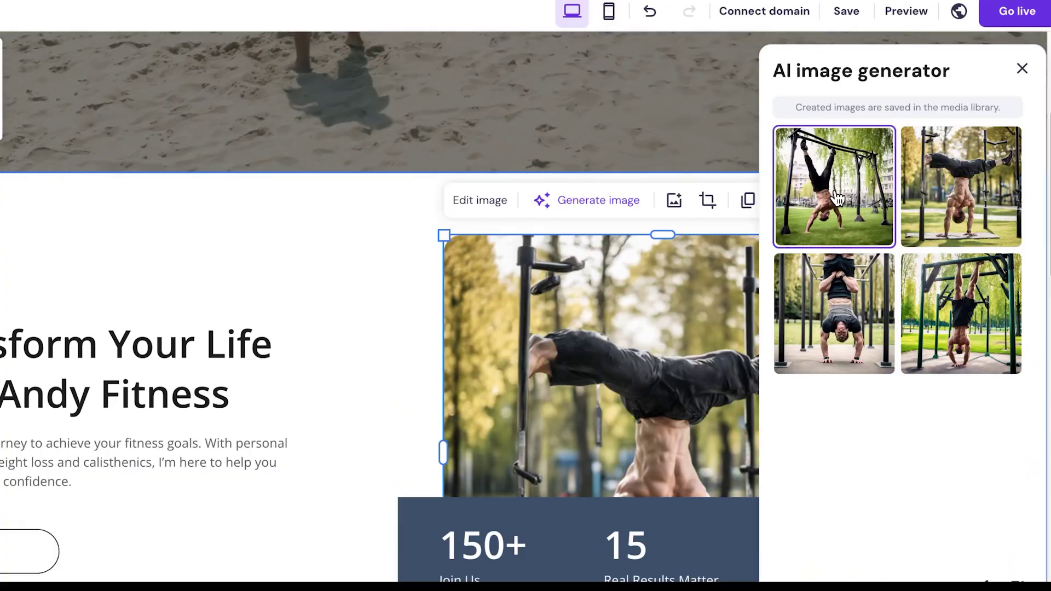
{"action": "left_click", "coordinate": [969, 345]}
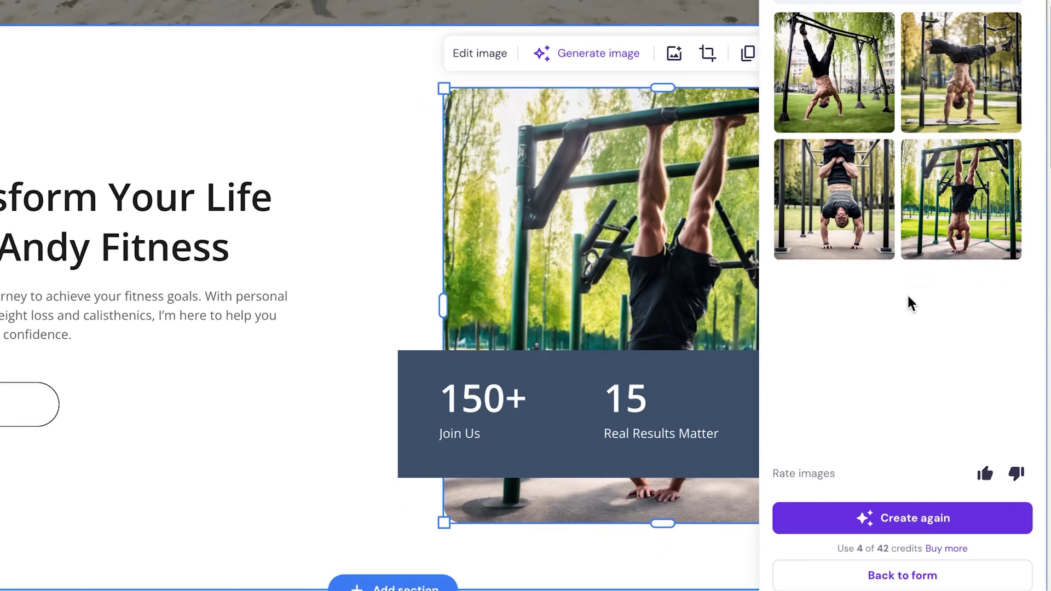
{"action": "left_click", "coordinate": [681, 296]}
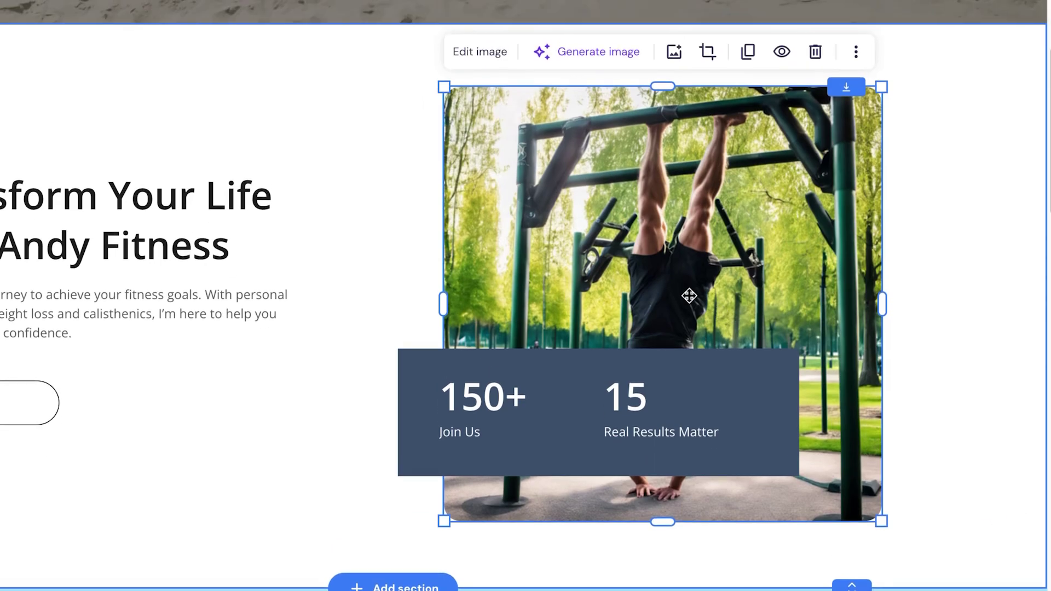
{"action": "scroll", "coordinate": [666, 295], "scroll_direction": "down", "scroll_amount": 1}
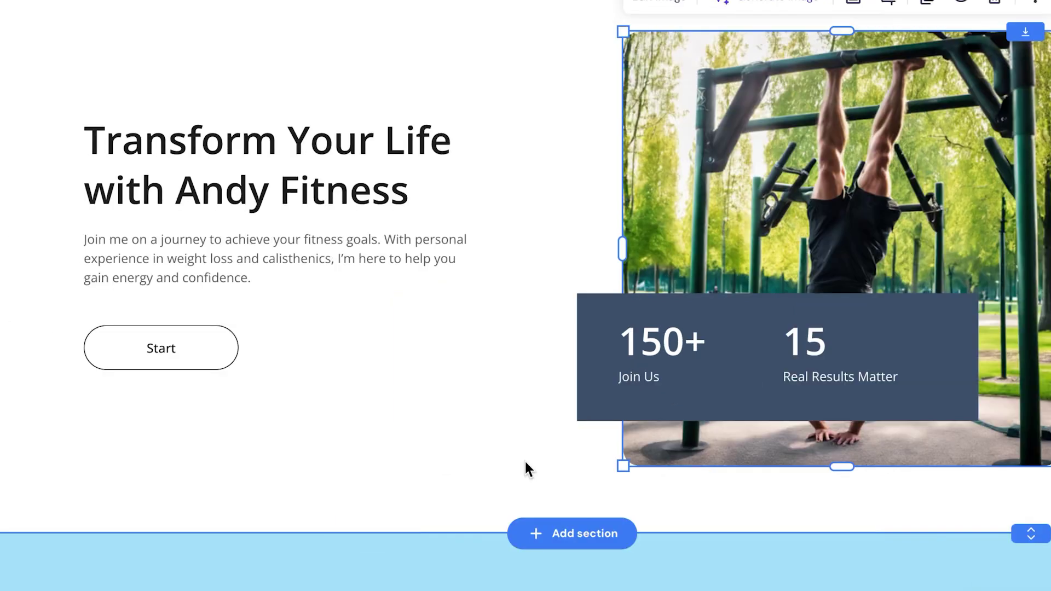
{"action": "scroll", "coordinate": [524, 459], "scroll_direction": "down", "scroll_amount": 5}
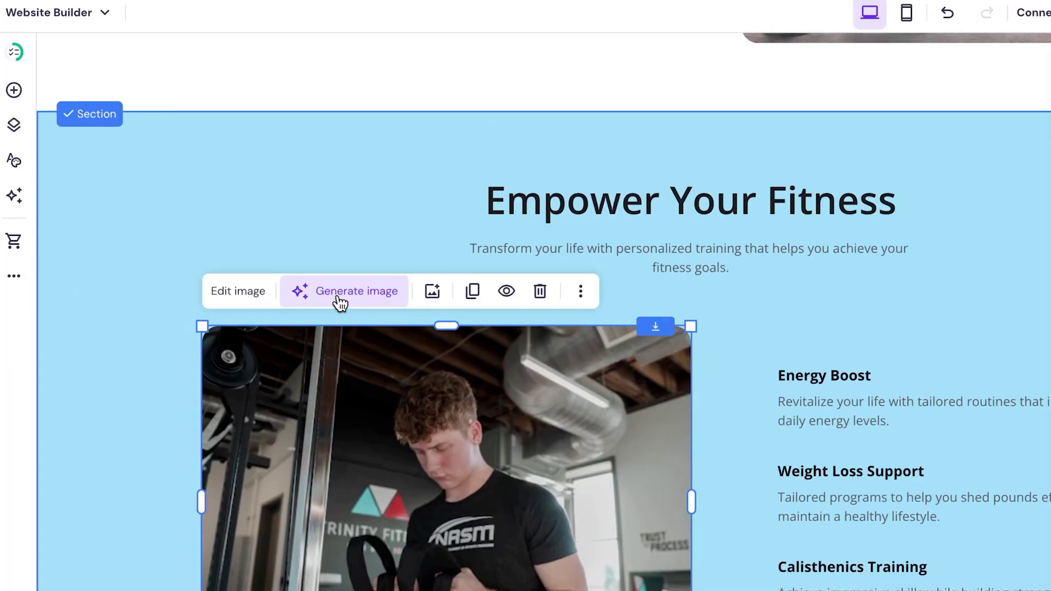
Generate pull-up images for the section photo and apply the hanging-pair picture.
{"action": "left_click", "coordinate": [340, 302]}
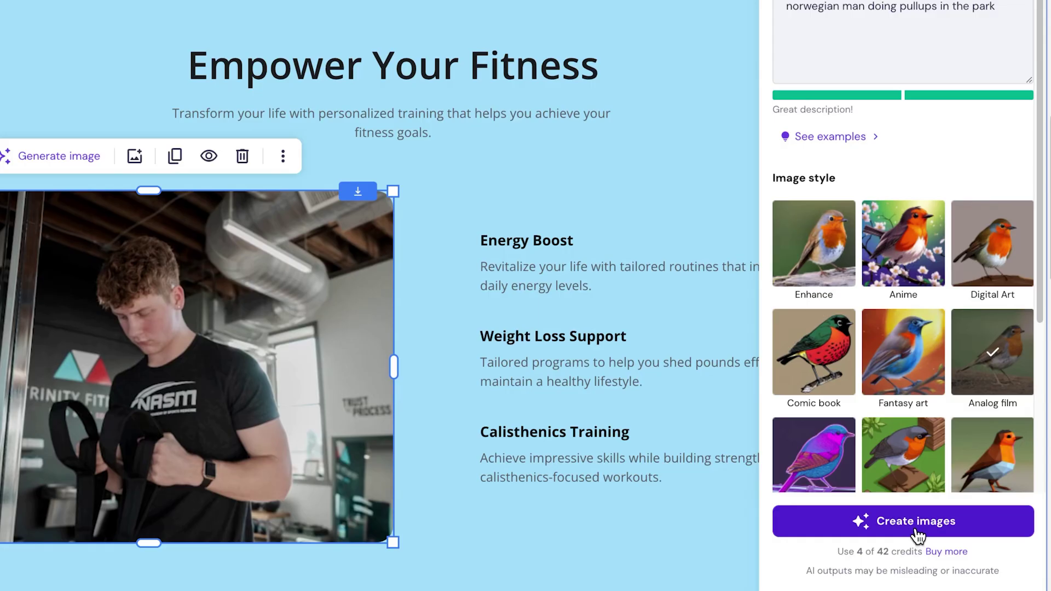
{"action": "left_click", "coordinate": [917, 535]}
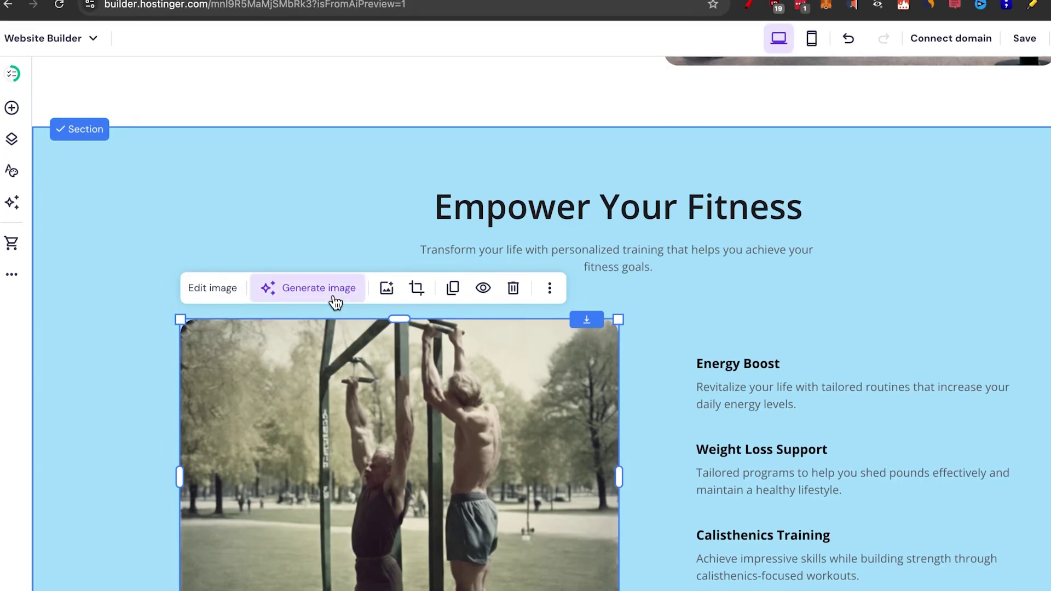
{"action": "left_click", "coordinate": [325, 230]}
{"action": "scroll", "coordinate": [1047, 328], "scroll_direction": "down", "scroll_amount": 3}
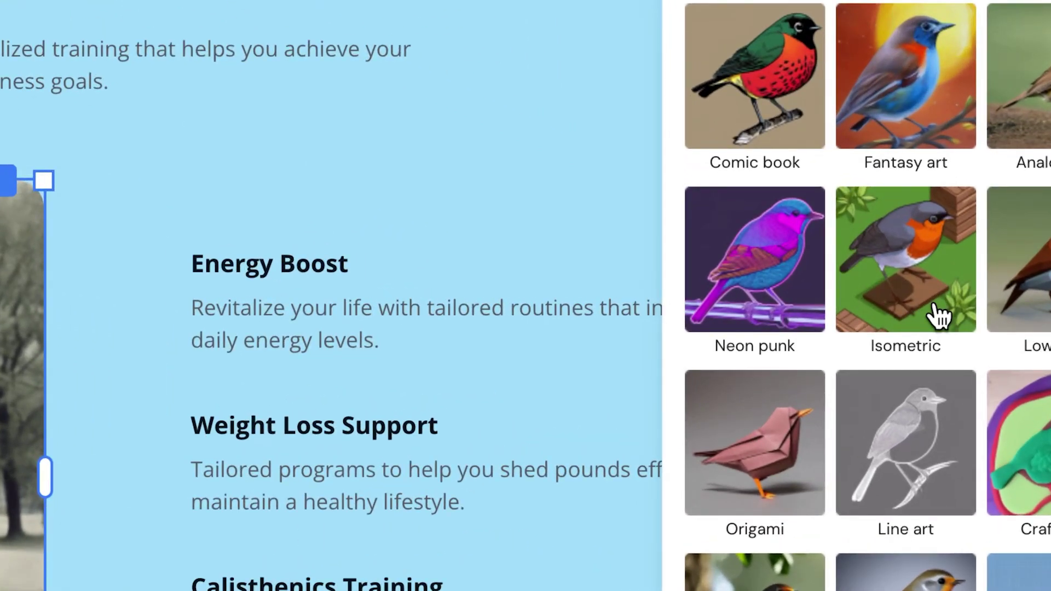
Regenerate in Isometric style, use the second cartoon result, and adjust the image height.
{"action": "left_click", "coordinate": [937, 316]}
{"action": "scroll", "coordinate": [937, 301], "scroll_direction": "down", "scroll_amount": 1}
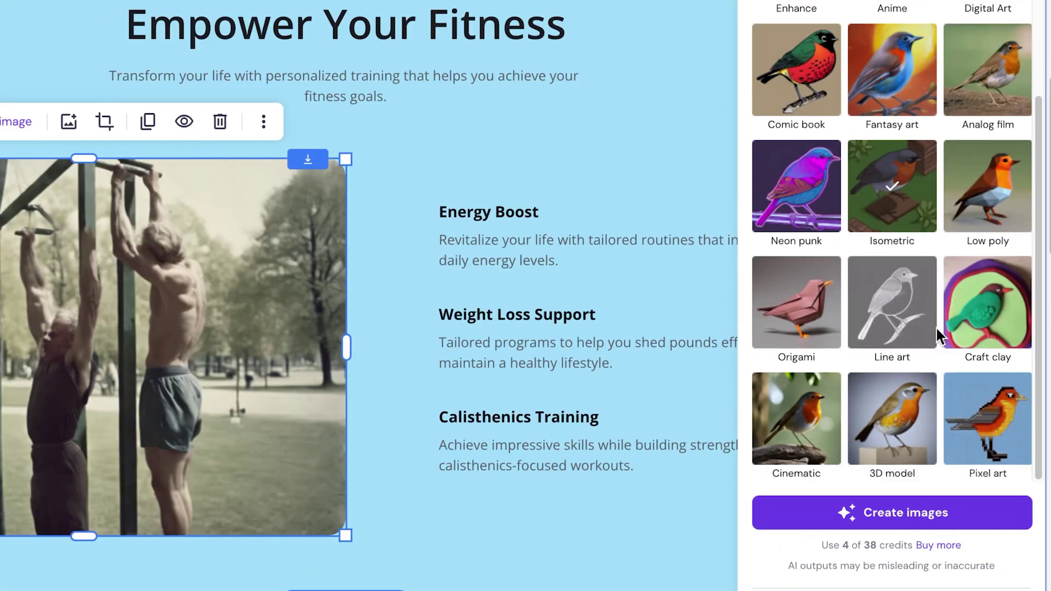
{"action": "left_click", "coordinate": [870, 514]}
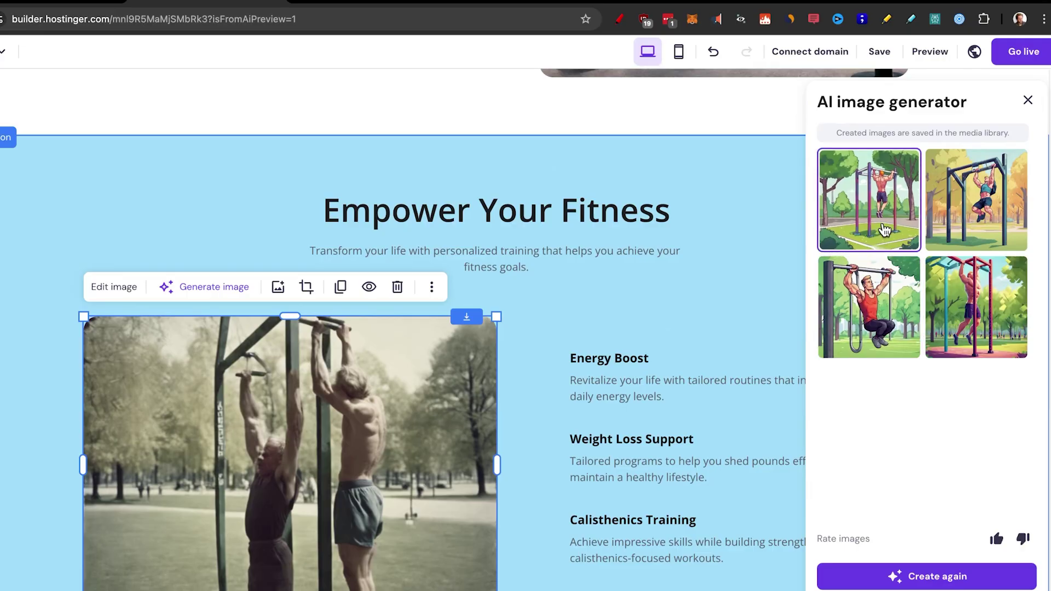
{"action": "left_click", "coordinate": [884, 231]}
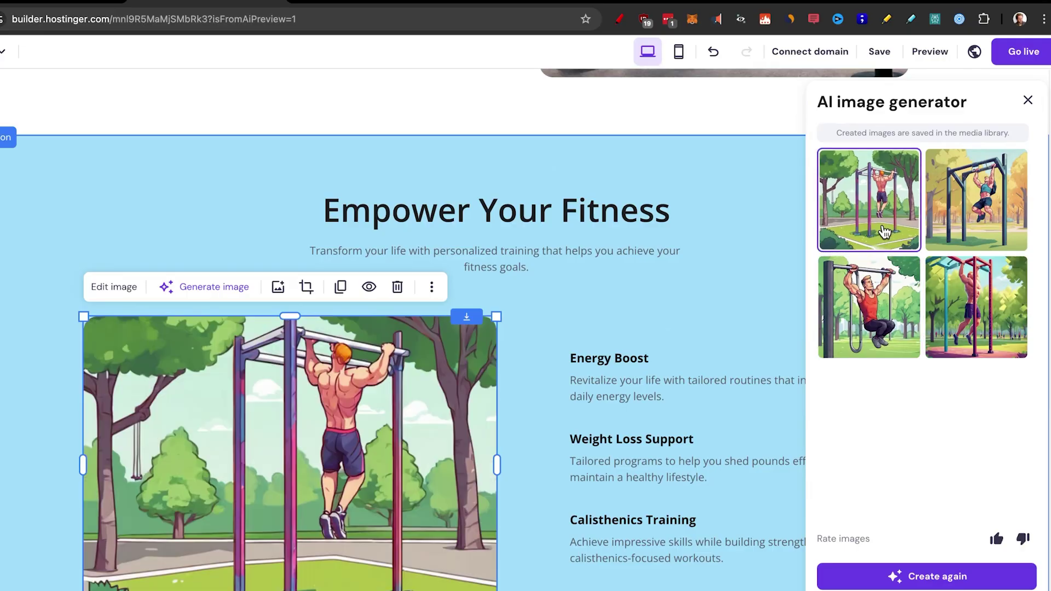
{"action": "left_click", "coordinate": [966, 215]}
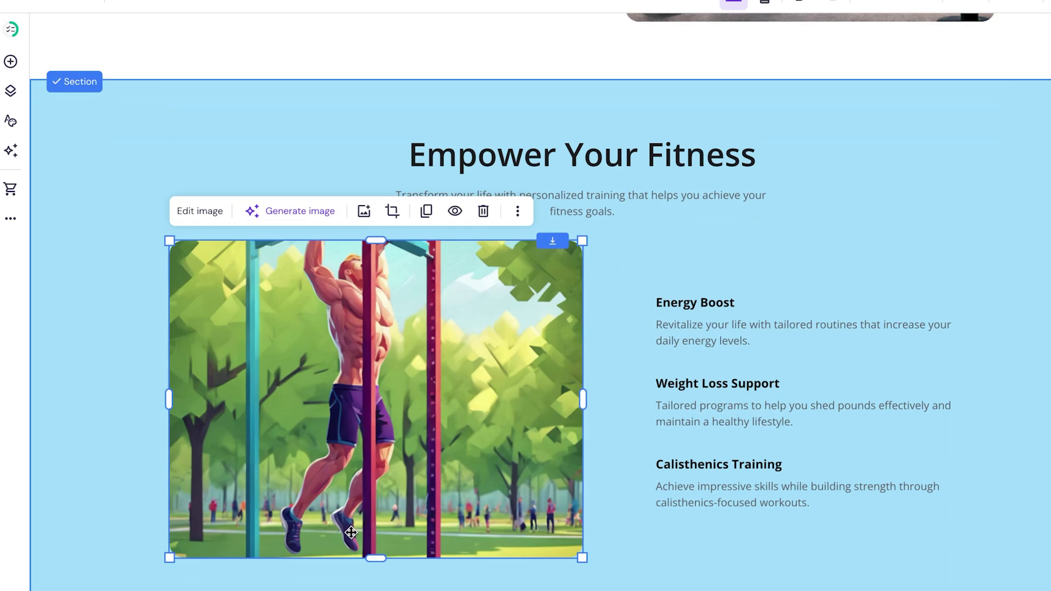
{"action": "left_click_drag", "start_coordinate": [373, 588], "coordinate": [372, 586]}
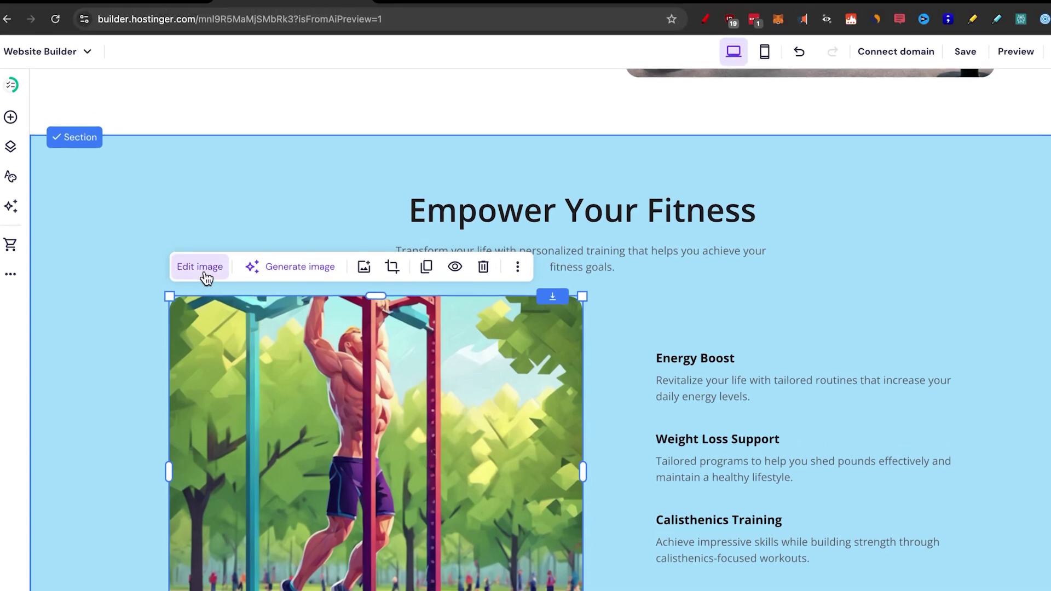
Replace the image with the handstand-at-sunset photo from the calisthenics Free images search.
{"action": "left_click", "coordinate": [205, 272]}
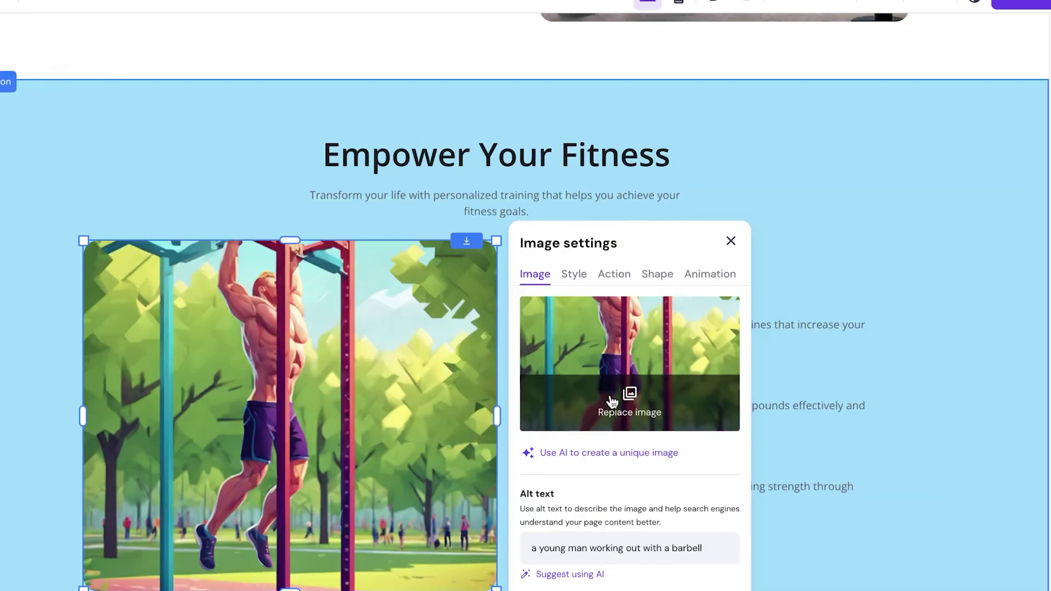
{"action": "left_click", "coordinate": [701, 423]}
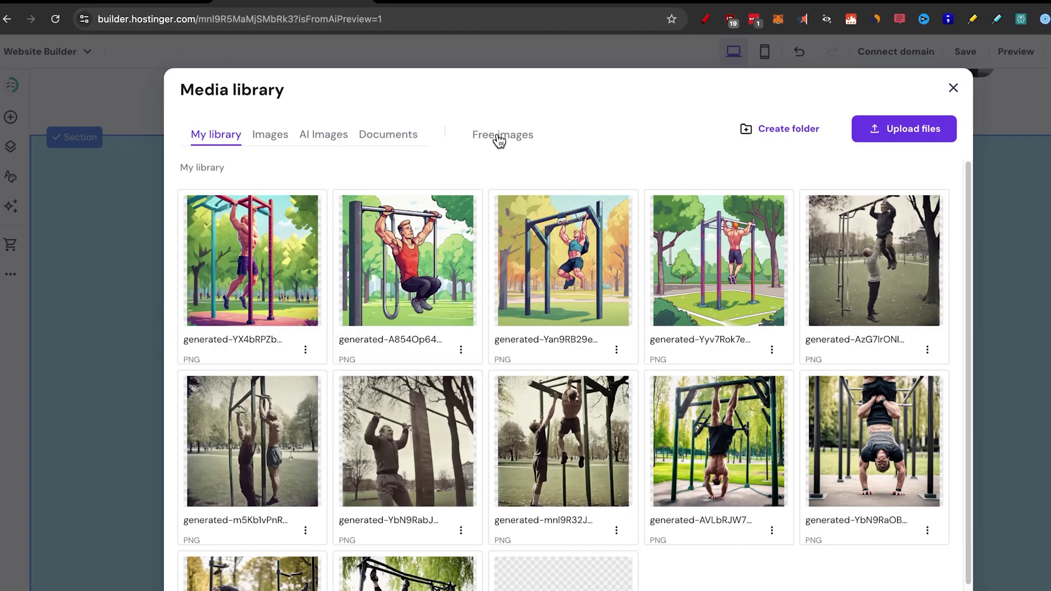
{"action": "left_click", "coordinate": [499, 138]}
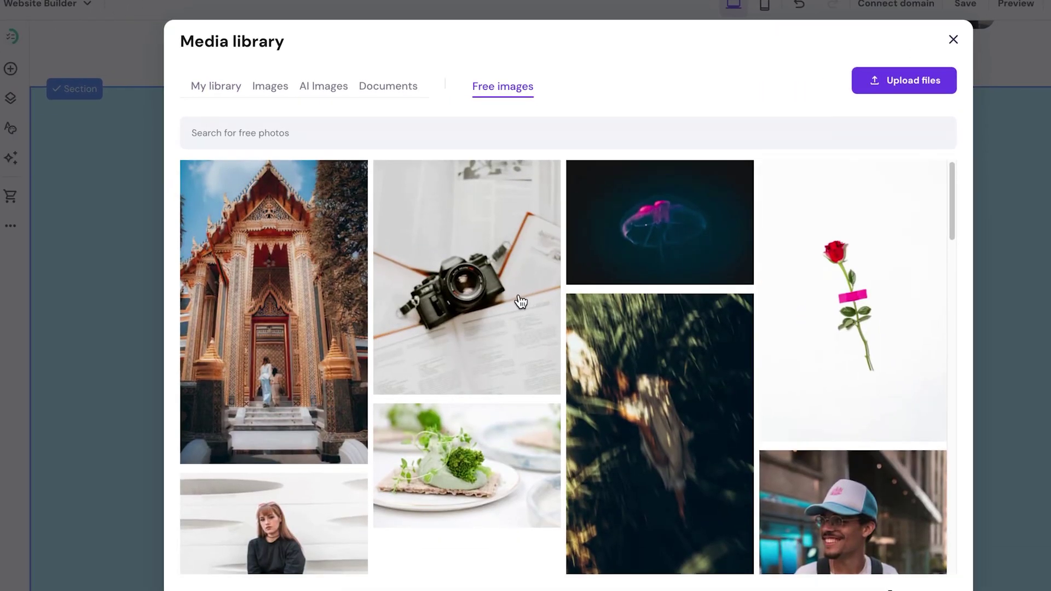
{"action": "scroll", "coordinate": [520, 301], "scroll_direction": "down", "scroll_amount": 2}
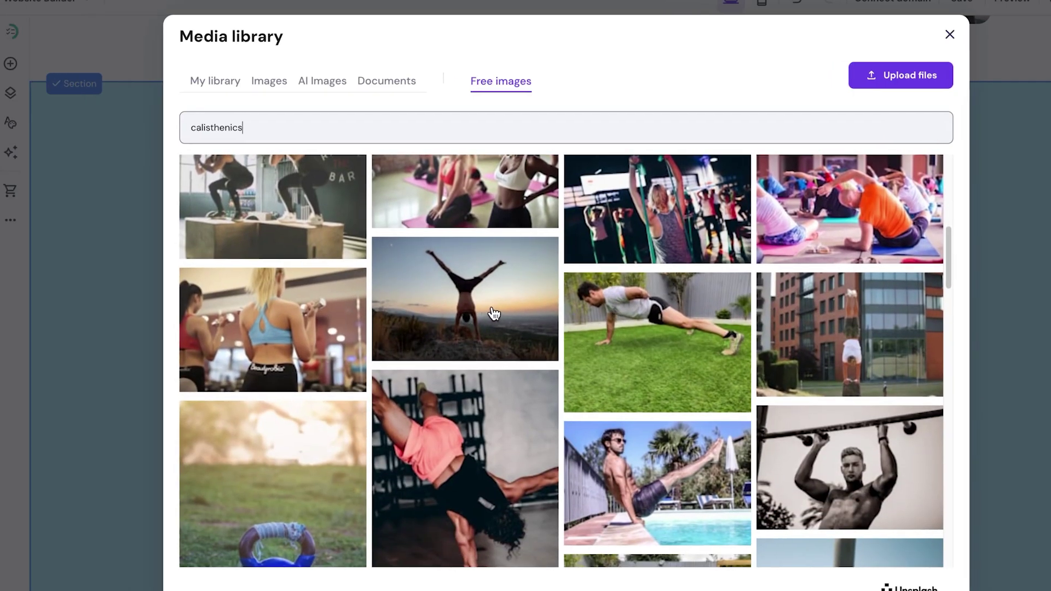
{"action": "left_click", "coordinate": [493, 313]}
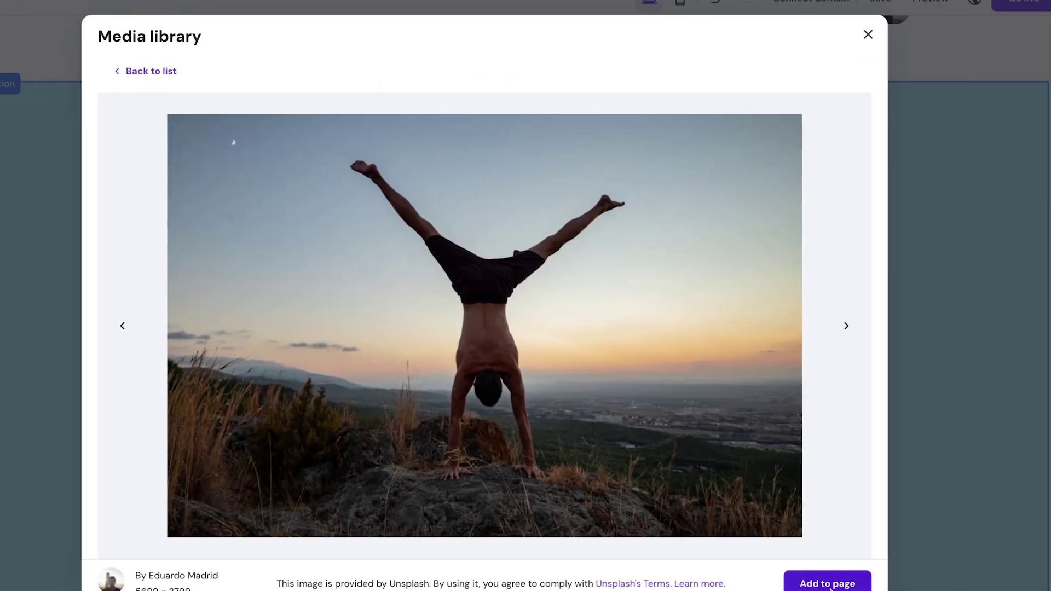
{"action": "left_click", "coordinate": [829, 586]}
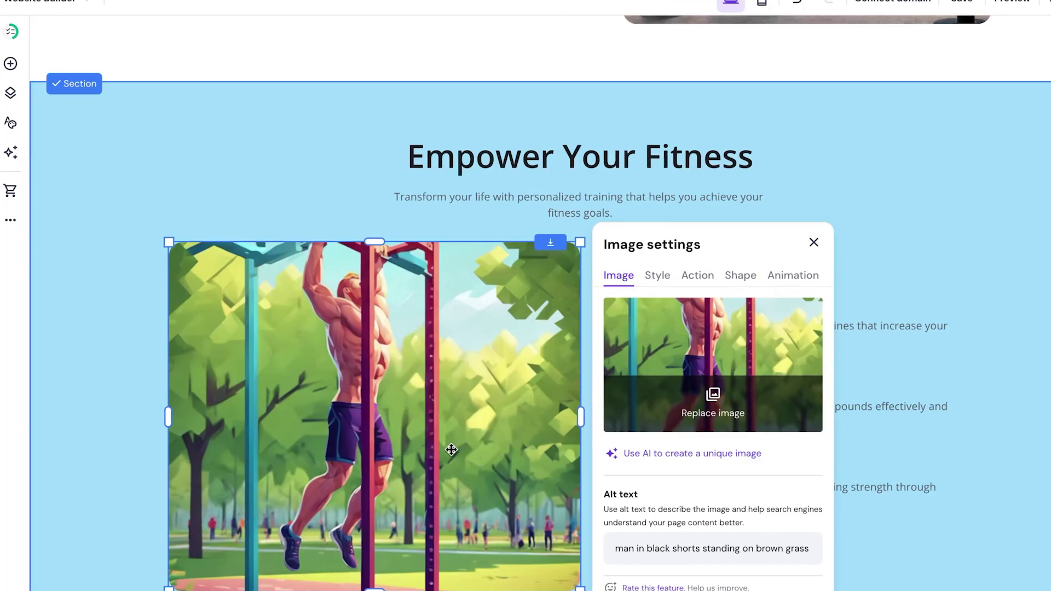
Close the image settings and review the setup checklist at 3 of 7.
{"action": "left_click", "coordinate": [101, 88]}
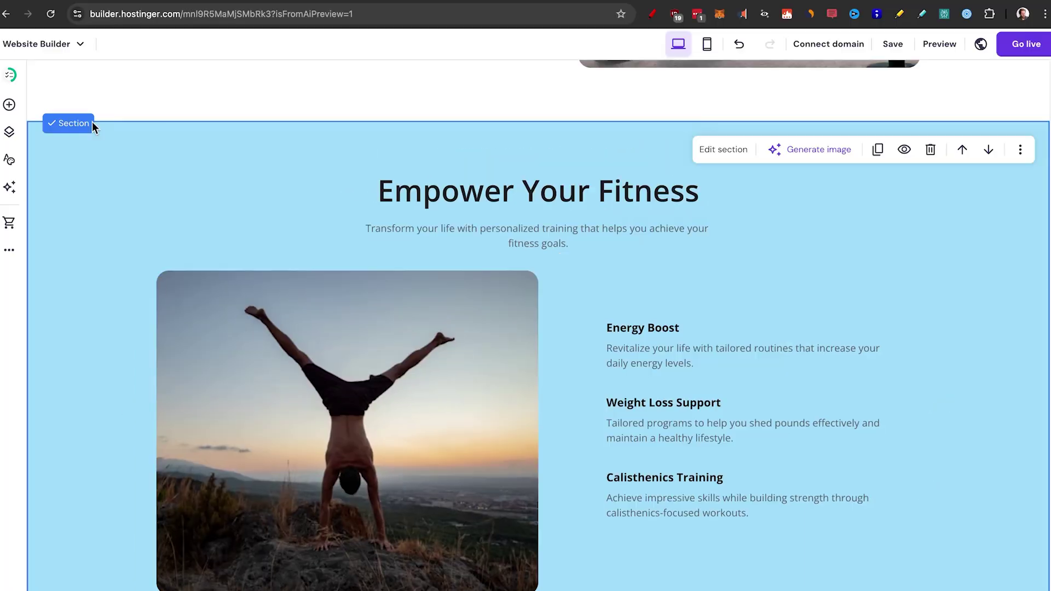
{"action": "left_click", "coordinate": [13, 81]}
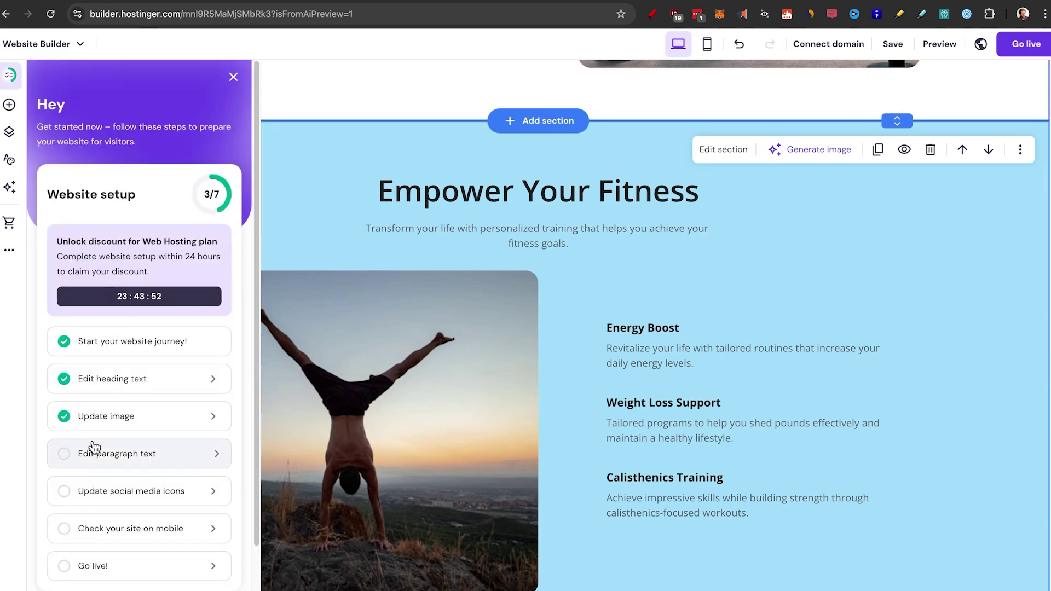
{"action": "scroll", "coordinate": [94, 451], "scroll_direction": "down", "scroll_amount": 2}
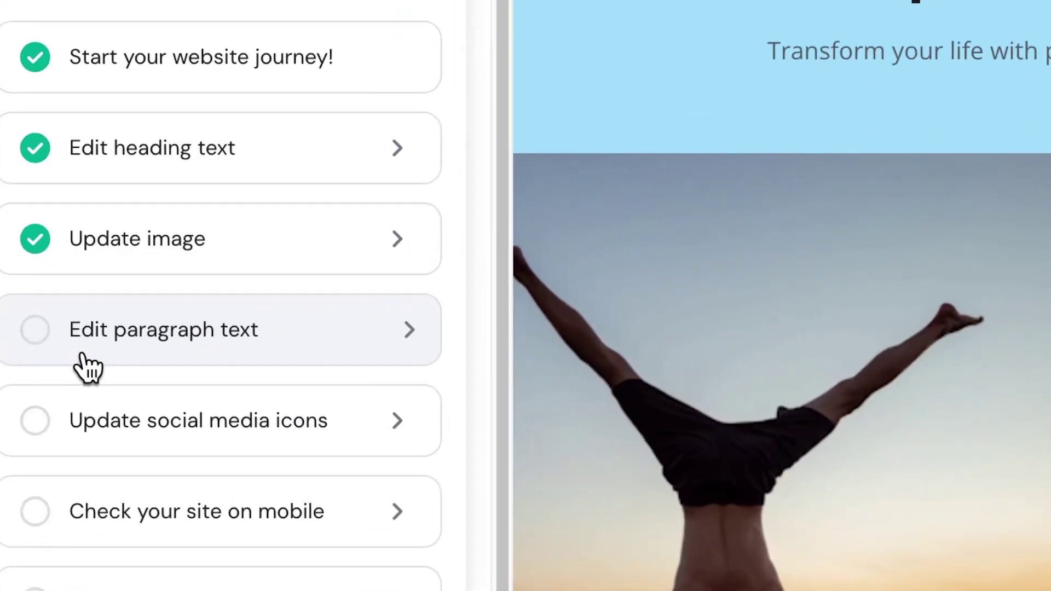
{"action": "left_click", "coordinate": [84, 355]}
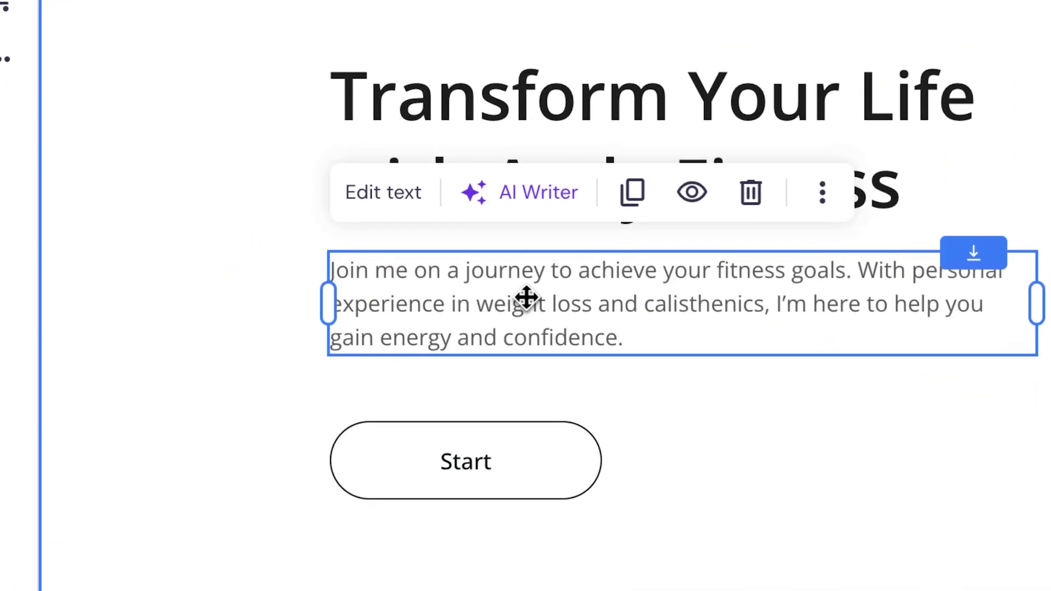
Select and copy the full hero paragraph text.
{"action": "double_click", "coordinate": [523, 295]}
{"action": "triple_click", "coordinate": [524, 296]}
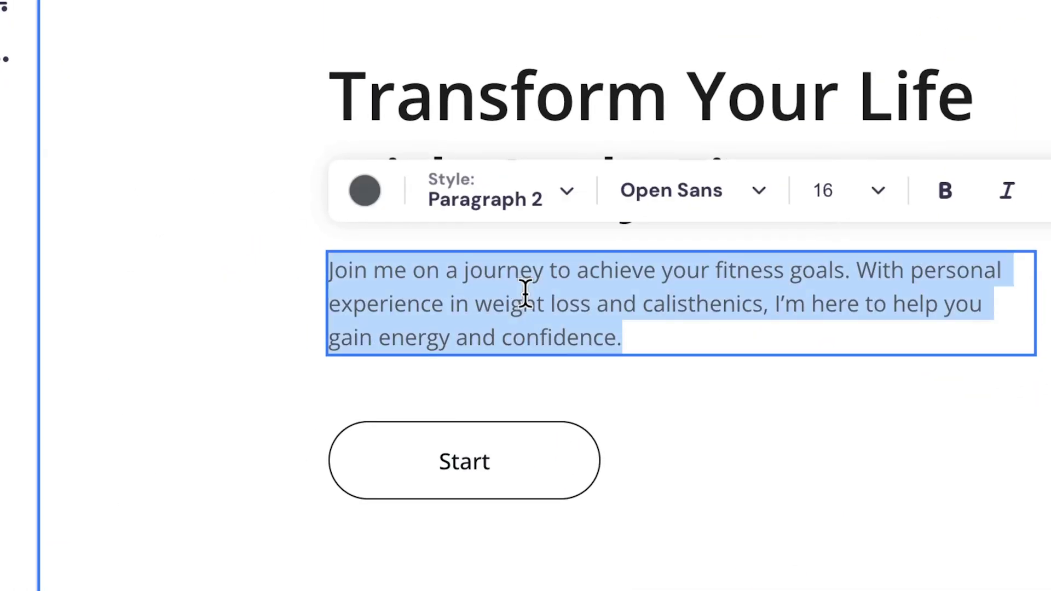
{"action": "key", "text": "Escape"}
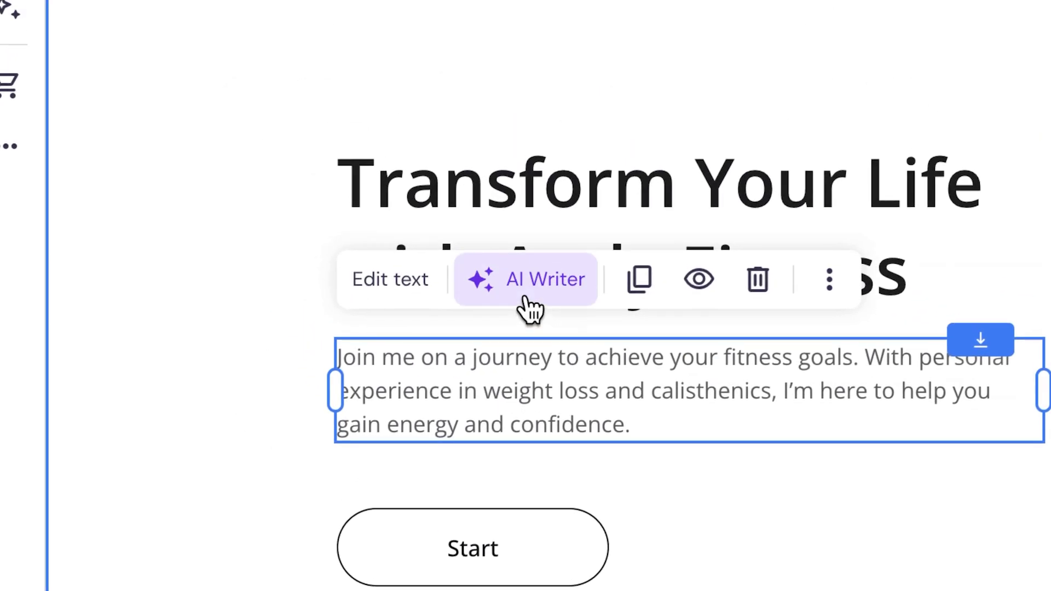
Have AI Writer rewrite the pasted paragraph with 'Transform the text above to be more: What's in it for them'.
{"action": "left_click", "coordinate": [531, 305]}
{"action": "left_click", "coordinate": [524, 291]}
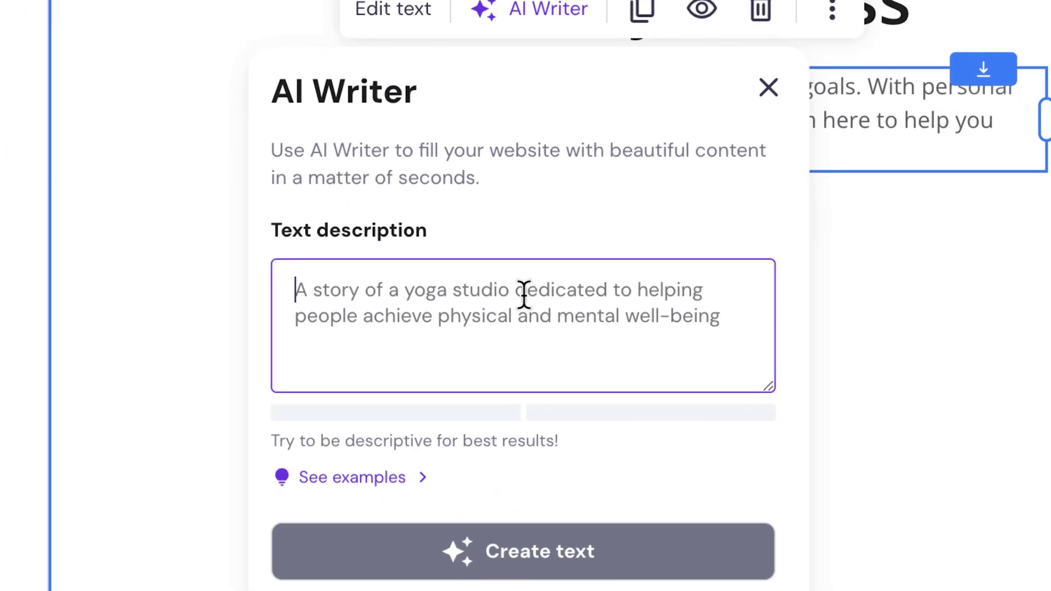
{"action": "type", "text": "Join me on a journey to achieve your fitness goals. With personal experience in weight loss and calisthenics, I'm here to help you gain energy and confidence."}
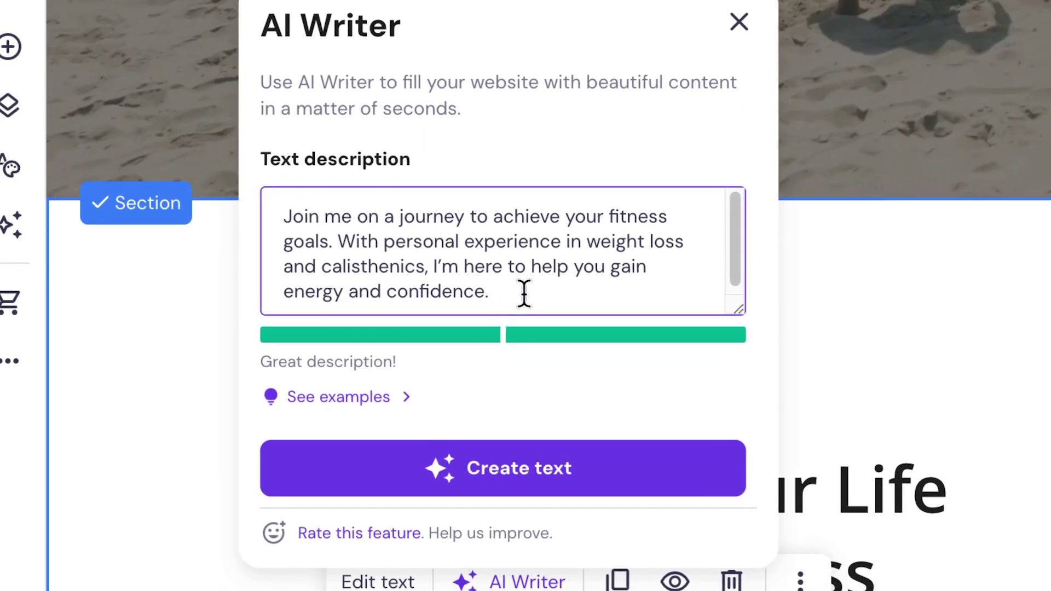
{"action": "key", "text": "Return"}
{"action": "key", "text": "Return"}
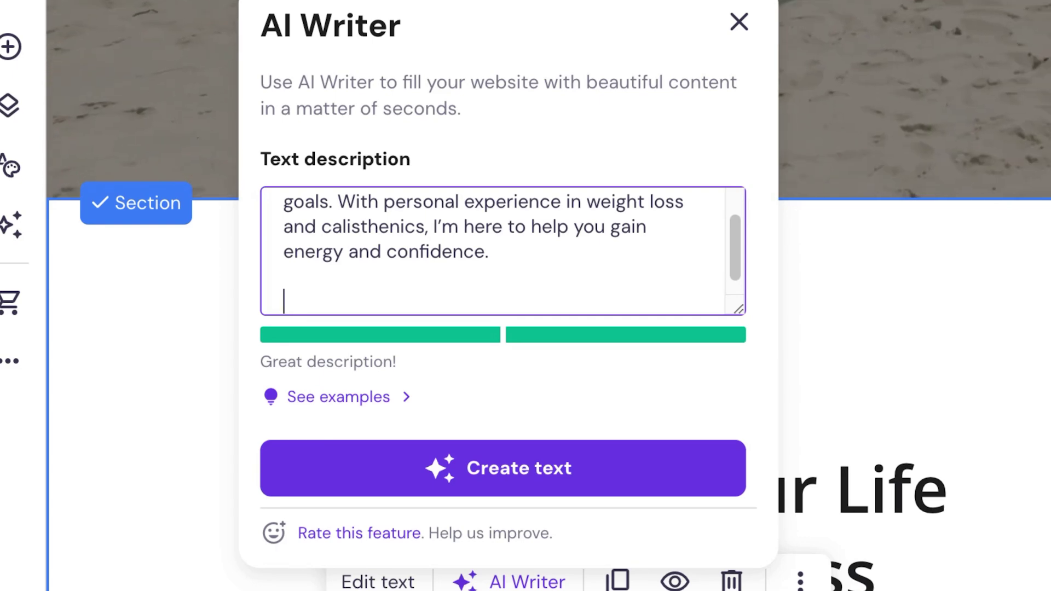
{"action": "type", "text": "Transform the text above to be more: What's in it for them"}
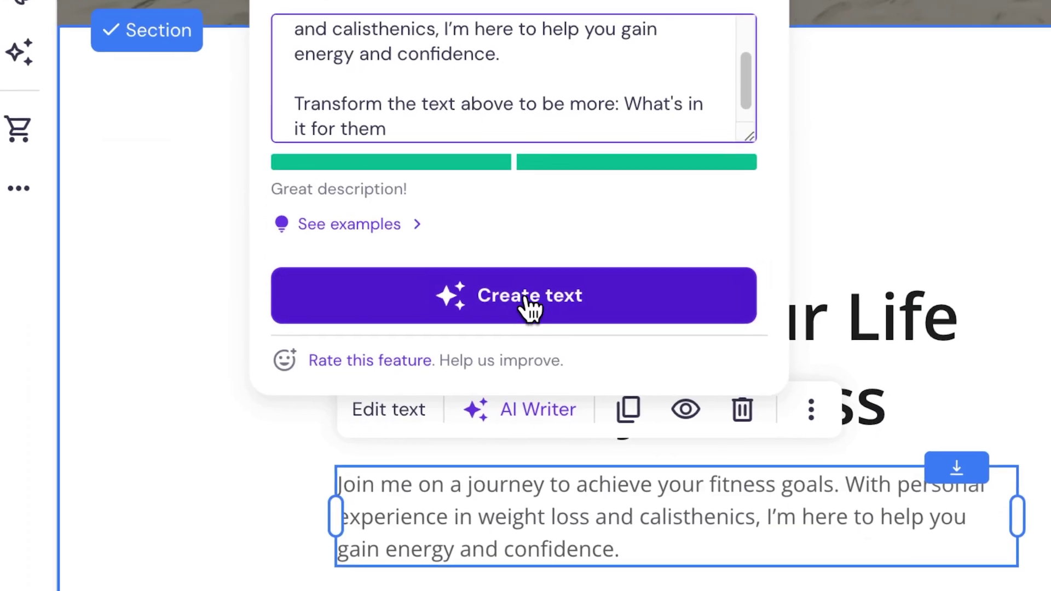
{"action": "left_click", "coordinate": [528, 302]}
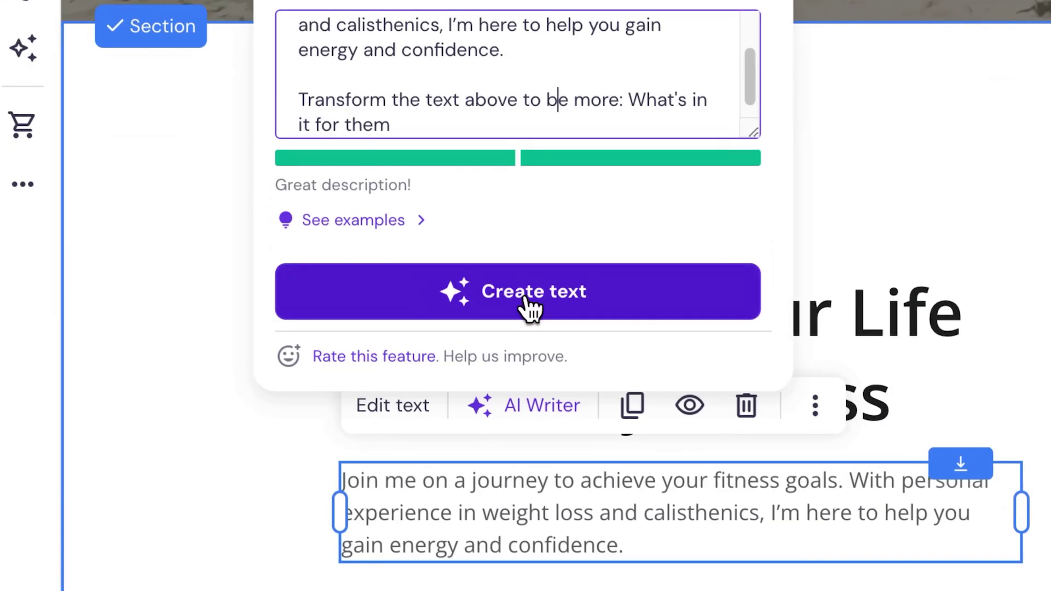
{"action": "scroll", "coordinate": [410, 318], "scroll_direction": "up", "scroll_amount": 1}
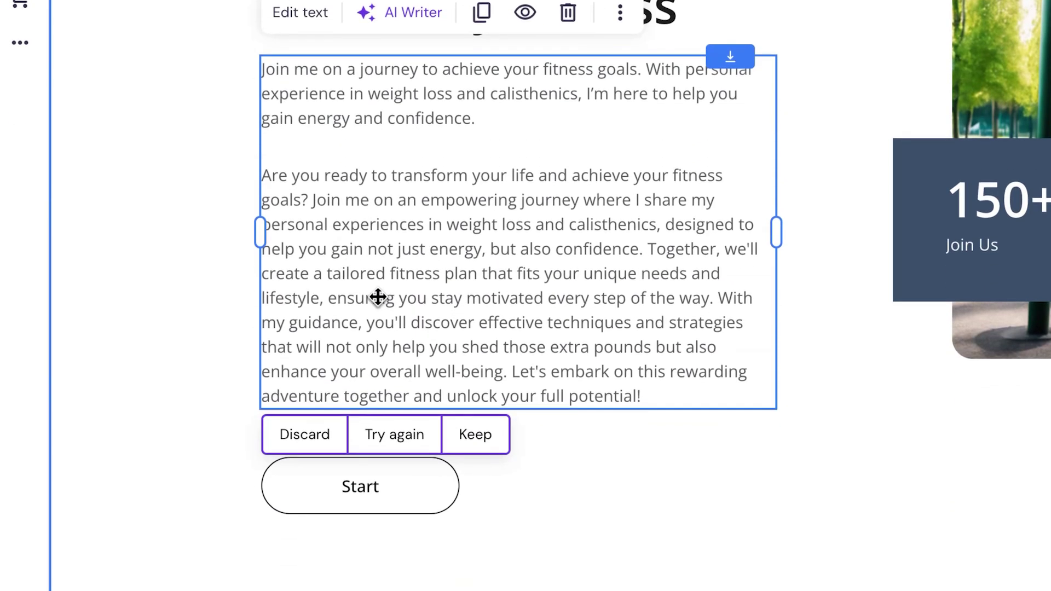
{"action": "scroll", "coordinate": [378, 297], "scroll_direction": "up", "scroll_amount": 1}
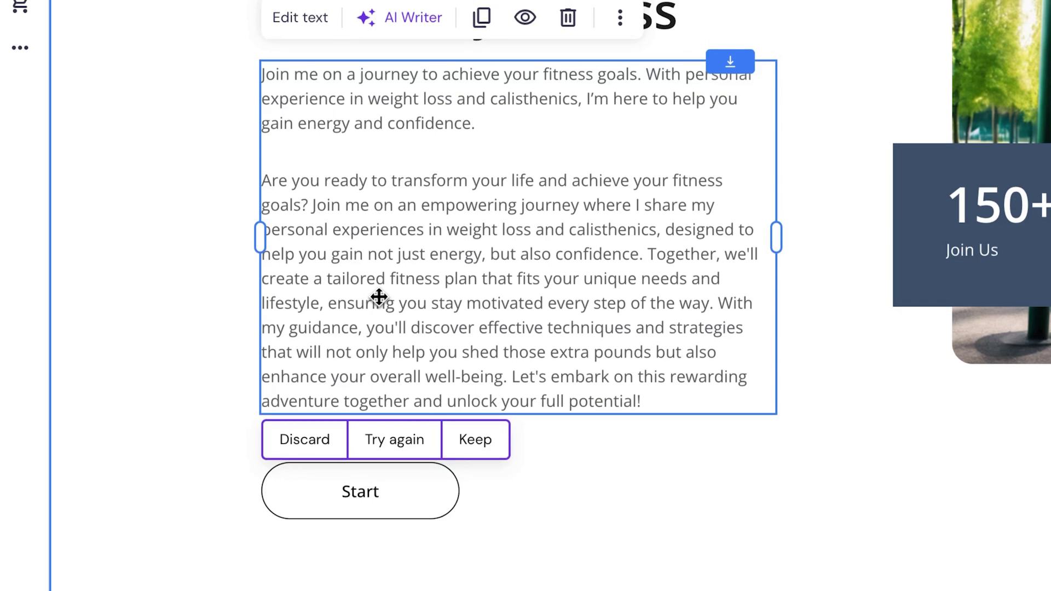
{"action": "scroll", "coordinate": [379, 297], "scroll_direction": "down", "scroll_amount": 1}
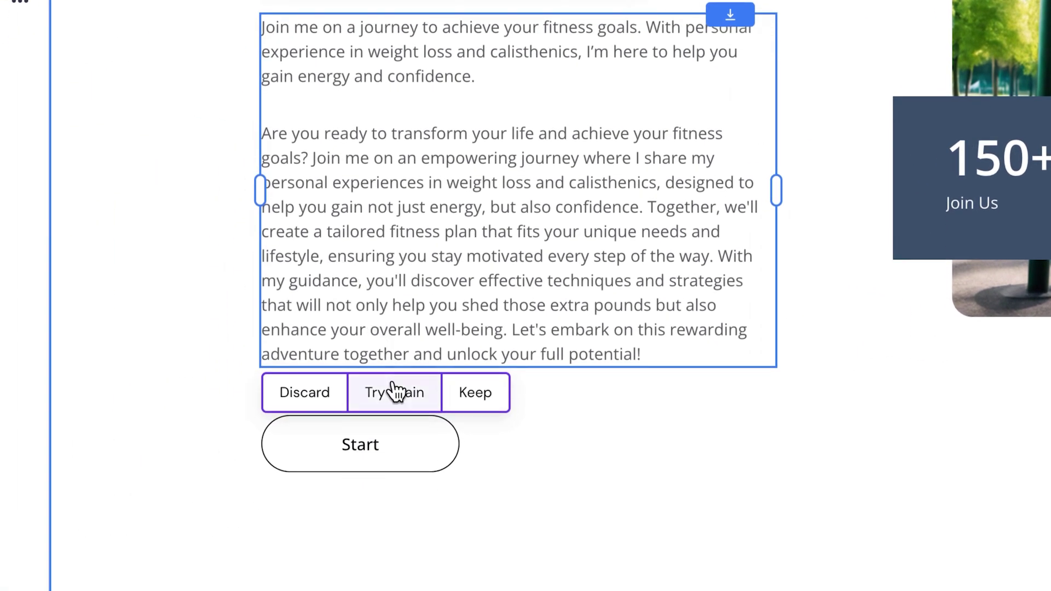
Use Try again to get a fresh AI version of the hero paragraph.
{"action": "left_click", "coordinate": [395, 393]}
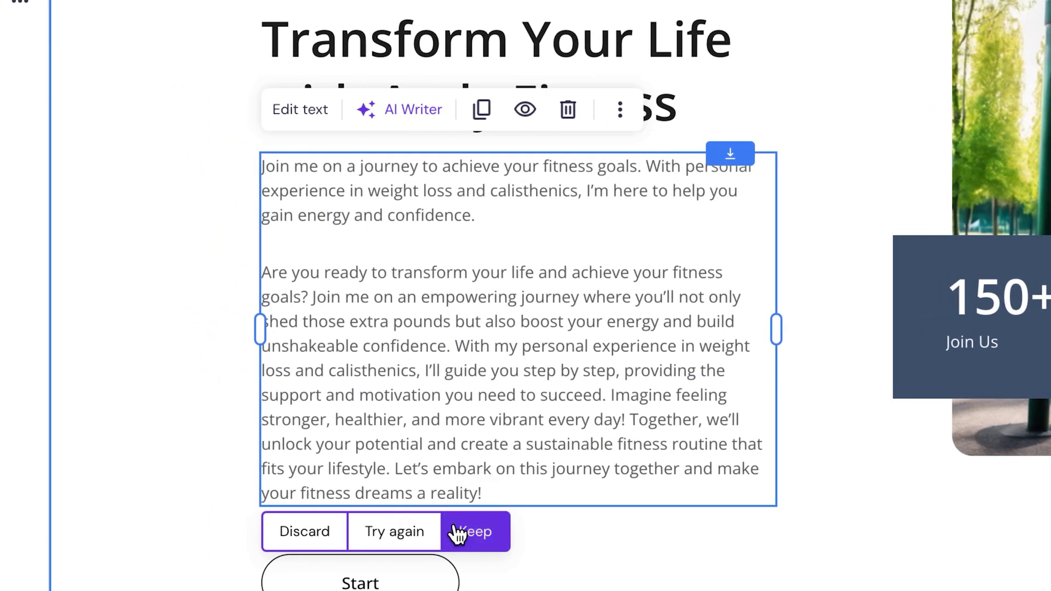
Keep the AI rewrite and delete its original opening sentences.
{"action": "left_click", "coordinate": [458, 533]}
{"action": "left_click", "coordinate": [312, 293]}
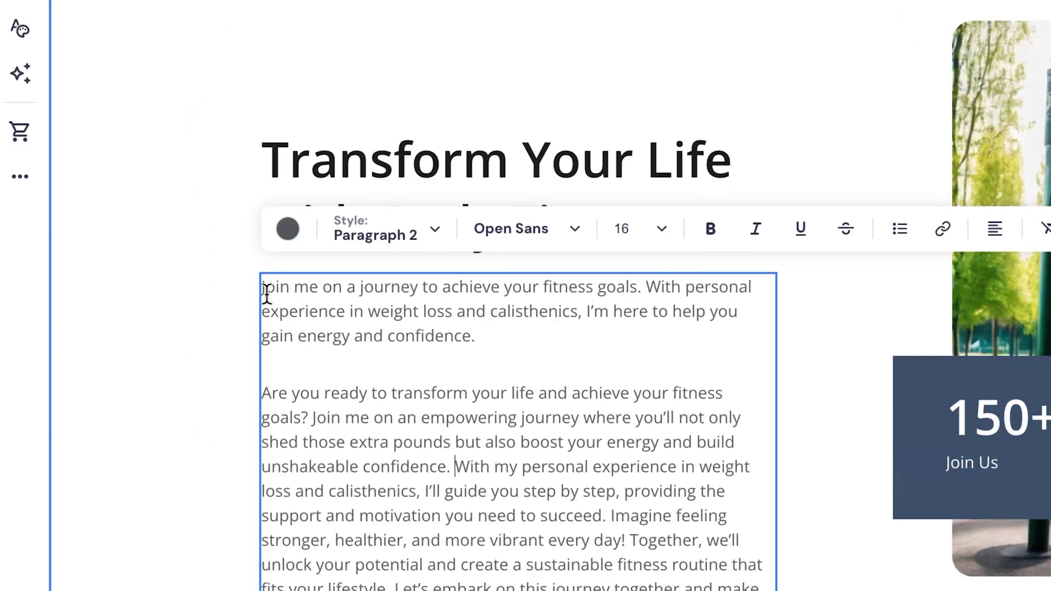
{"action": "left_click", "coordinate": [181, 112], "text": "shift"}
{"action": "key", "text": "BackSpace"}
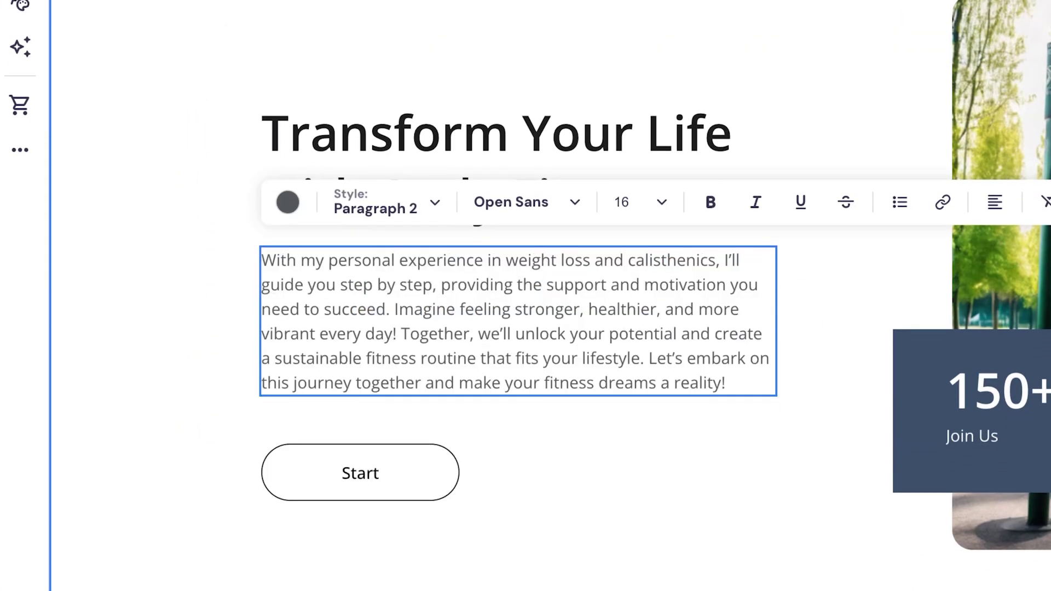
Delete the closing sentence and the fragment before 'I'll guide you step by step'.
{"action": "left_click_drag", "start_coordinate": [649, 358], "coordinate": [726, 383]}
{"action": "key", "text": "BackSpace"}
{"action": "mouse_move", "coordinate": [722, 278]}
{"action": "left_mouse_down"}
{"action": "mouse_move", "coordinate": [270, 296]}
{"action": "mouse_move", "coordinate": [262, 283]}
{"action": "left_mouse_up"}
{"action": "key", "text": "BackSpace"}
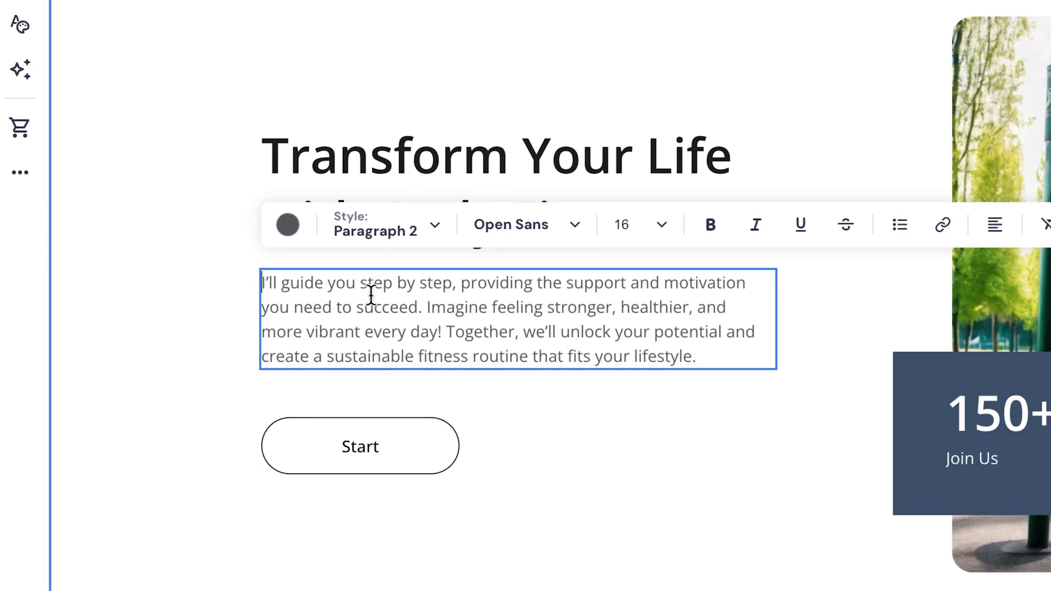
Finish text editing and choose Update social media icons from the setup checklist.
{"action": "left_click", "coordinate": [157, 293]}
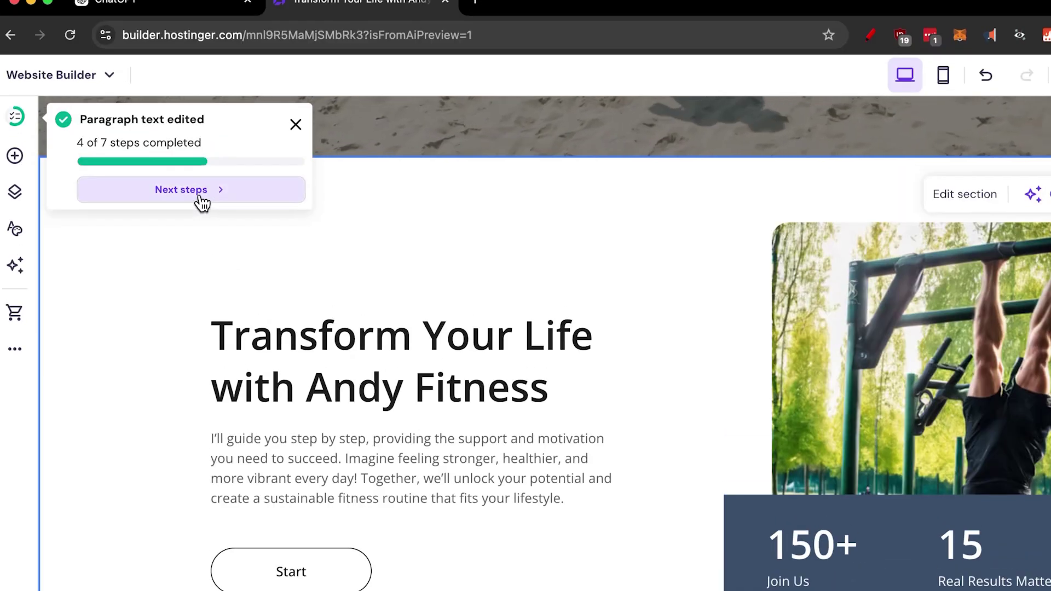
{"action": "left_click", "coordinate": [203, 202]}
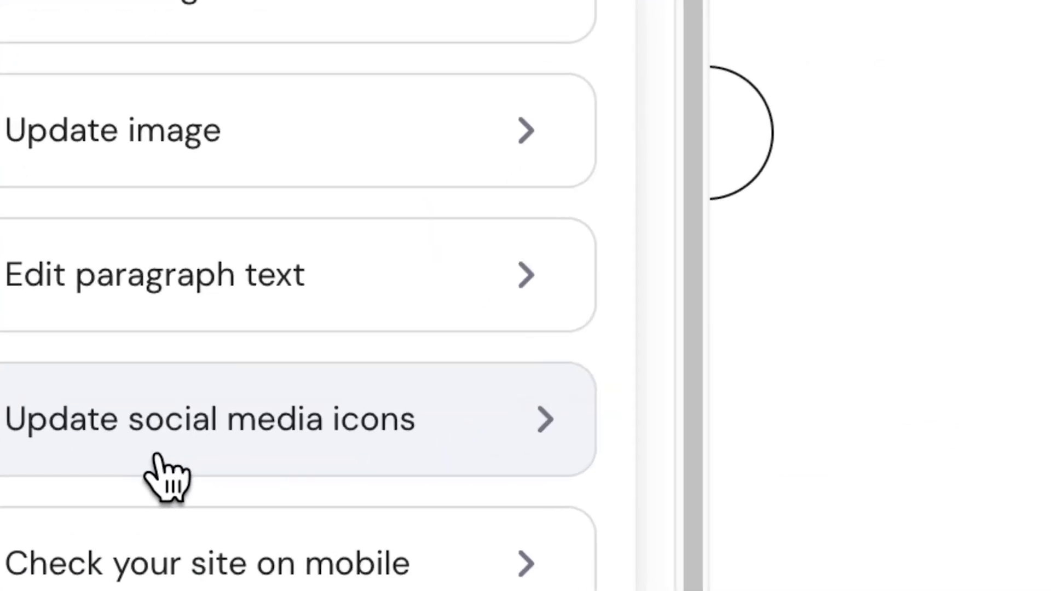
{"action": "left_click", "coordinate": [158, 454]}
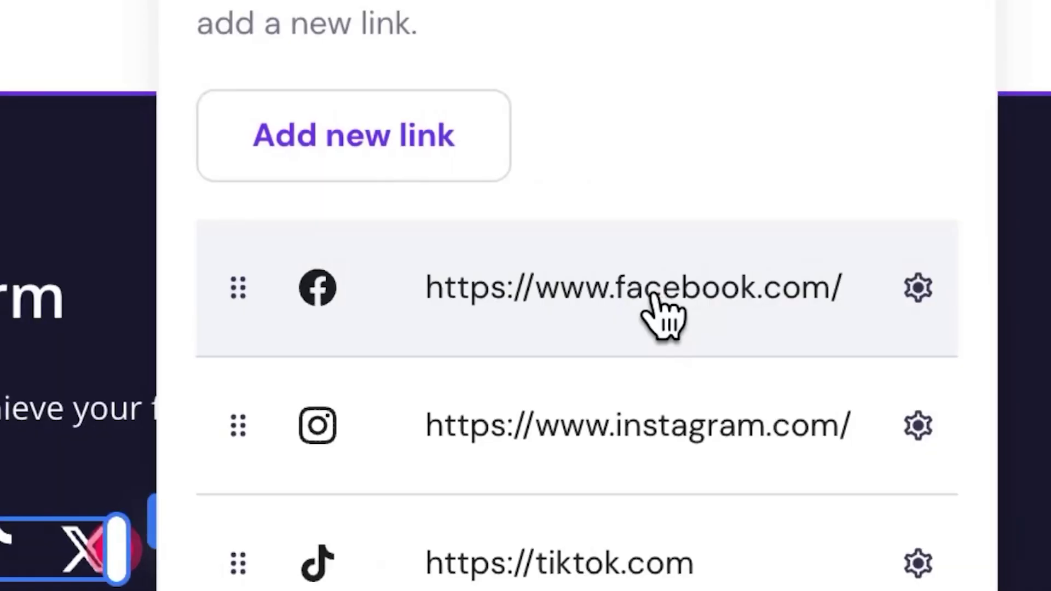
Update and save the Facebook and Instagram link URLs.
{"action": "left_click", "coordinate": [591, 369]}
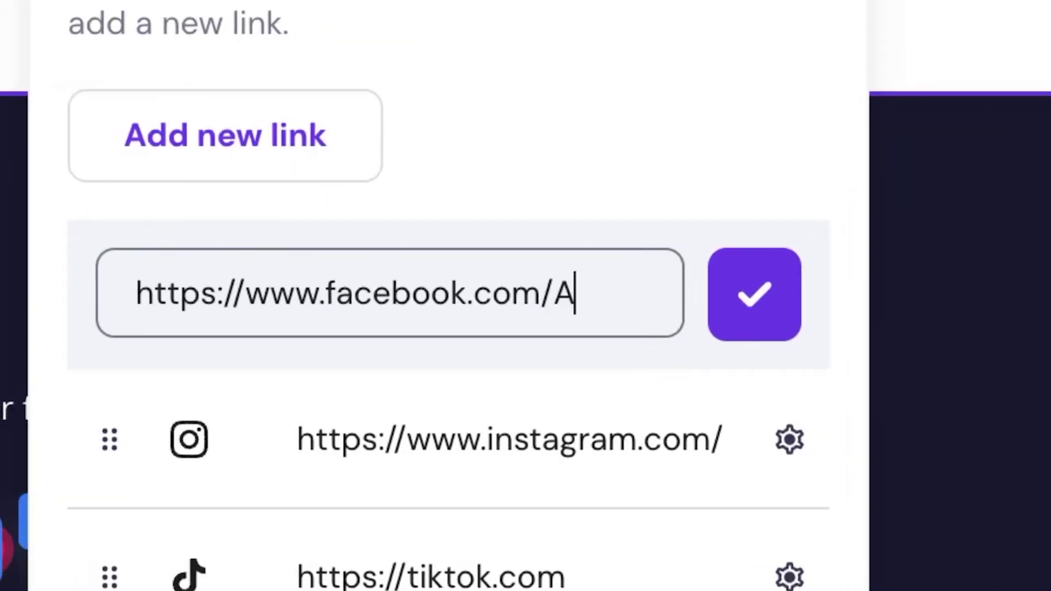
{"action": "left_click", "coordinate": [650, 318]}
{"action": "type", "text": "AiAndy"}
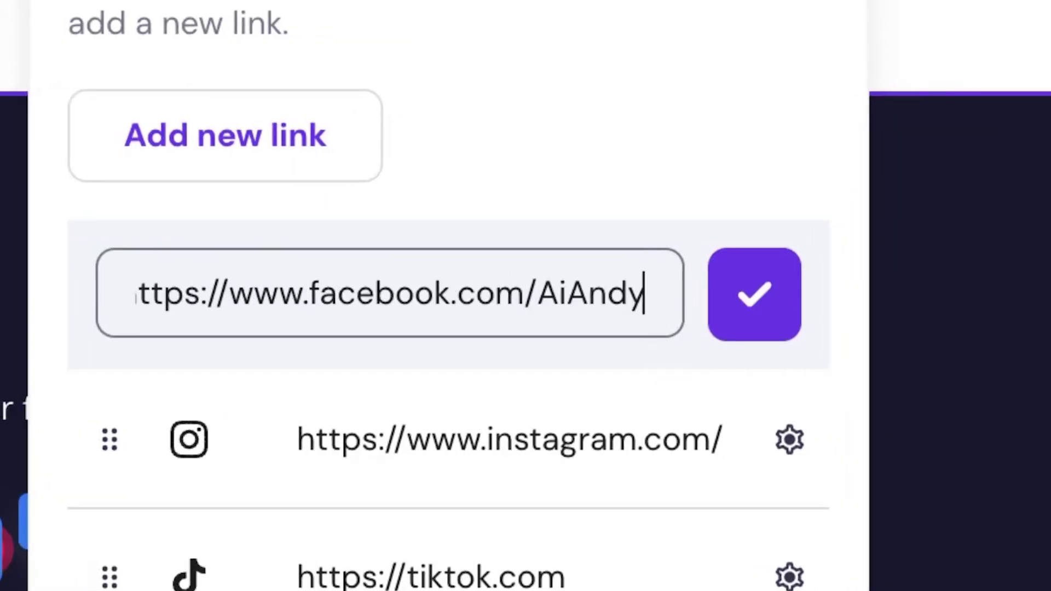
{"action": "left_click", "coordinate": [754, 294]}
{"action": "left_click", "coordinate": [698, 443]}
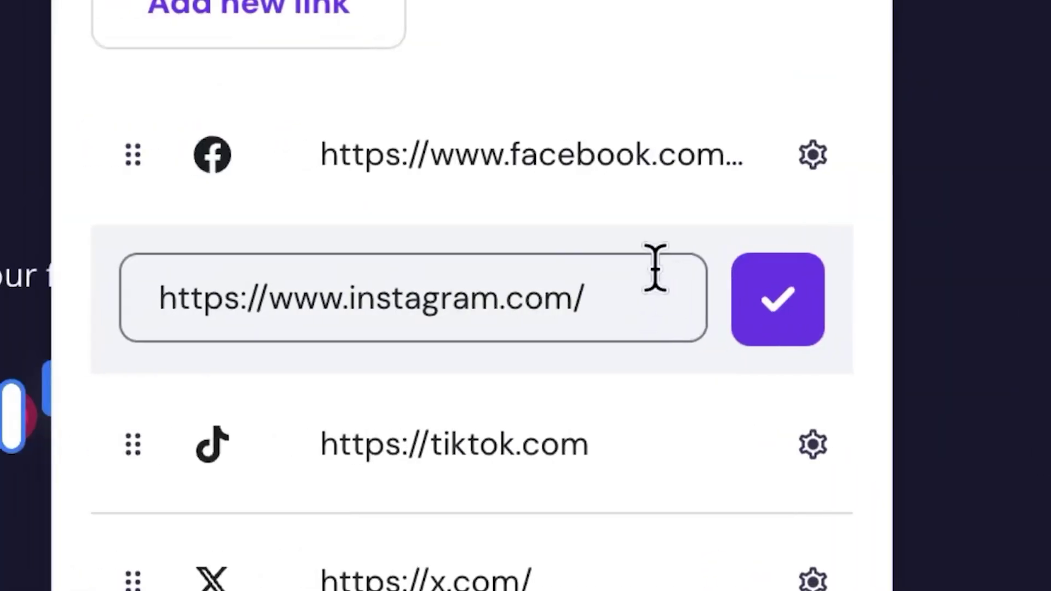
{"action": "type", "text": "Andyfitness"}
{"action": "left_click", "coordinate": [686, 425]}
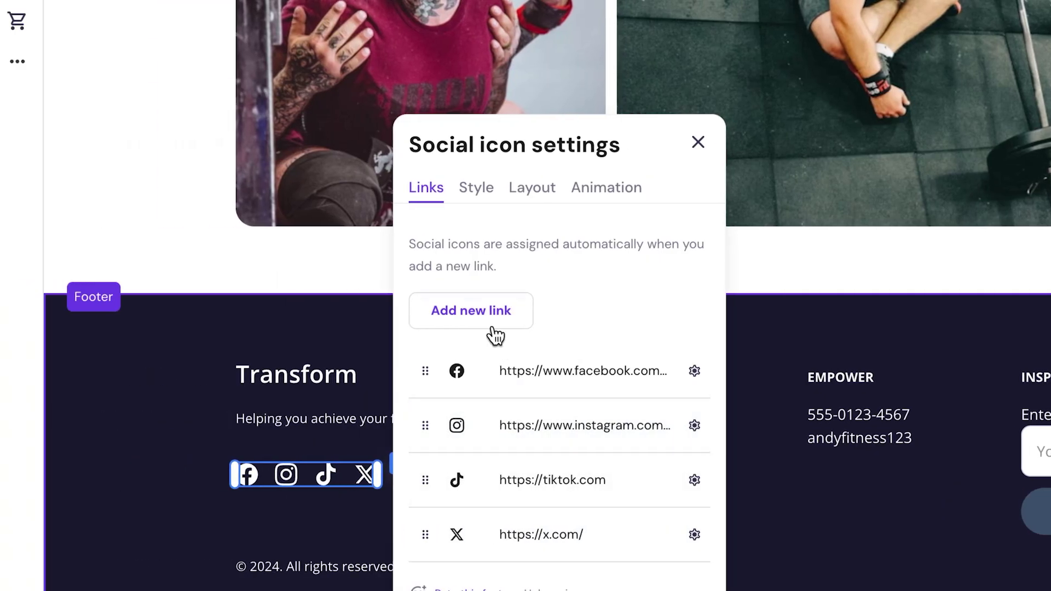
{"action": "left_click", "coordinate": [473, 324]}
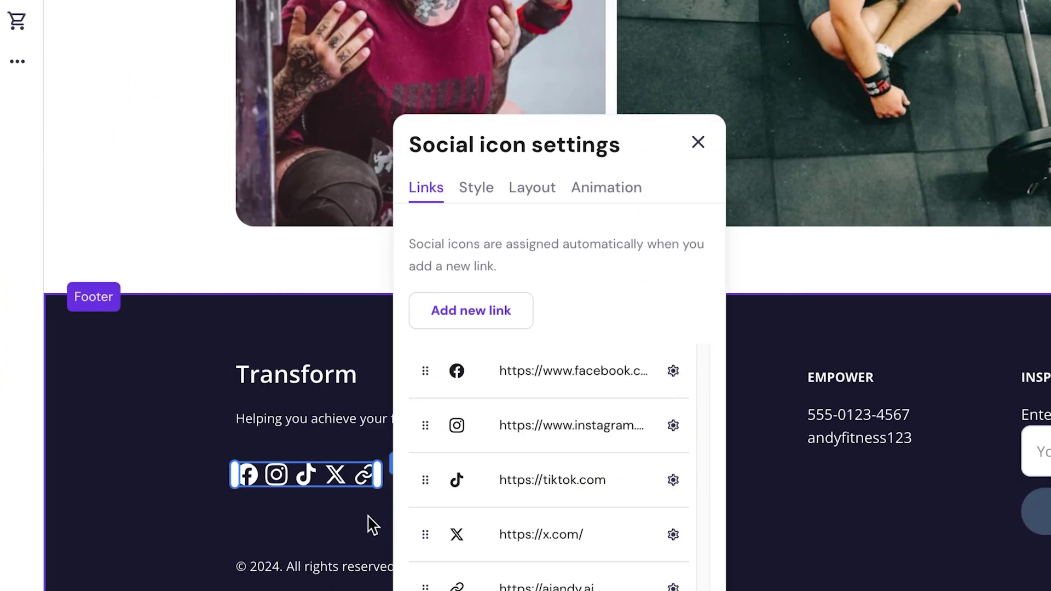
{"action": "left_click", "coordinate": [368, 517]}
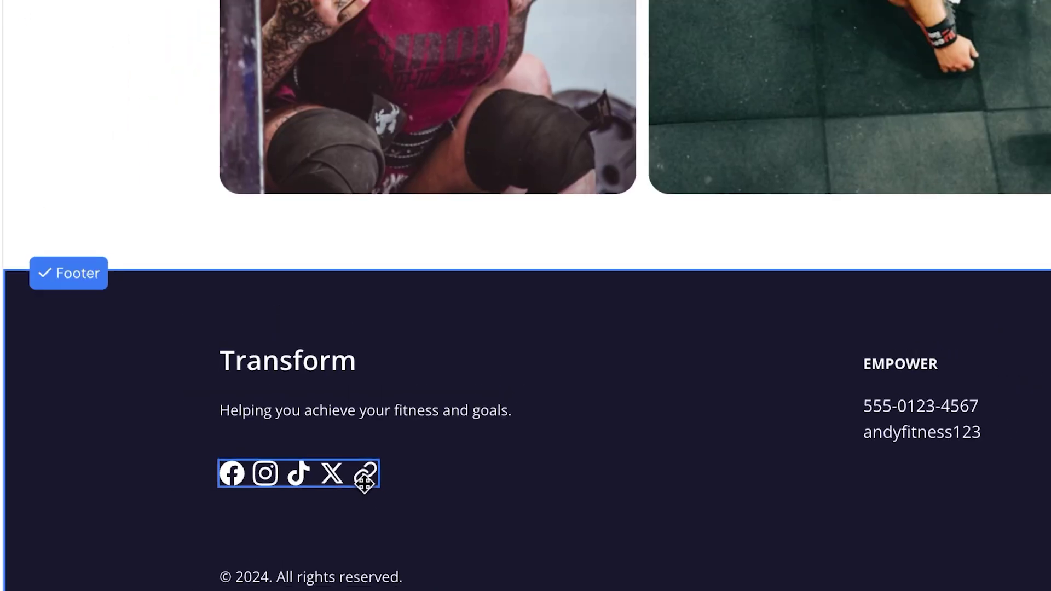
{"action": "left_click", "coordinate": [364, 476]}
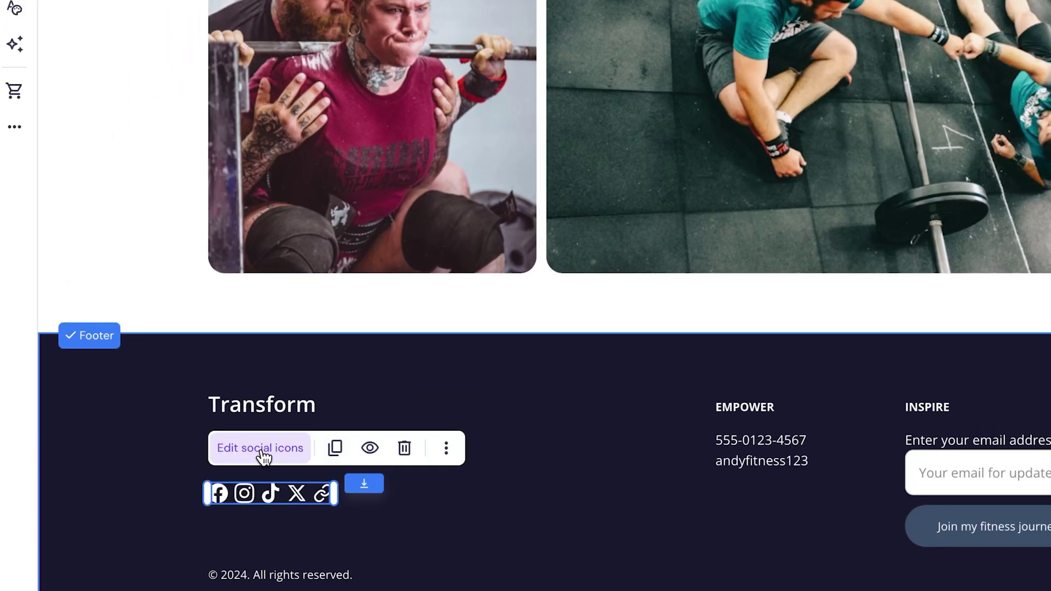
Widen the social icons box to show every icon and set the icons to Normal size.
{"action": "left_click", "coordinate": [261, 449]}
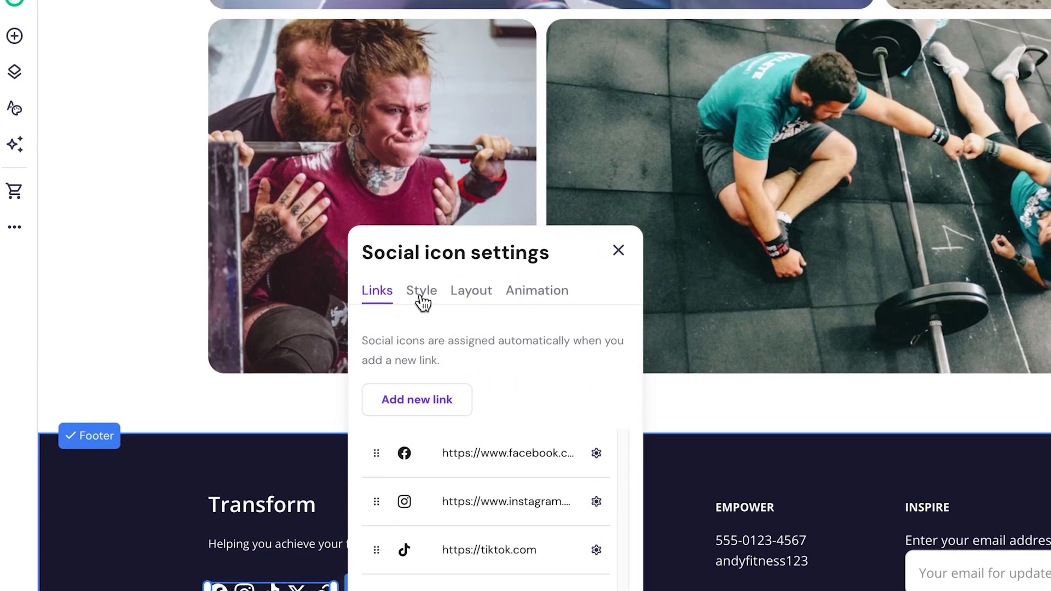
{"action": "left_click", "coordinate": [422, 291]}
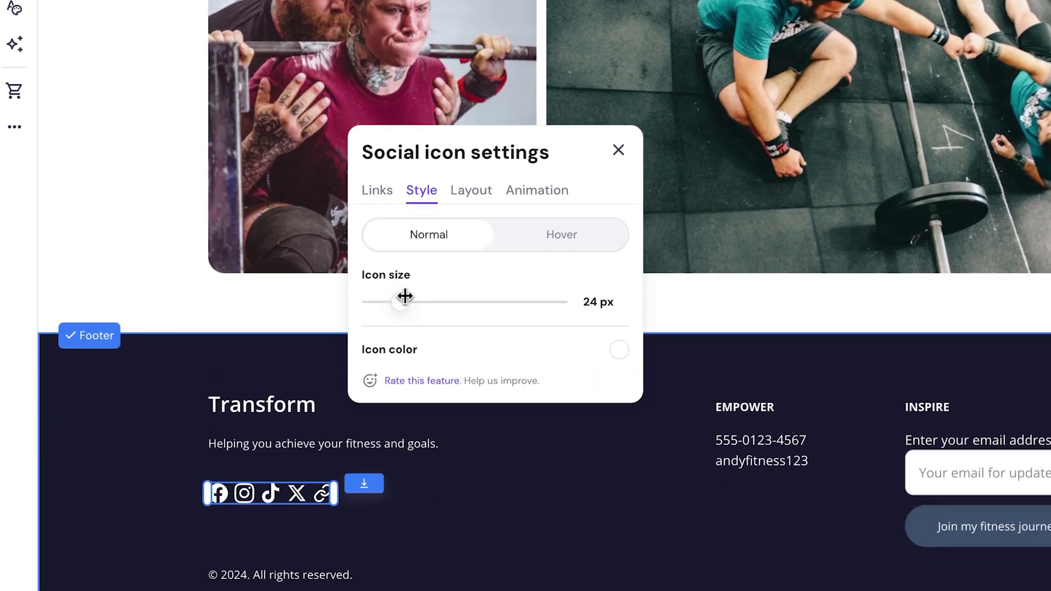
{"action": "mouse_move", "coordinate": [414, 306]}
{"action": "left_mouse_down"}
{"action": "mouse_move", "coordinate": [462, 304]}
{"action": "mouse_move", "coordinate": [437, 303]}
{"action": "left_mouse_up"}
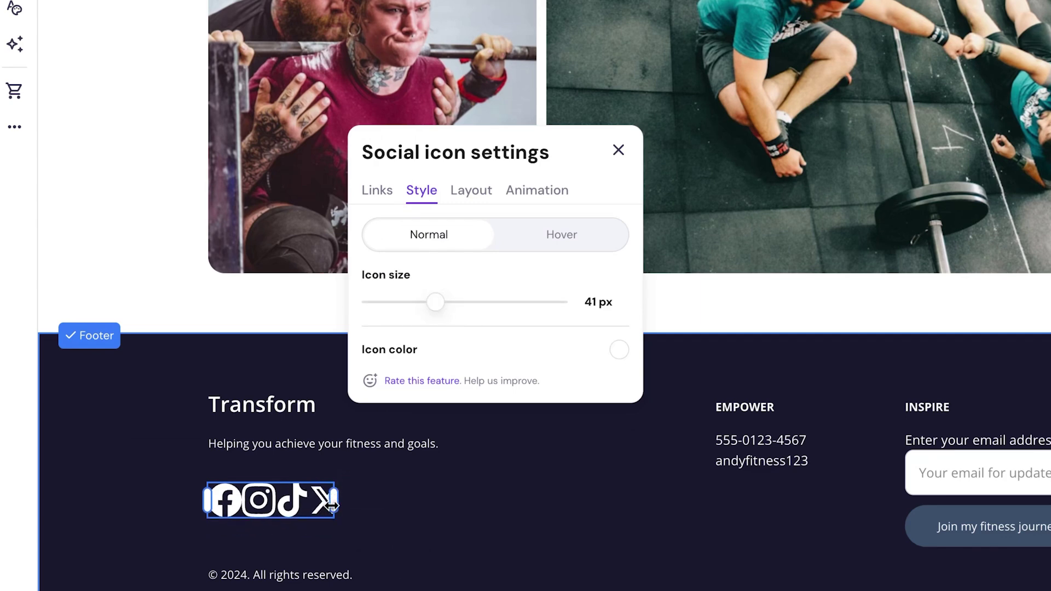
{"action": "left_click_drag", "start_coordinate": [332, 504], "coordinate": [446, 503]}
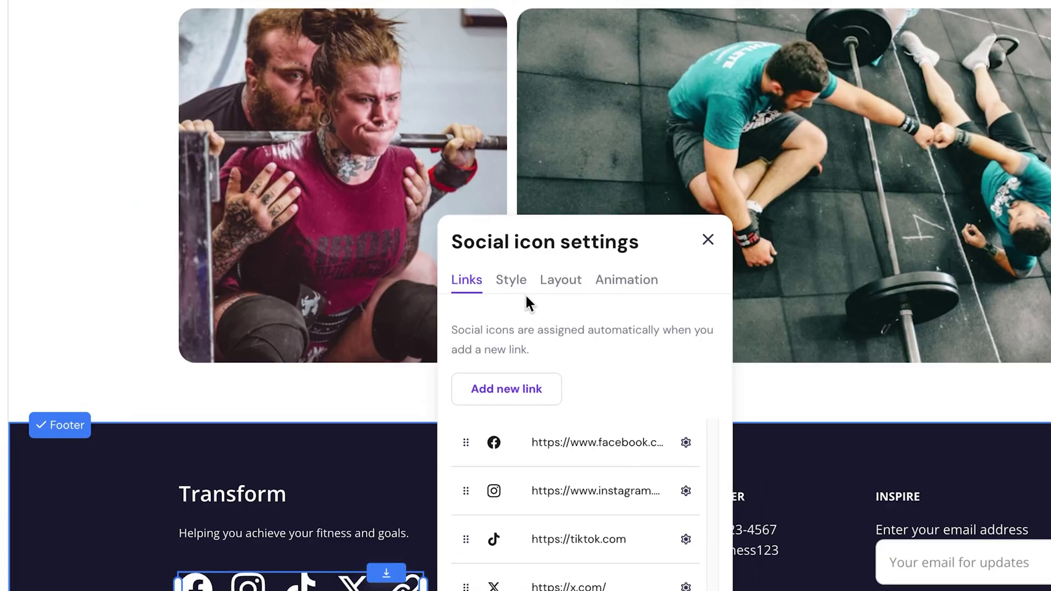
{"action": "left_click", "coordinate": [433, 190]}
{"action": "left_click", "coordinate": [527, 303]}
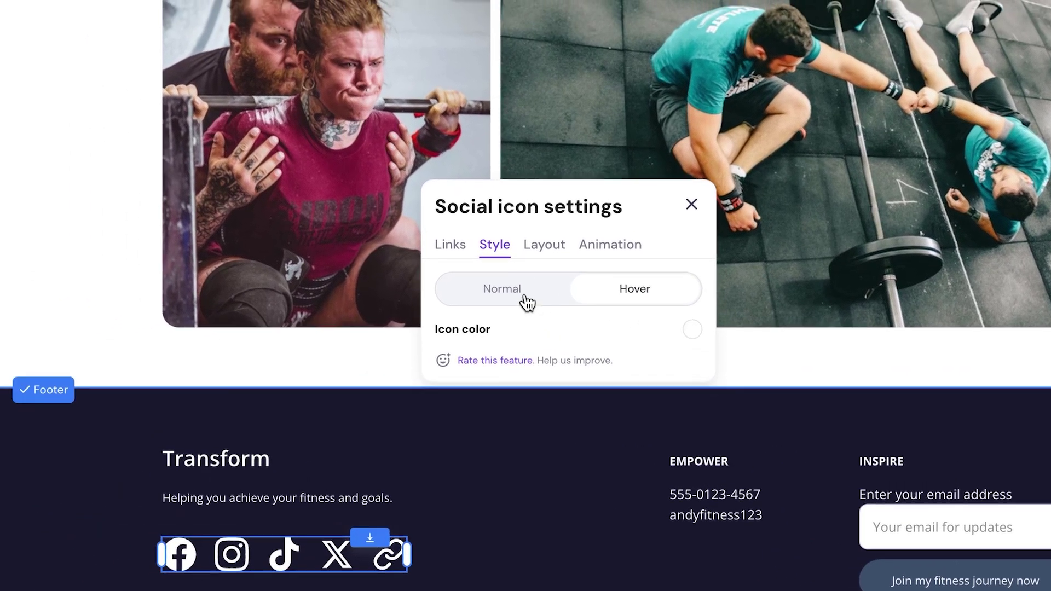
{"action": "left_click", "coordinate": [526, 304]}
Choose the narrower icon spacing, view the Animation options, and close the settings.
{"action": "left_click", "coordinate": [548, 246]}
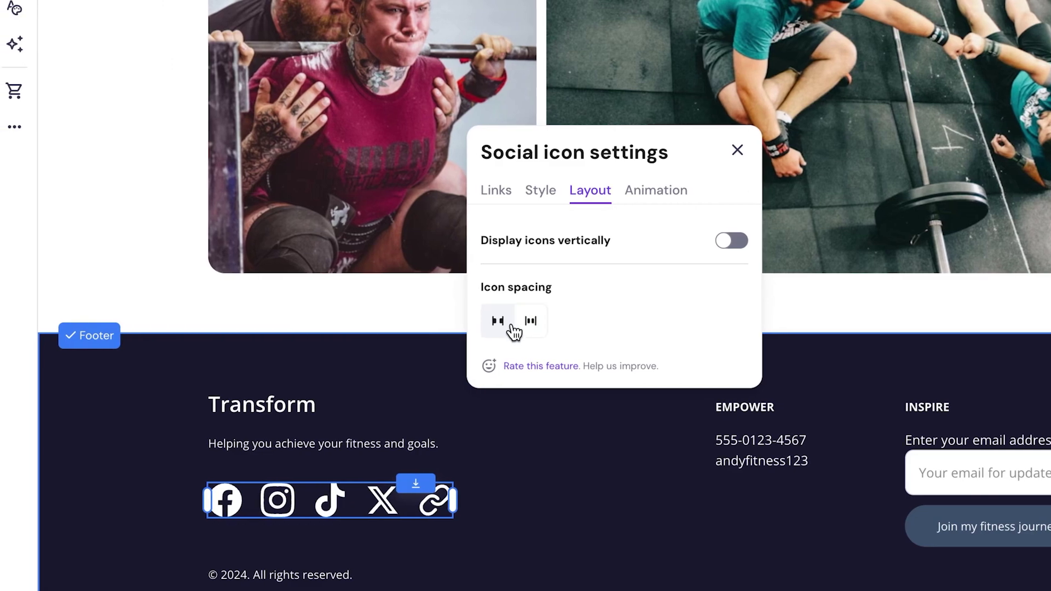
{"action": "left_click", "coordinate": [513, 330]}
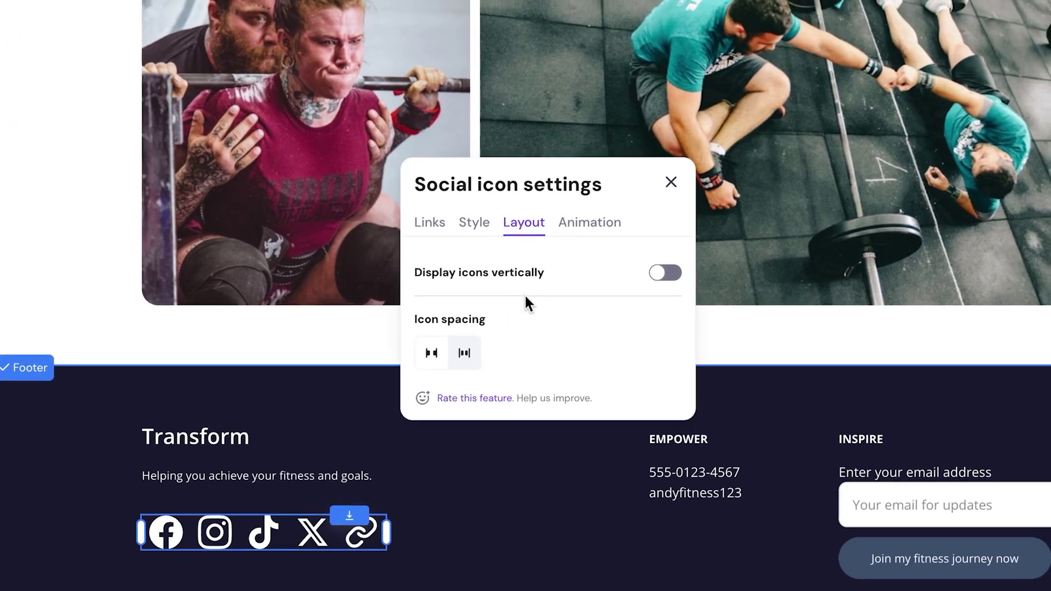
{"action": "left_click", "coordinate": [655, 190]}
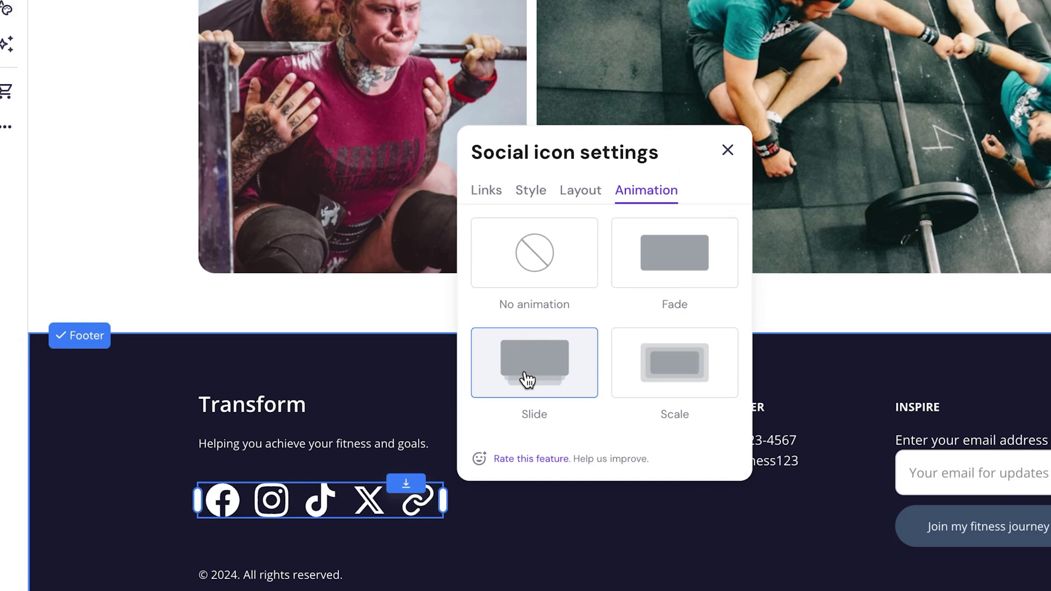
{"action": "key", "text": "Escape"}
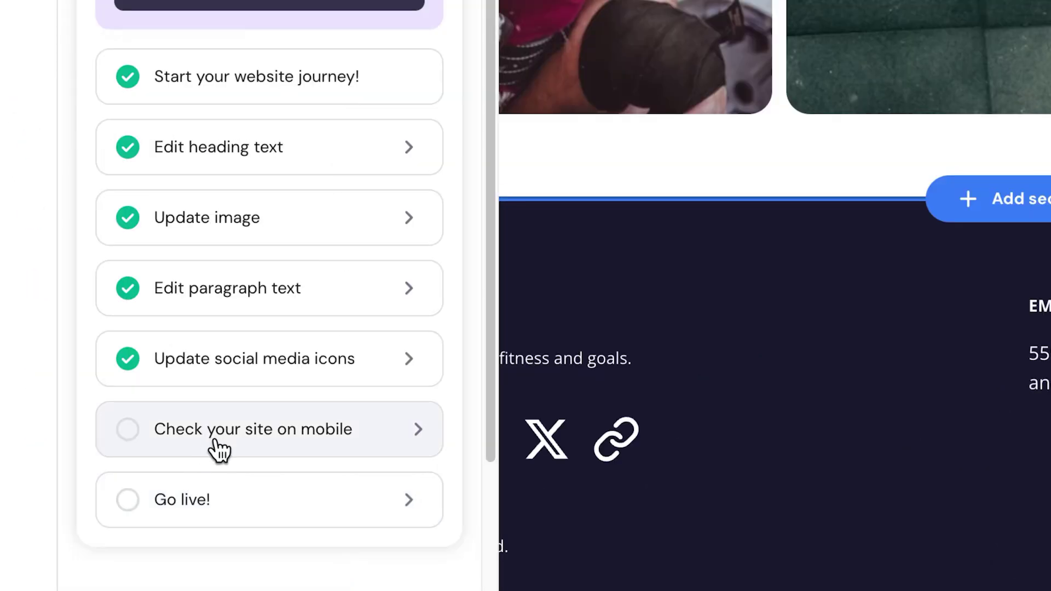
Start 'Check your site on mobile', dismiss the spotlight, and toggle to mobile view.
{"action": "left_click", "coordinate": [216, 439]}
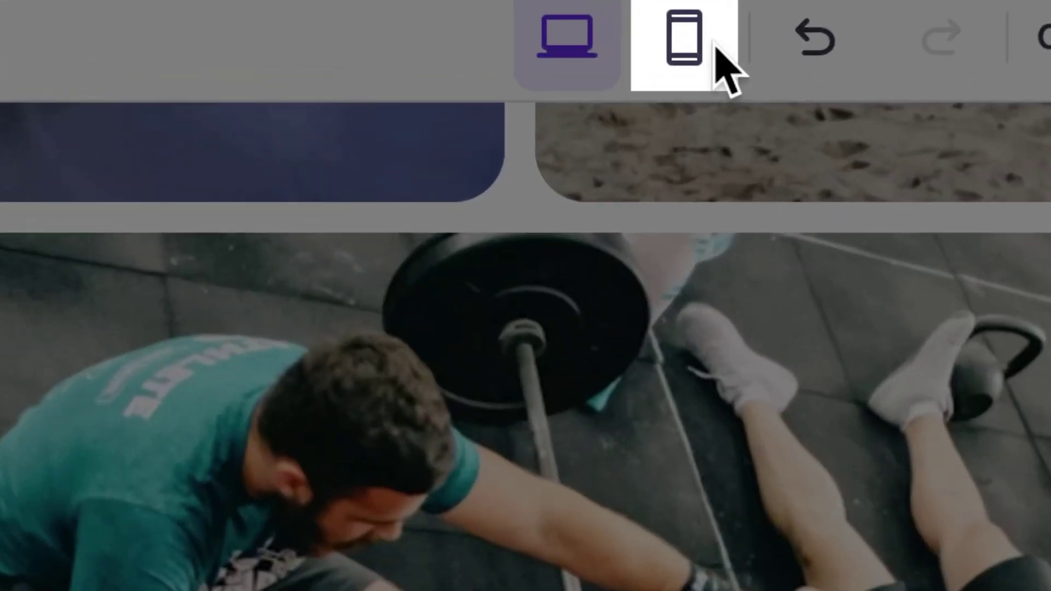
{"action": "left_click", "coordinate": [716, 46]}
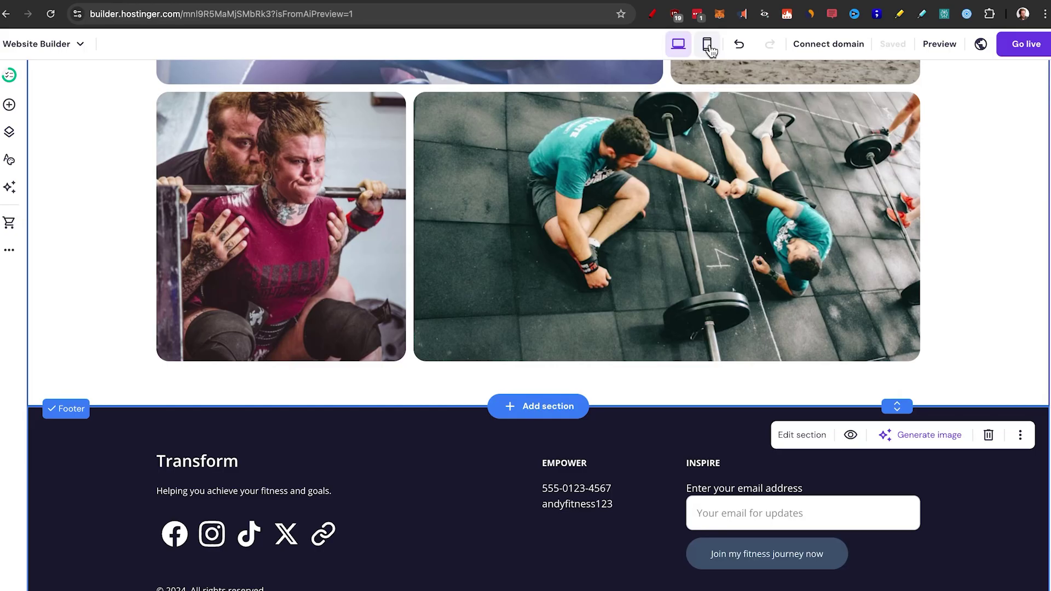
{"action": "left_click", "coordinate": [707, 47]}
{"action": "scroll", "coordinate": [561, 387], "scroll_direction": "up", "scroll_amount": 2}
{"action": "scroll", "coordinate": [561, 387], "scroll_direction": "up", "scroll_amount": 5}
{"action": "scroll", "coordinate": [561, 387], "scroll_direction": "up", "scroll_amount": 3}
{"action": "scroll", "coordinate": [560, 387], "scroll_direction": "up", "scroll_amount": 5}
{"action": "scroll", "coordinate": [561, 386], "scroll_direction": "up", "scroll_amount": 6}
{"action": "scroll", "coordinate": [562, 390], "scroll_direction": "up", "scroll_amount": 5}
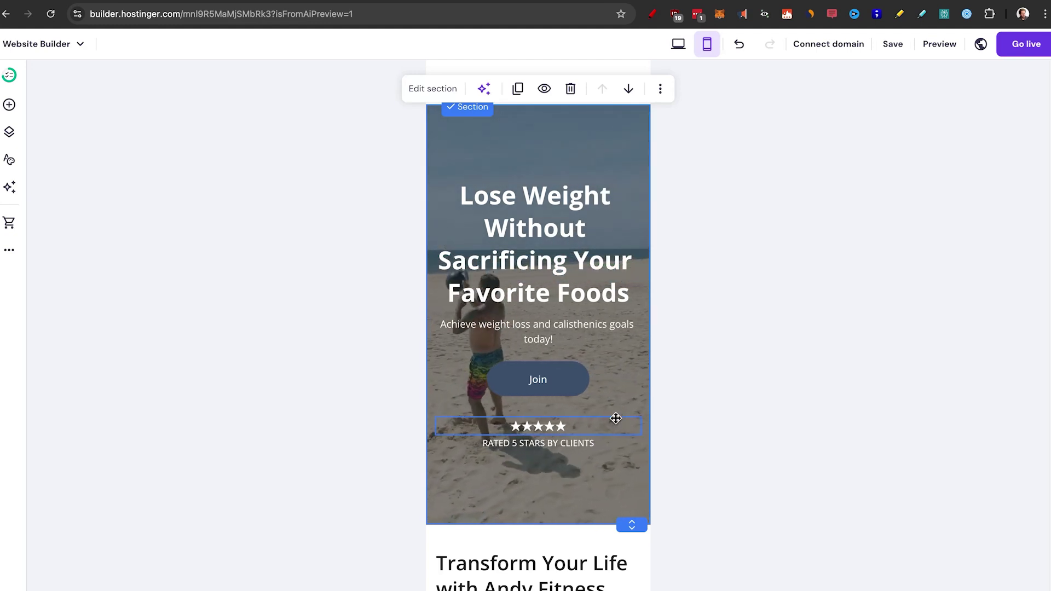
{"action": "scroll", "coordinate": [616, 419], "scroll_direction": "down", "scroll_amount": 2}
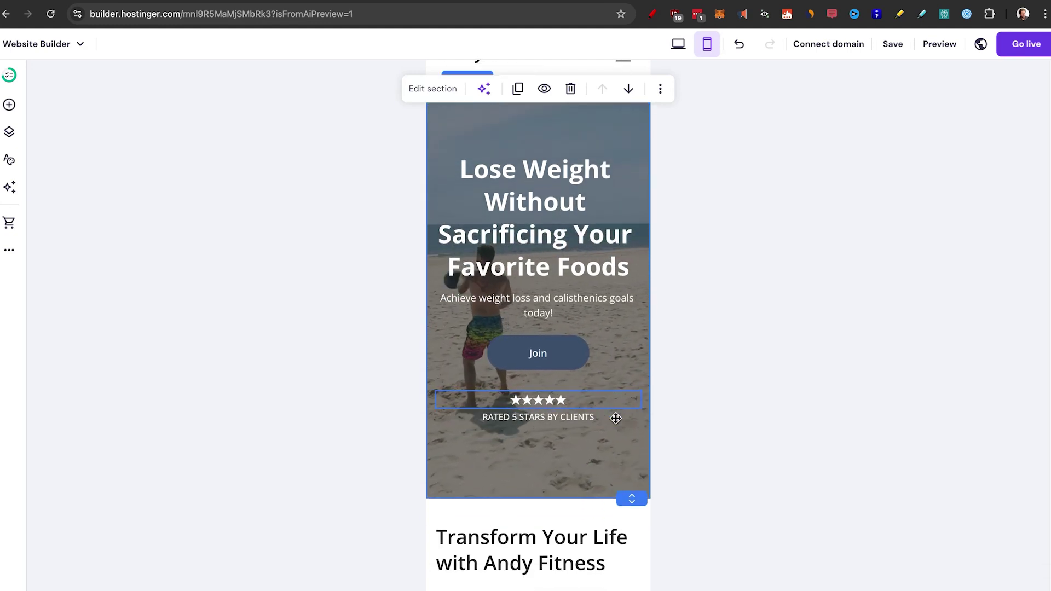
{"action": "scroll", "coordinate": [616, 419], "scroll_direction": "down", "scroll_amount": 1}
{"action": "scroll", "coordinate": [616, 419], "scroll_direction": "down", "scroll_amount": 1}
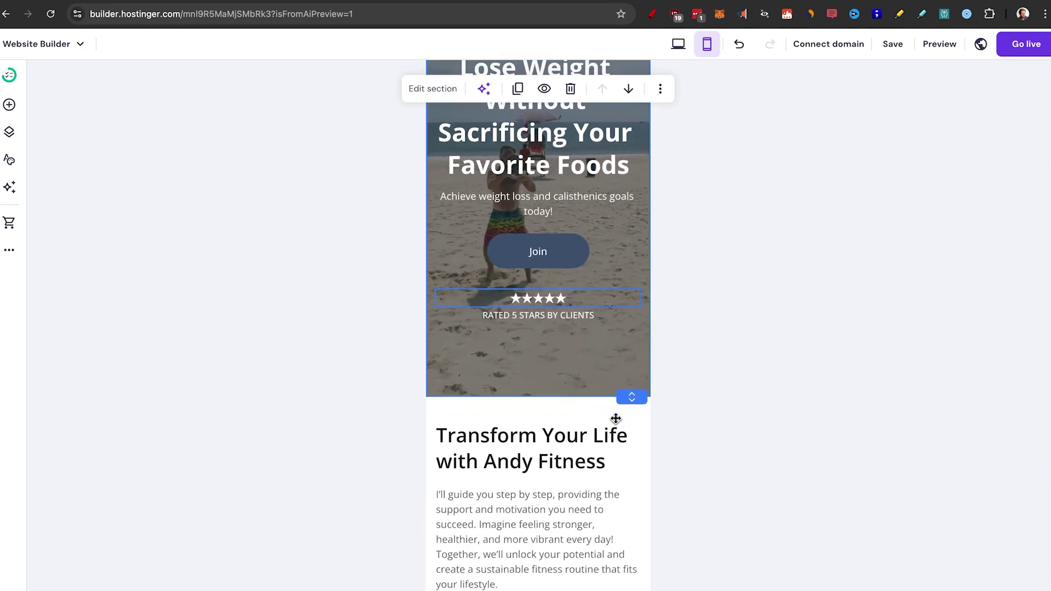
{"action": "scroll", "coordinate": [616, 419], "scroll_direction": "down", "scroll_amount": 1}
{"action": "scroll", "coordinate": [615, 418], "scroll_direction": "down", "scroll_amount": 1}
{"action": "scroll", "coordinate": [615, 418], "scroll_direction": "down", "scroll_amount": 1}
{"action": "scroll", "coordinate": [616, 418], "scroll_direction": "down", "scroll_amount": 1}
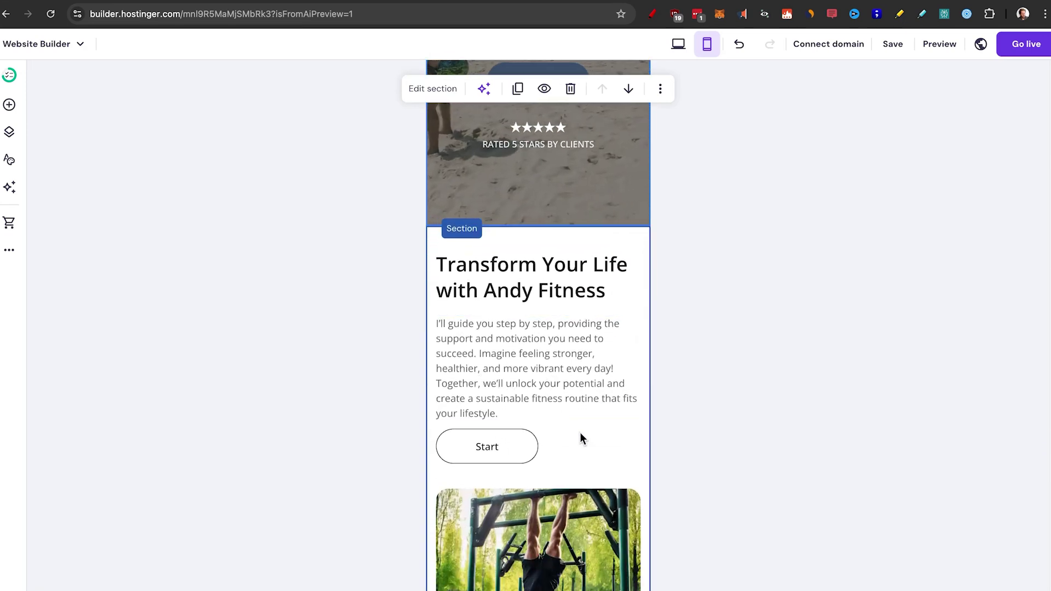
{"action": "scroll", "coordinate": [585, 441], "scroll_direction": "down", "scroll_amount": 1}
{"action": "scroll", "coordinate": [585, 448], "scroll_direction": "down", "scroll_amount": 2}
{"action": "scroll", "coordinate": [586, 443], "scroll_direction": "down", "scroll_amount": 5}
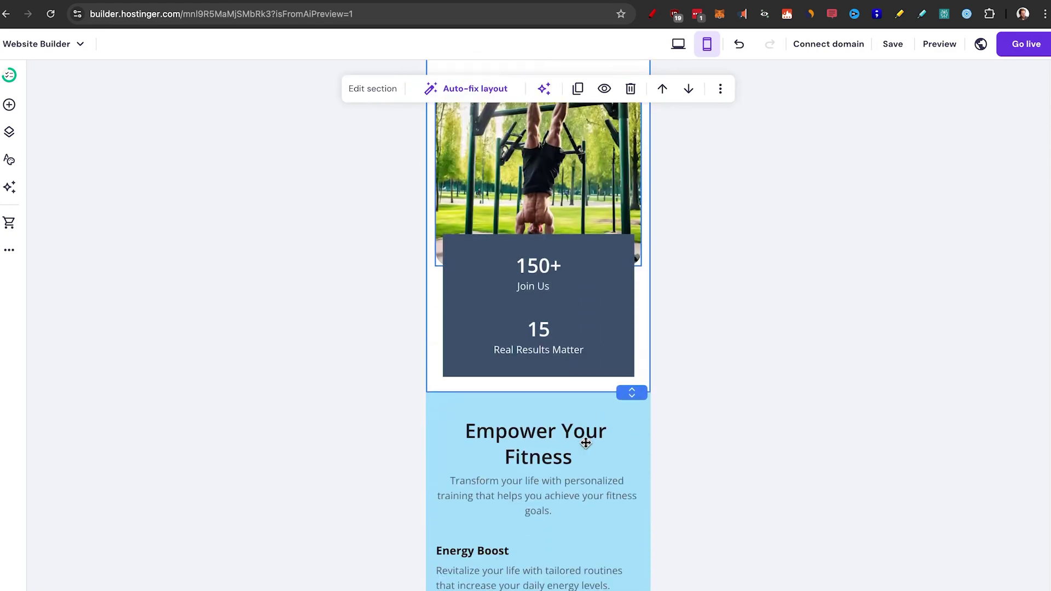
{"action": "scroll", "coordinate": [585, 436], "scroll_direction": "up", "scroll_amount": 1}
Try moving the pull-up photo, then drag the footer social icons wider to fit all five.
{"action": "left_click", "coordinate": [581, 228]}
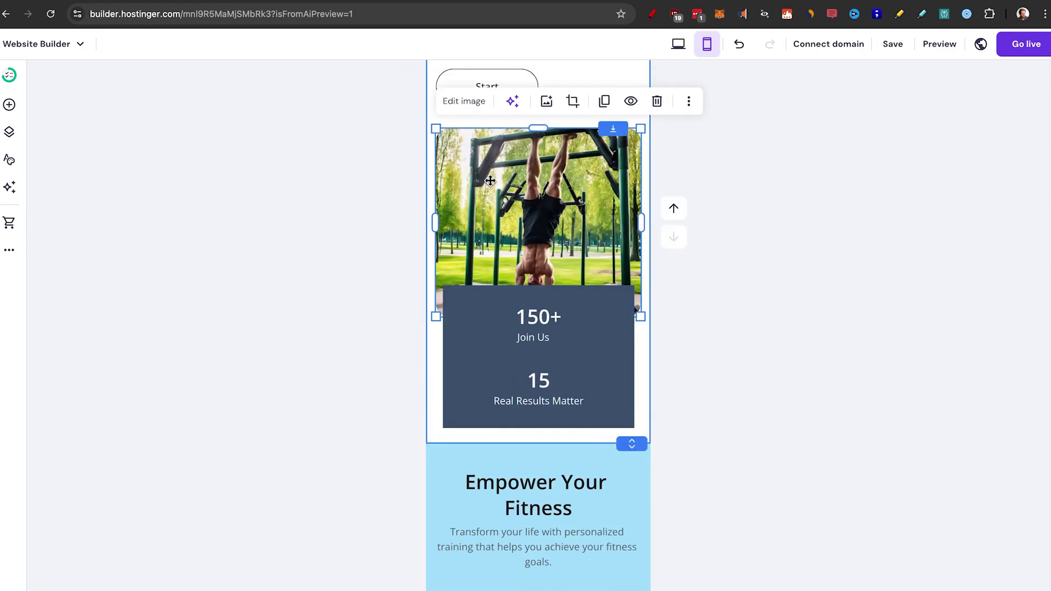
{"action": "mouse_move", "coordinate": [567, 289]}
{"action": "left_mouse_down"}
{"action": "mouse_move", "coordinate": [562, 274]}
{"action": "mouse_move", "coordinate": [567, 531]}
{"action": "left_mouse_up"}
{"action": "scroll", "coordinate": [567, 530], "scroll_direction": "down", "scroll_amount": 5}
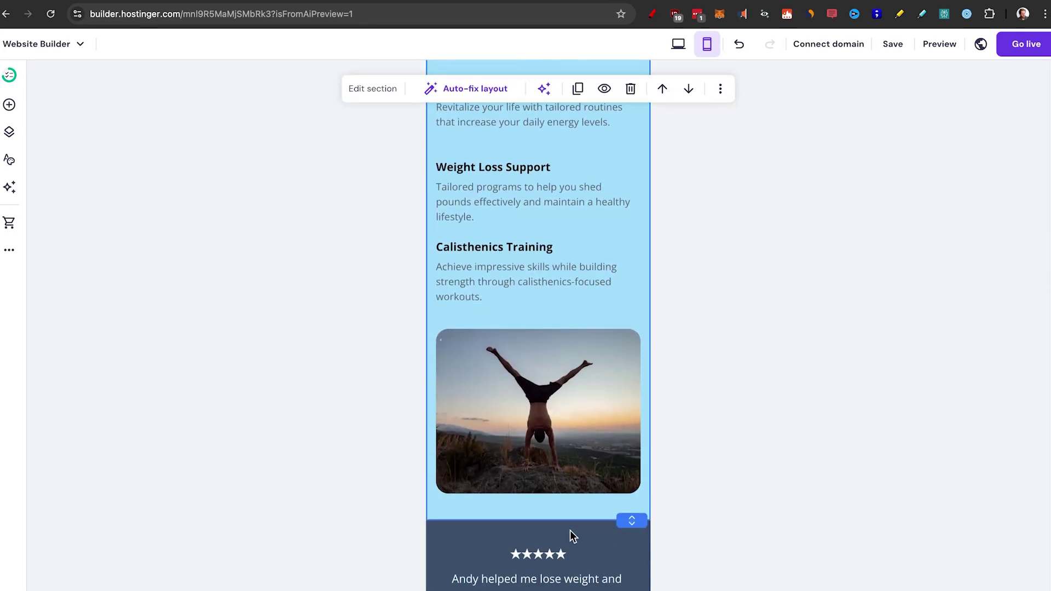
{"action": "scroll", "coordinate": [573, 536], "scroll_direction": "down", "scroll_amount": 5}
{"action": "scroll", "coordinate": [573, 535], "scroll_direction": "down", "scroll_amount": 1}
{"action": "scroll", "coordinate": [572, 536], "scroll_direction": "down", "scroll_amount": 5}
{"action": "scroll", "coordinate": [570, 532], "scroll_direction": "down", "scroll_amount": 2}
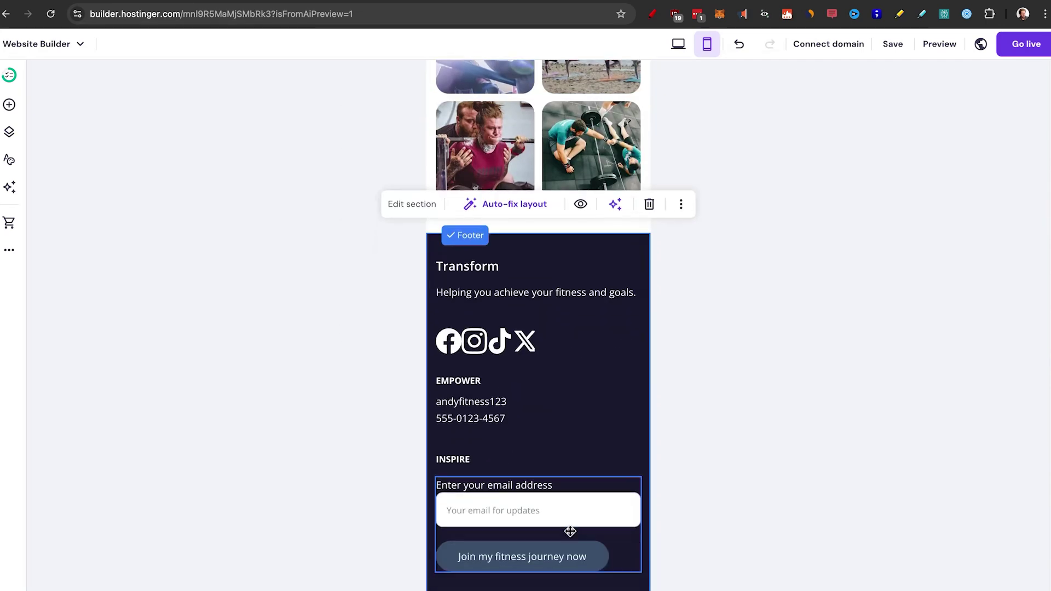
{"action": "scroll", "coordinate": [570, 531], "scroll_direction": "up", "scroll_amount": 1}
{"action": "left_click", "coordinate": [493, 367]}
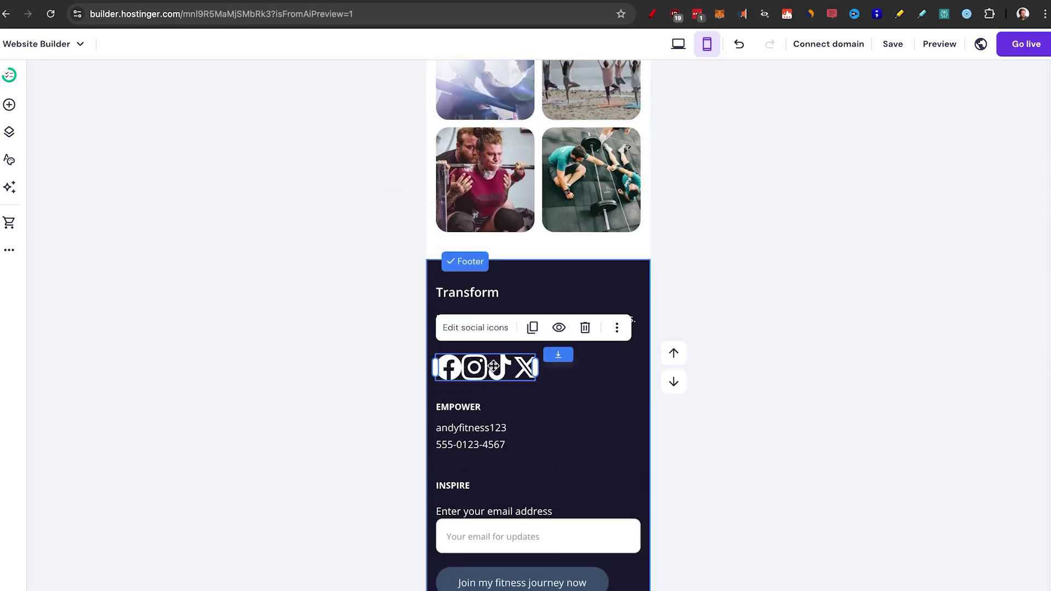
{"action": "left_click_drag", "start_coordinate": [534, 369], "coordinate": [598, 370]}
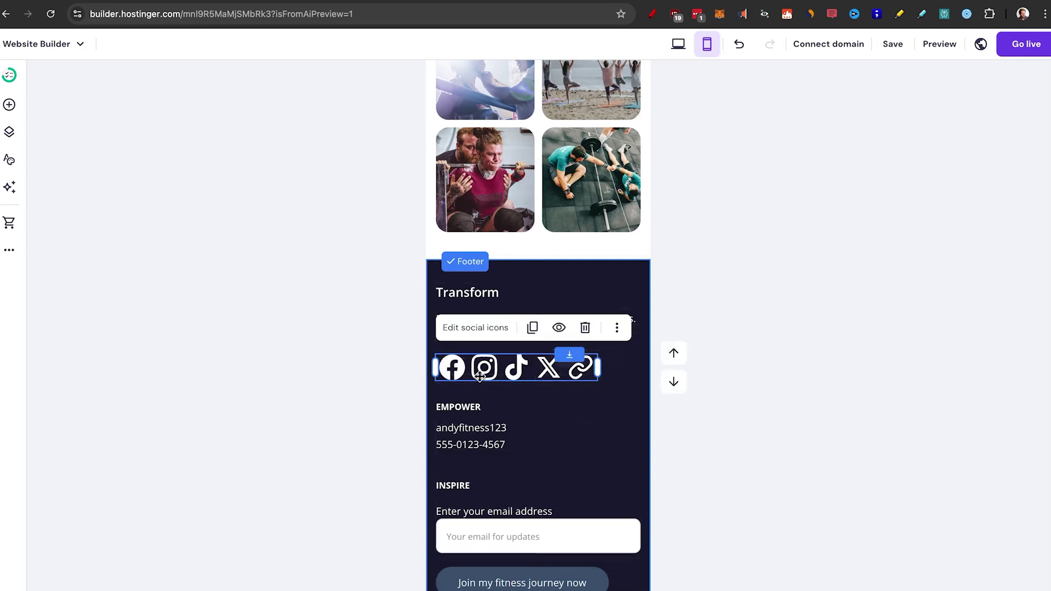
{"action": "scroll", "coordinate": [572, 430], "scroll_direction": "up", "scroll_amount": 3}
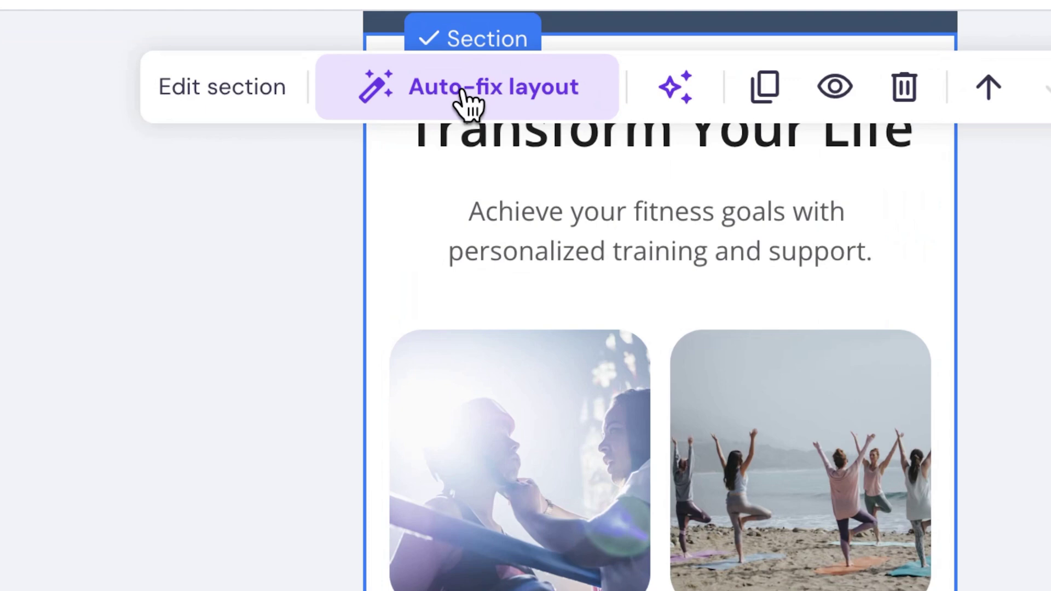
Apply and undo Auto-fix layout, then return to desktop view.
{"action": "left_click", "coordinate": [465, 92]}
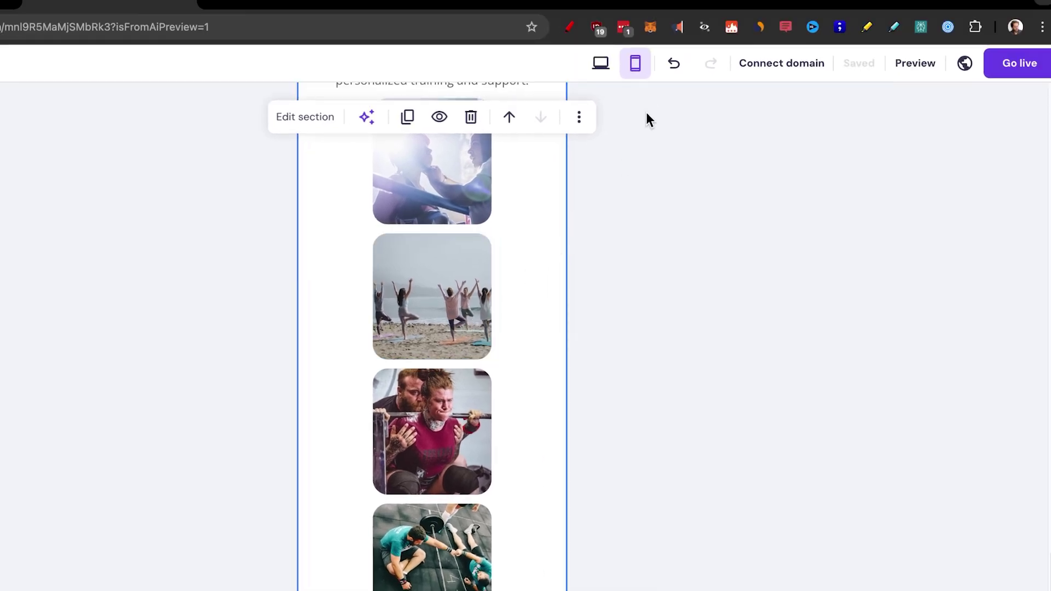
{"action": "left_click", "coordinate": [673, 71]}
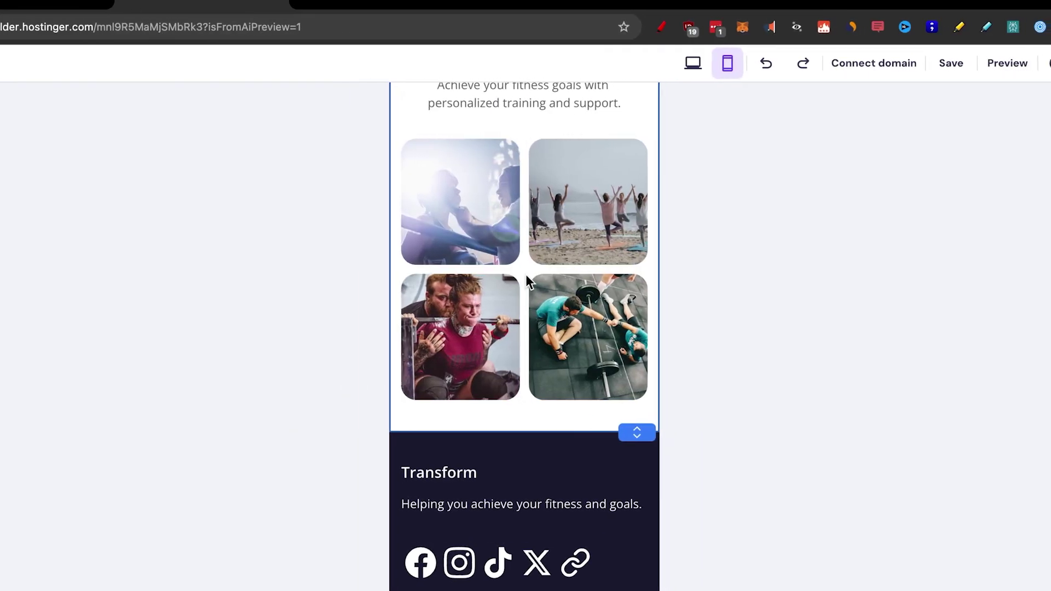
{"action": "left_click", "coordinate": [678, 43]}
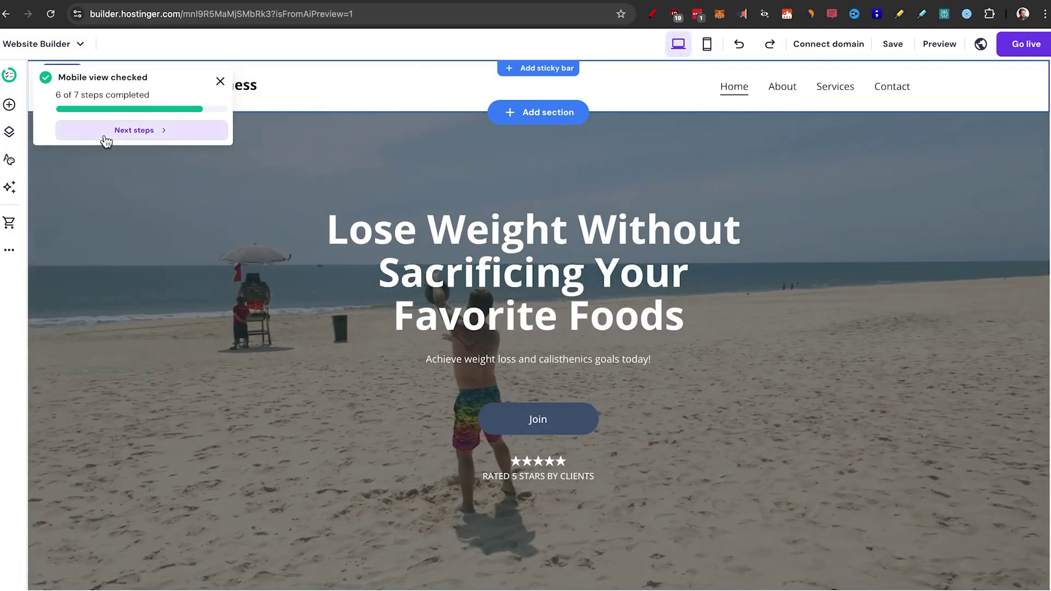
Take the Andy Fitness site live and choose Connect domain in the congrats dialog.
{"action": "left_click", "coordinate": [103, 131]}
{"action": "scroll", "coordinate": [135, 471], "scroll_direction": "down", "scroll_amount": 3}
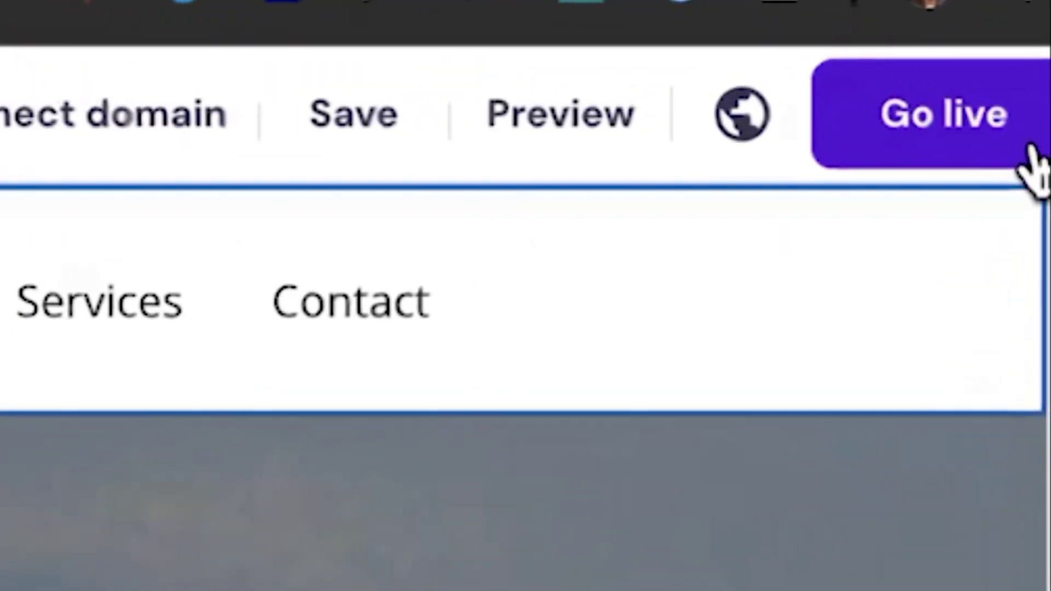
{"action": "left_click", "coordinate": [1036, 119]}
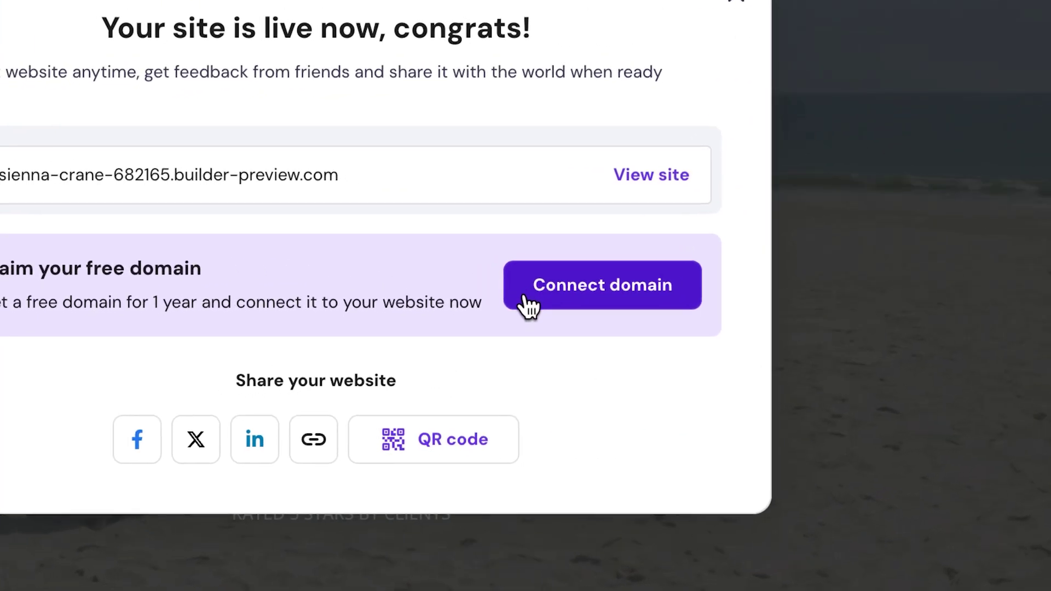
{"action": "left_click", "coordinate": [529, 304]}
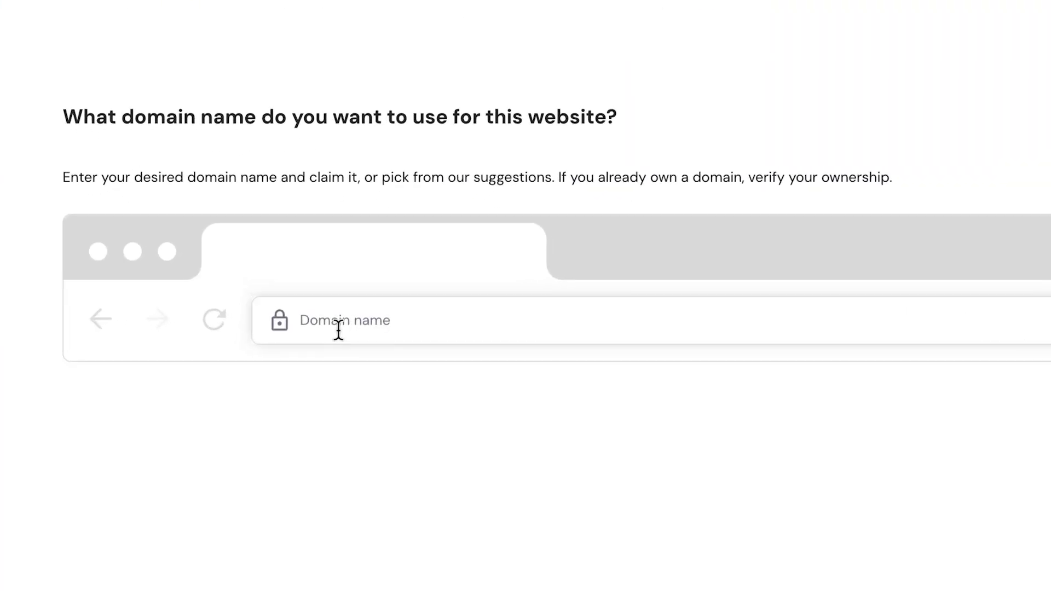
Choose the free andyhafellfitness.com domain, since andyfitness.com is registered elsewhere.
{"action": "left_click", "coordinate": [338, 329]}
{"action": "type", "text": "andyfitness.com"}
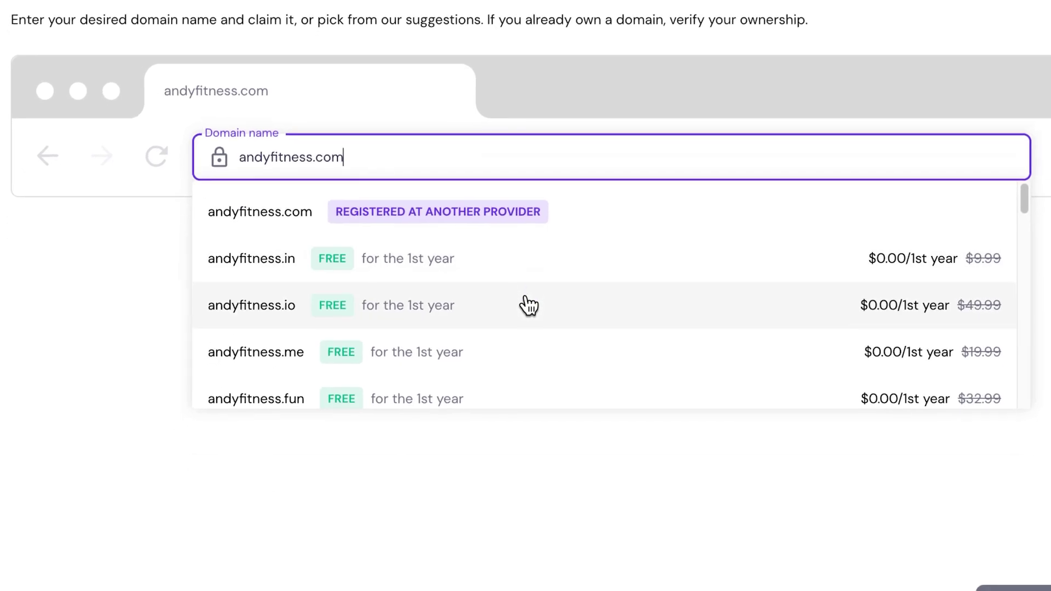
{"action": "scroll", "coordinate": [528, 305], "scroll_direction": "down", "scroll_amount": 3}
{"action": "scroll", "coordinate": [528, 306], "scroll_direction": "down", "scroll_amount": 1}
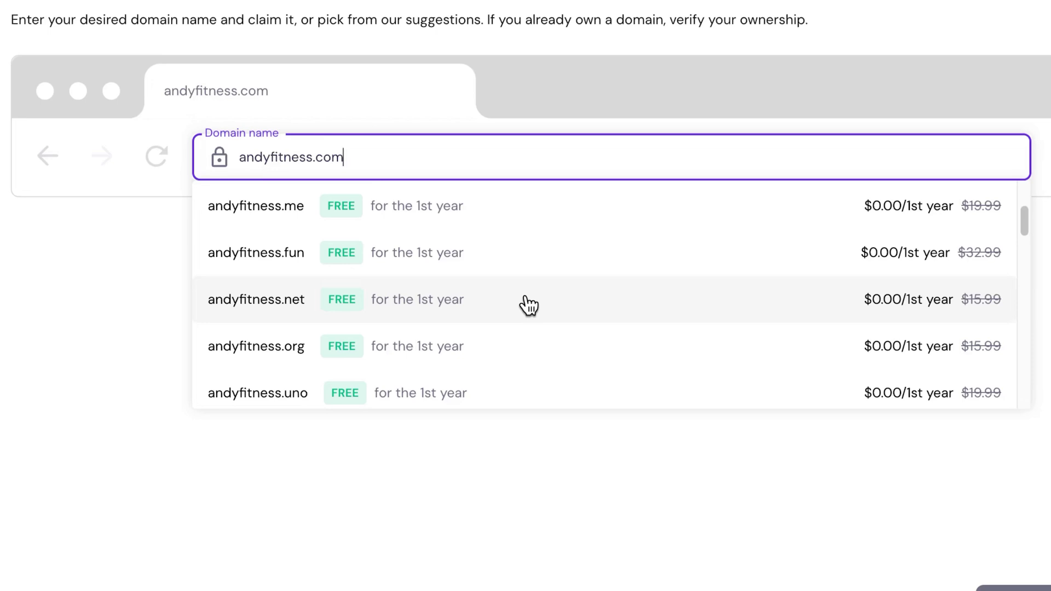
{"action": "scroll", "coordinate": [528, 305], "scroll_direction": "up", "scroll_amount": 3}
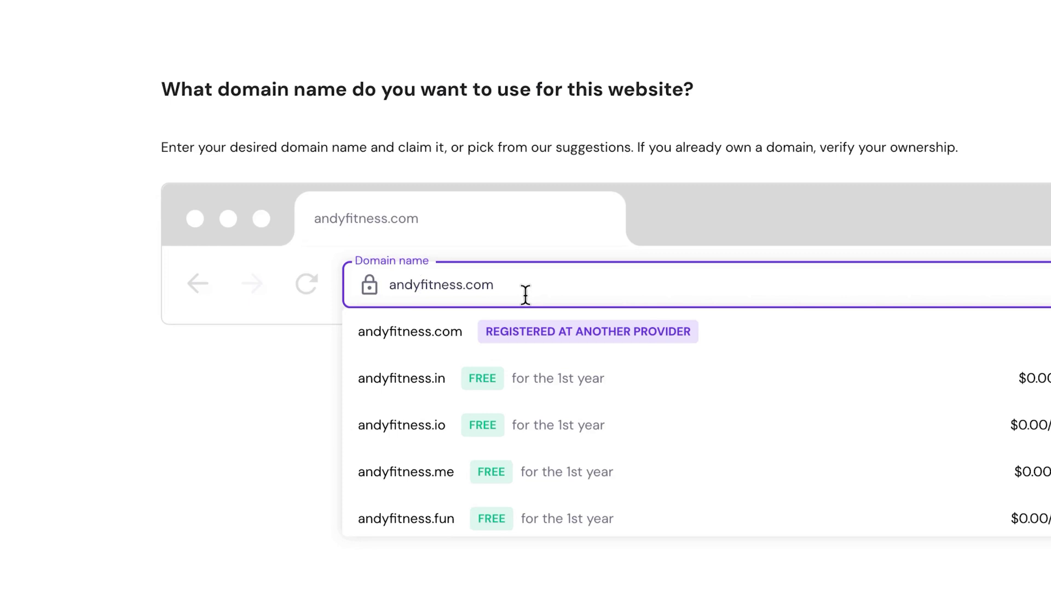
{"action": "type", "text": "hafell"}
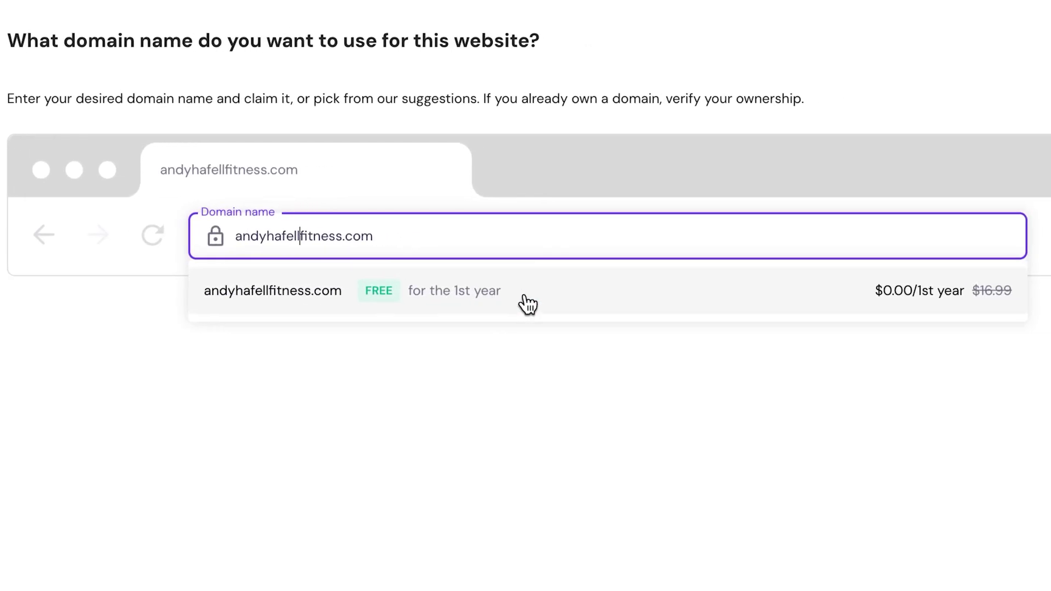
{"action": "left_click", "coordinate": [527, 304]}
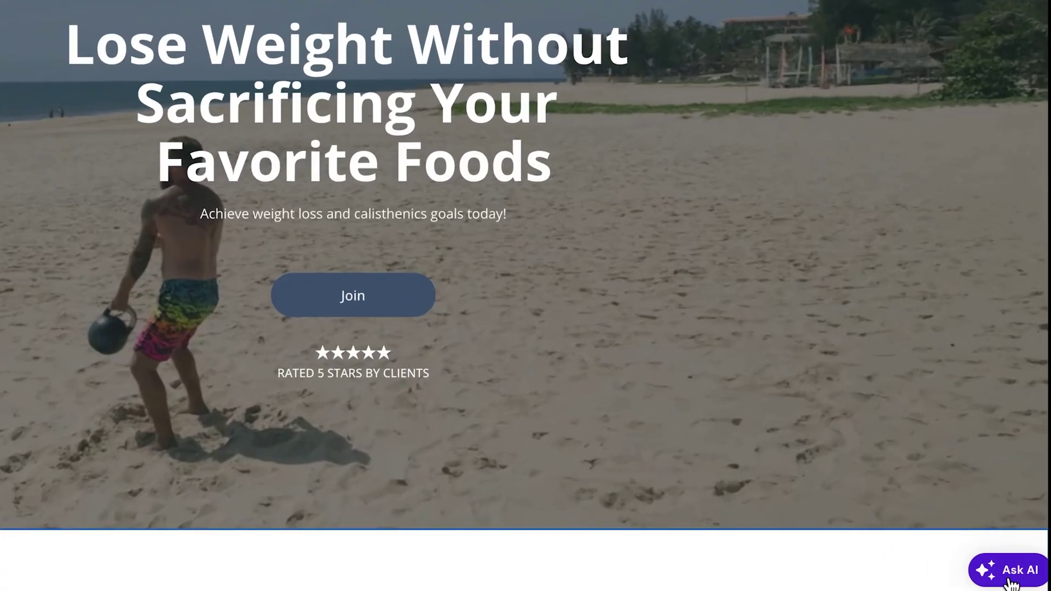
Bring up the AI assistant chat and its full list of AI tools.
{"action": "left_click", "coordinate": [1010, 581]}
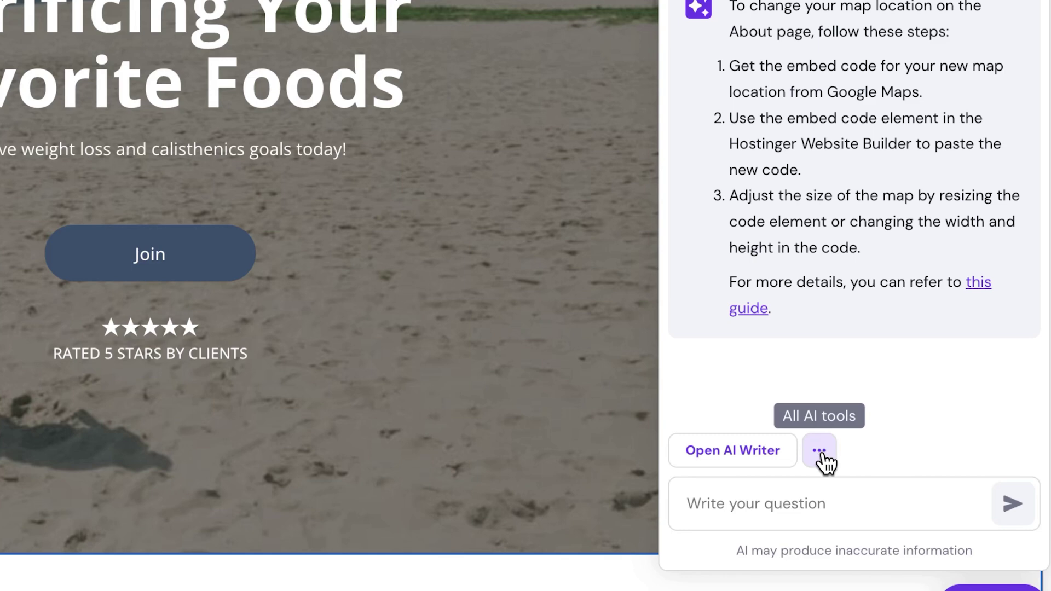
{"action": "left_click", "coordinate": [819, 451]}
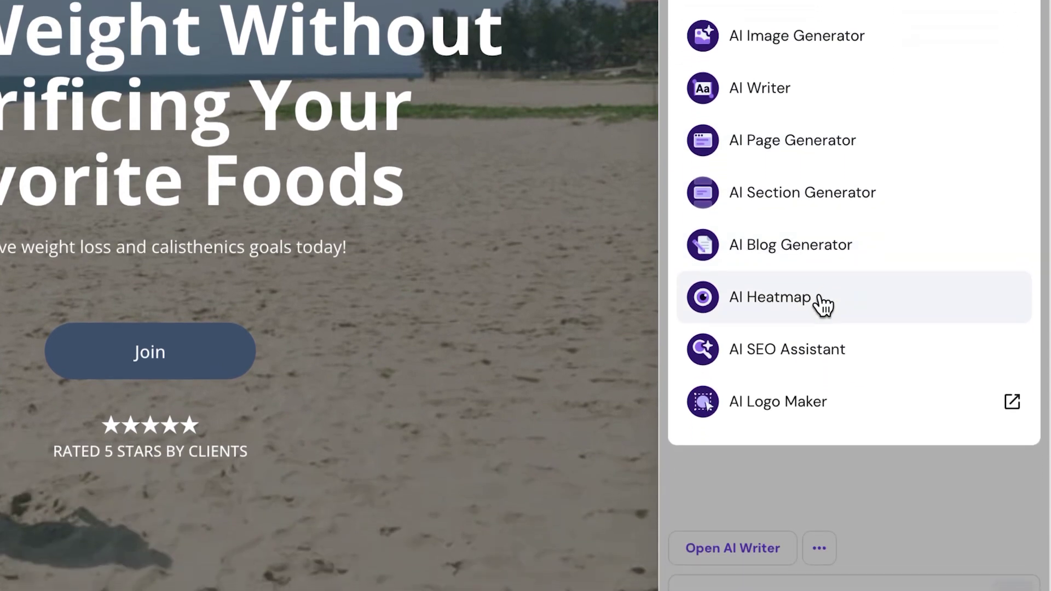
Generate an AI attention heatmap of the Andy Fitness homepage.
{"action": "left_click", "coordinate": [821, 298]}
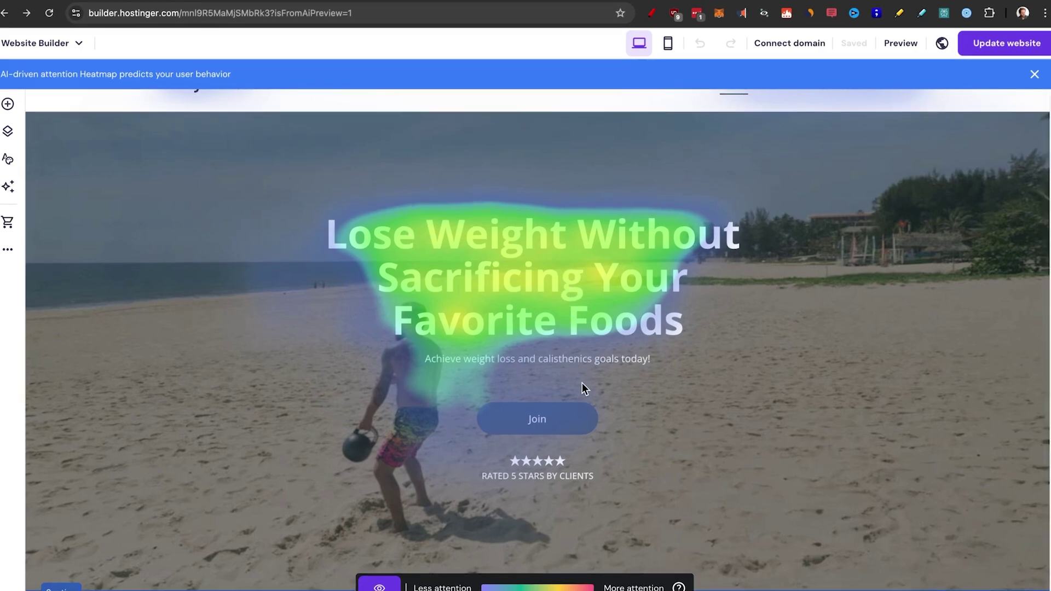
{"action": "scroll", "coordinate": [583, 383], "scroll_direction": "down", "scroll_amount": 3}
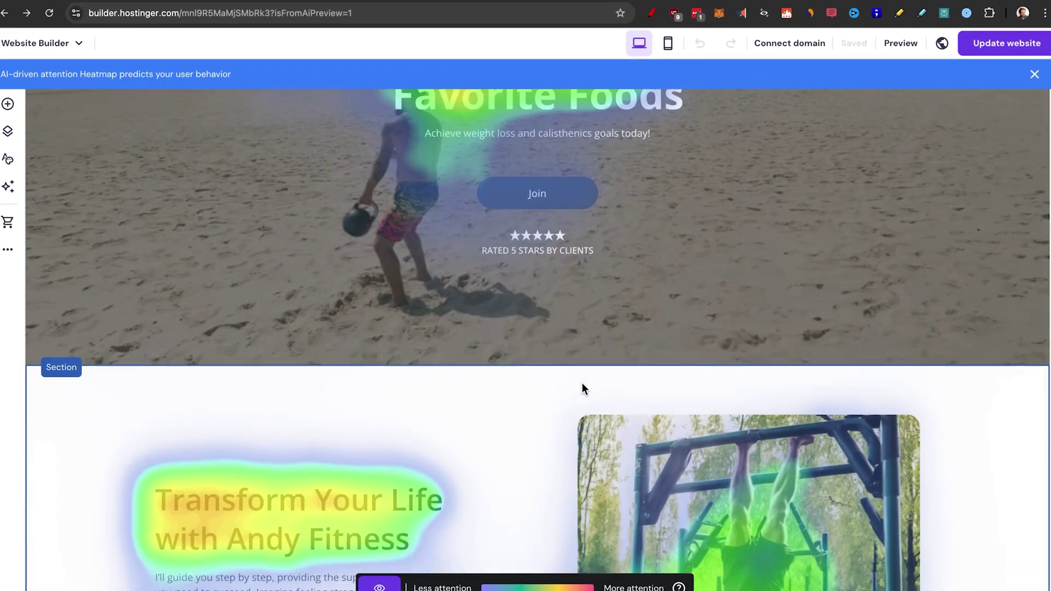
{"action": "scroll", "coordinate": [583, 383], "scroll_direction": "down", "scroll_amount": 1}
{"action": "scroll", "coordinate": [582, 383], "scroll_direction": "down", "scroll_amount": 1}
{"action": "scroll", "coordinate": [582, 382], "scroll_direction": "down", "scroll_amount": 1}
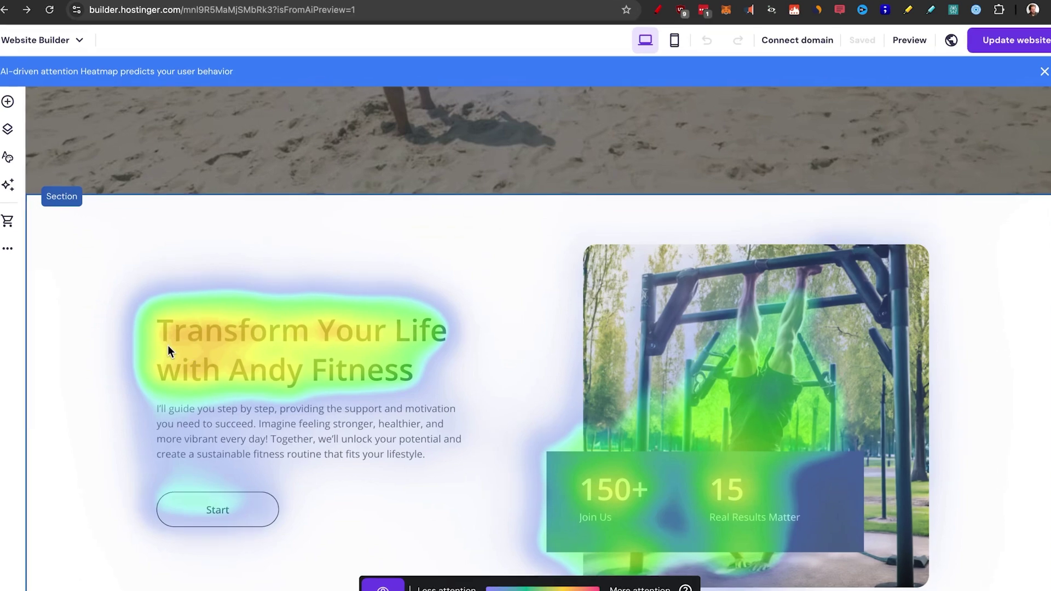
{"action": "scroll", "coordinate": [167, 351], "scroll_direction": "down", "scroll_amount": 2}
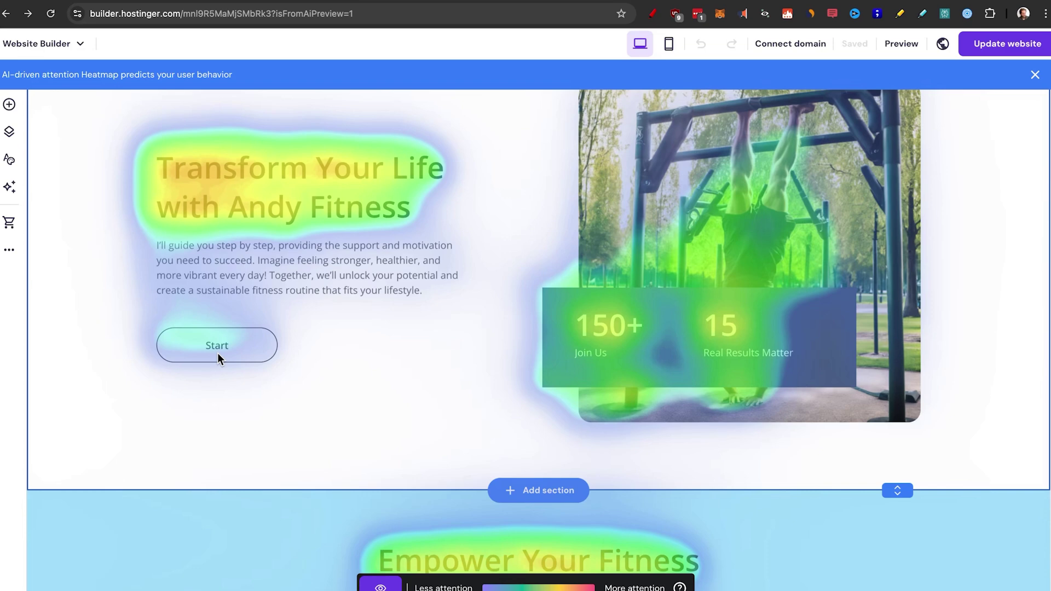
{"action": "scroll", "coordinate": [218, 352], "scroll_direction": "down", "scroll_amount": 2}
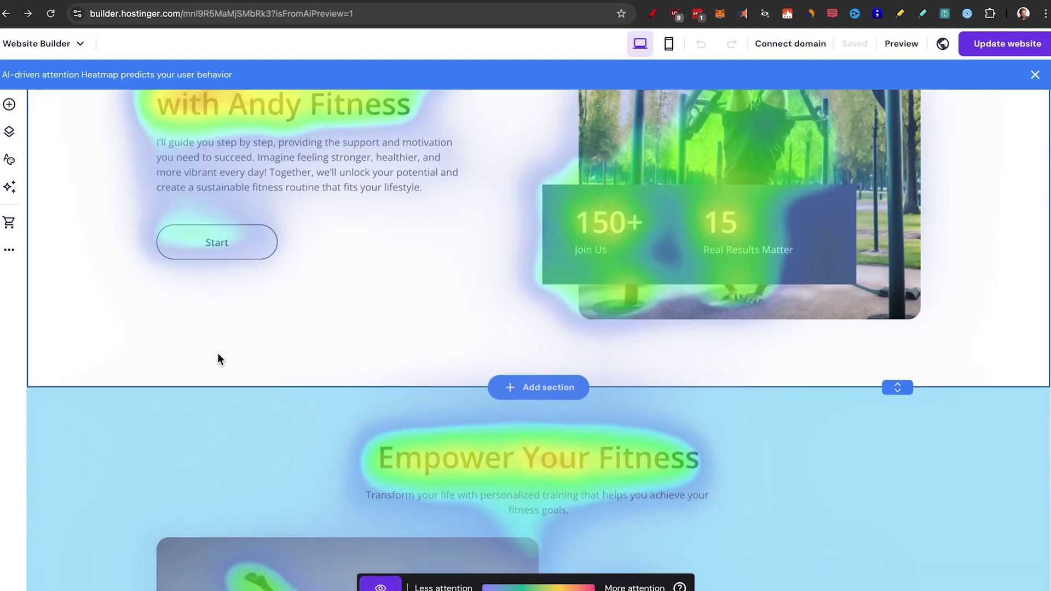
{"action": "scroll", "coordinate": [218, 352], "scroll_direction": "down", "scroll_amount": 1}
{"action": "scroll", "coordinate": [218, 352], "scroll_direction": "down", "scroll_amount": 4}
{"action": "scroll", "coordinate": [218, 354], "scroll_direction": "down", "scroll_amount": 1}
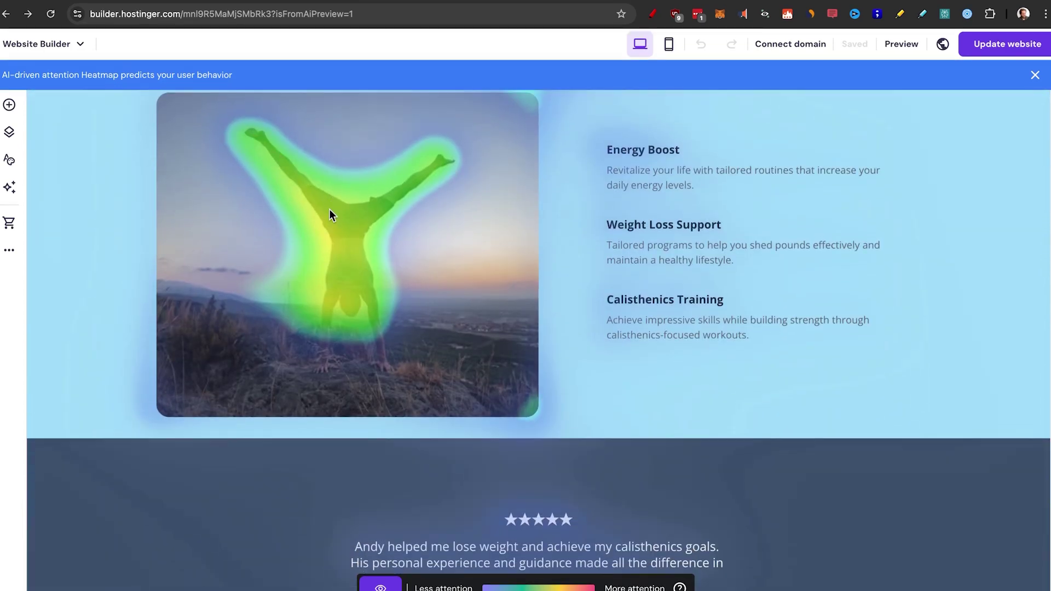
{"action": "scroll", "coordinate": [423, 178], "scroll_direction": "up", "scroll_amount": 1}
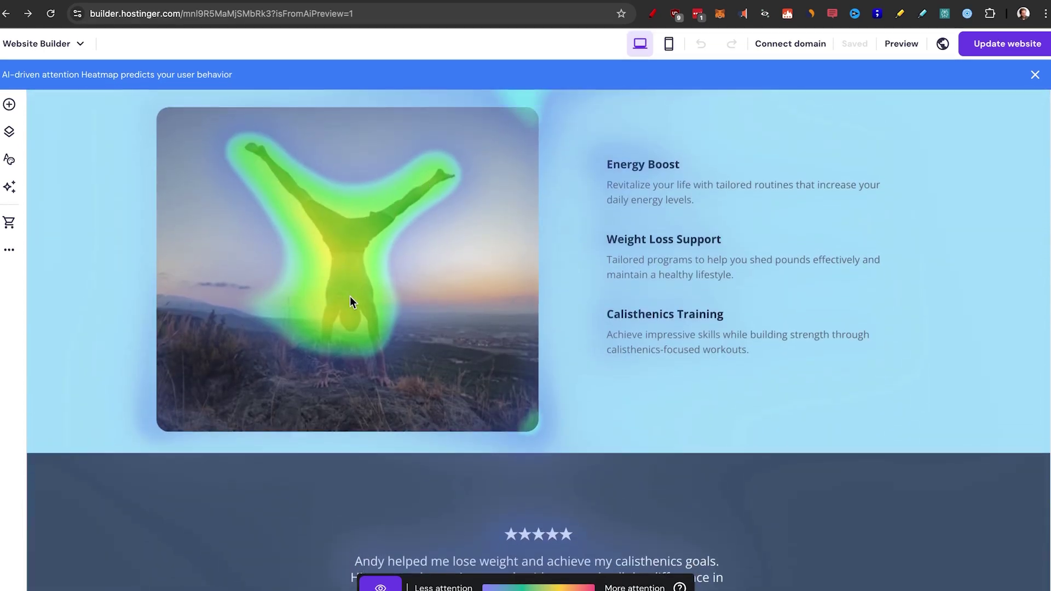
{"action": "scroll", "coordinate": [352, 310], "scroll_direction": "down", "scroll_amount": 1}
{"action": "scroll", "coordinate": [352, 309], "scroll_direction": "down", "scroll_amount": 4}
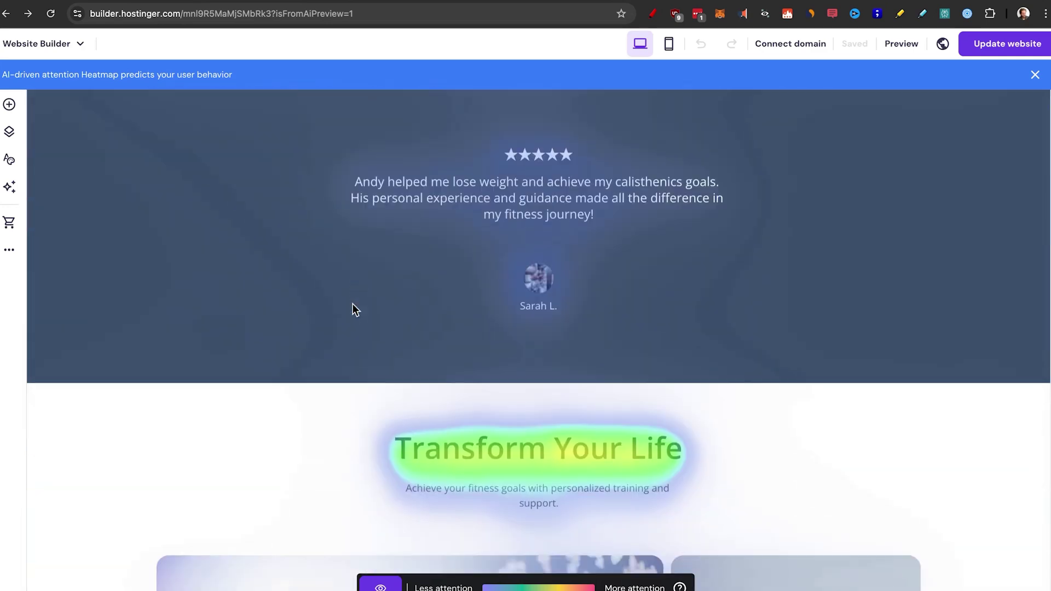
{"action": "scroll", "coordinate": [353, 309], "scroll_direction": "down", "scroll_amount": 3}
{"action": "scroll", "coordinate": [352, 309], "scroll_direction": "down", "scroll_amount": 2}
{"action": "scroll", "coordinate": [352, 309], "scroll_direction": "down", "scroll_amount": 1}
{"action": "scroll", "coordinate": [352, 310], "scroll_direction": "down", "scroll_amount": 1}
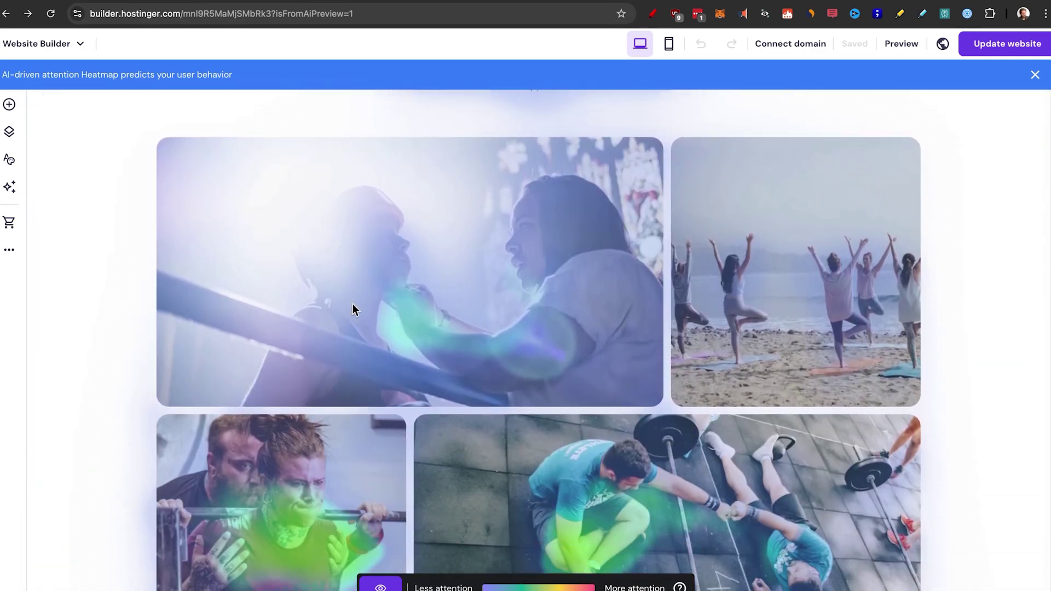
{"action": "scroll", "coordinate": [352, 310], "scroll_direction": "down", "scroll_amount": 1}
{"action": "scroll", "coordinate": [352, 309], "scroll_direction": "down", "scroll_amount": 2}
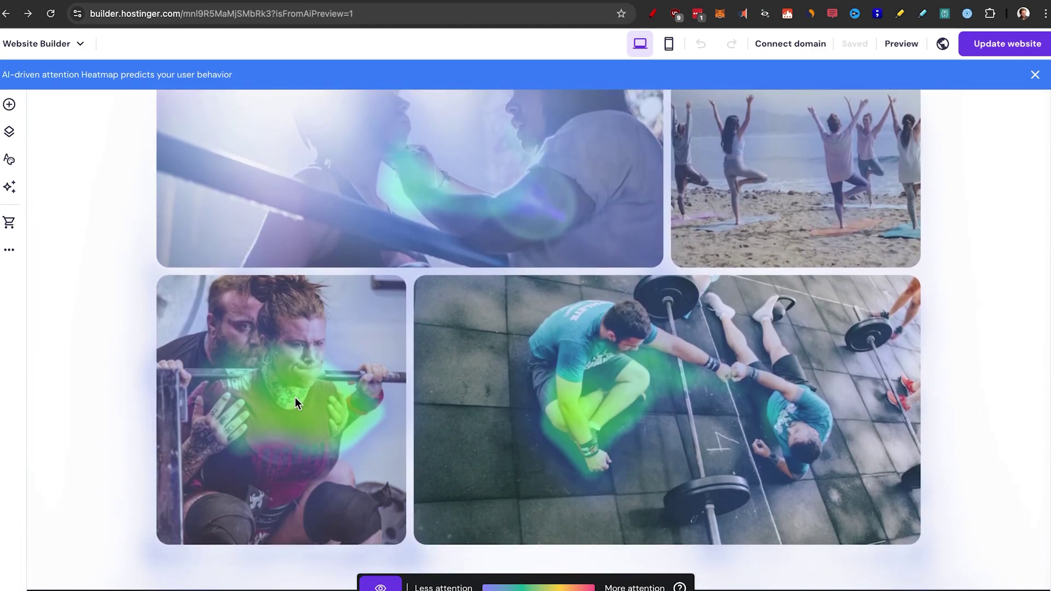
{"action": "scroll", "coordinate": [618, 401], "scroll_direction": "down", "scroll_amount": 1}
{"action": "scroll", "coordinate": [617, 401], "scroll_direction": "down", "scroll_amount": 1}
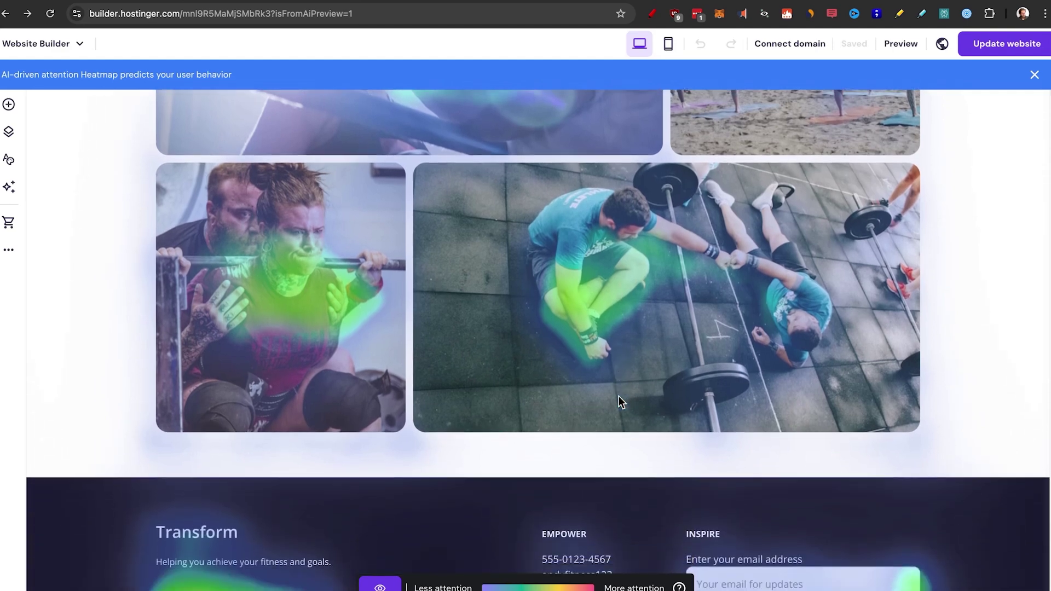
{"action": "scroll", "coordinate": [619, 401], "scroll_direction": "down", "scroll_amount": 1}
{"action": "scroll", "coordinate": [618, 401], "scroll_direction": "down", "scroll_amount": 1}
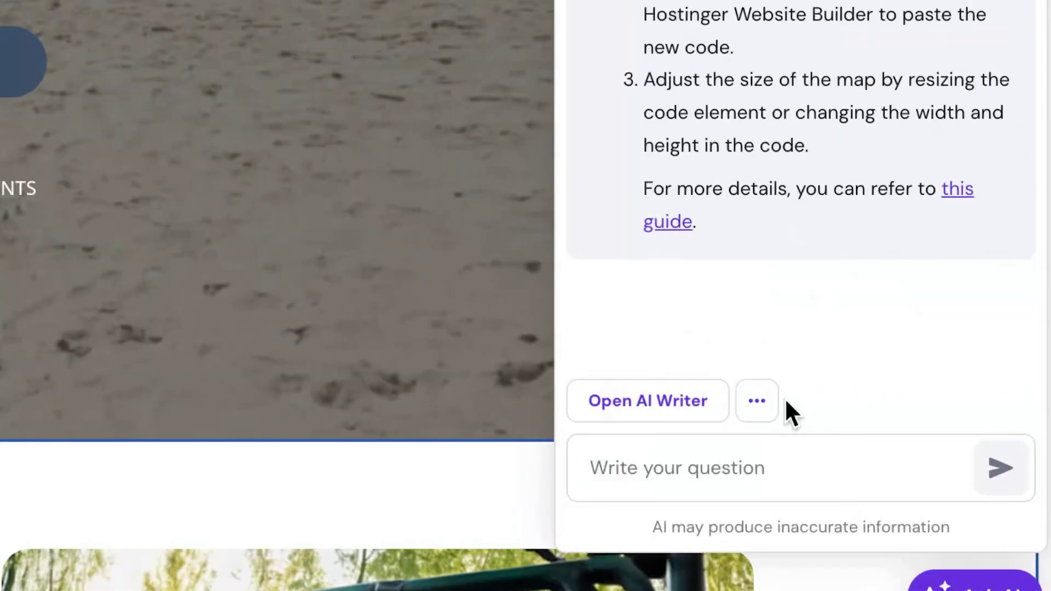
Use AI Logo Maker to create Abstract-style colorful logos for 'Calisthenics studio'.
{"action": "left_click", "coordinate": [924, 530]}
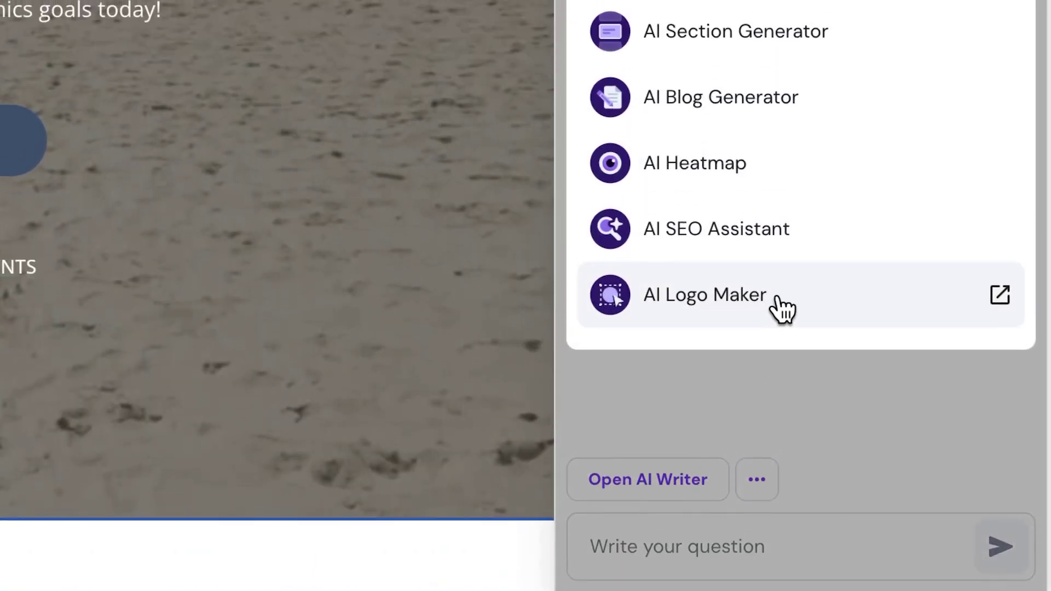
{"action": "left_click", "coordinate": [779, 300]}
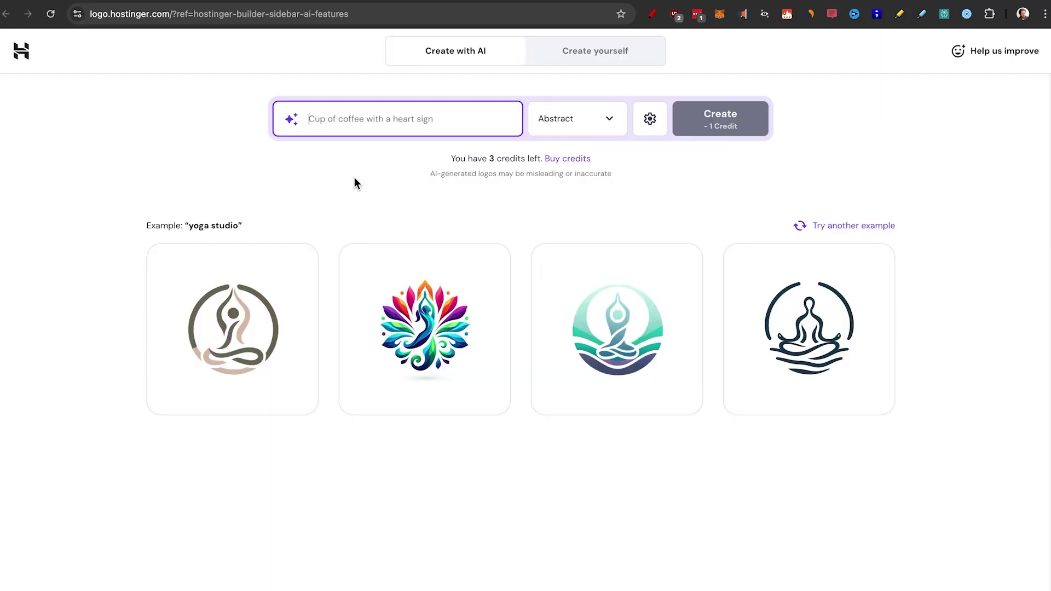
{"action": "left_click", "coordinate": [354, 129]}
{"action": "type", "text": "Calisthenics studio"}
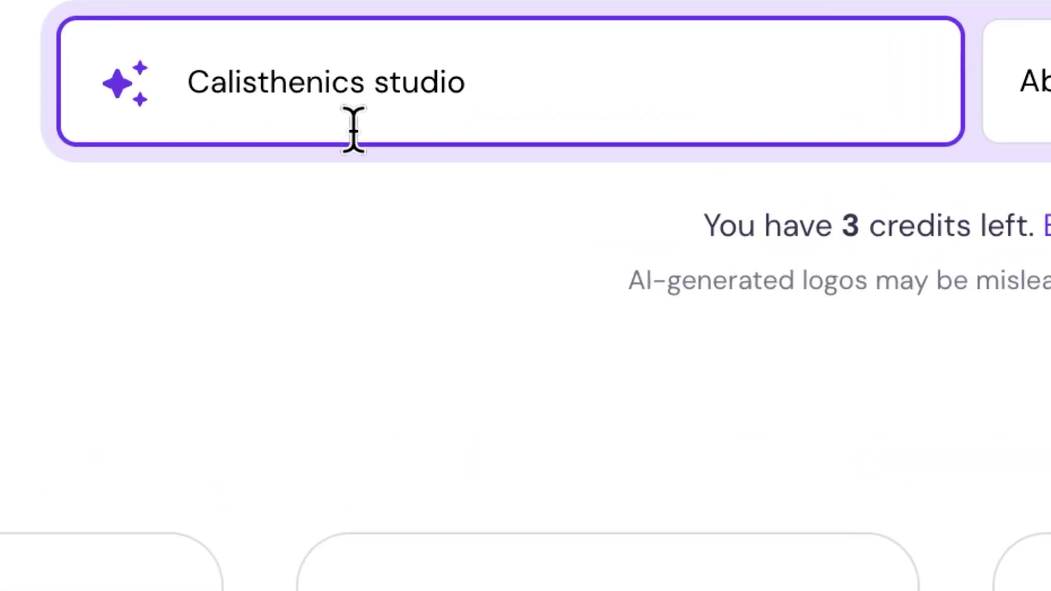
{"action": "left_click", "coordinate": [1018, 115]}
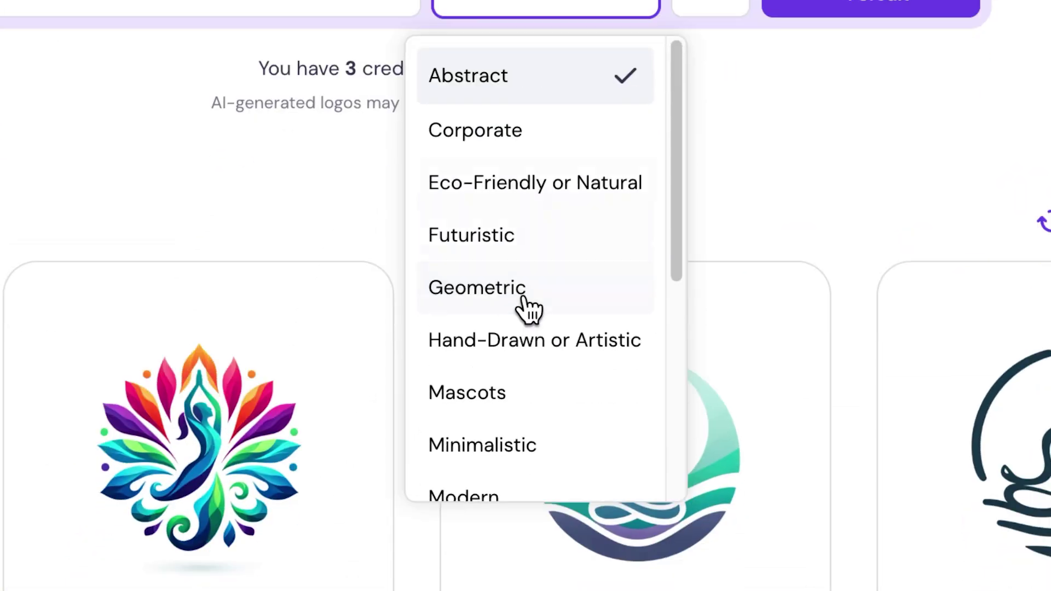
{"action": "scroll", "coordinate": [529, 309], "scroll_direction": "down", "scroll_amount": 1}
{"action": "scroll", "coordinate": [529, 310], "scroll_direction": "down", "scroll_amount": 3}
{"action": "scroll", "coordinate": [530, 309], "scroll_direction": "down", "scroll_amount": 3}
{"action": "scroll", "coordinate": [530, 309], "scroll_direction": "up", "scroll_amount": 6}
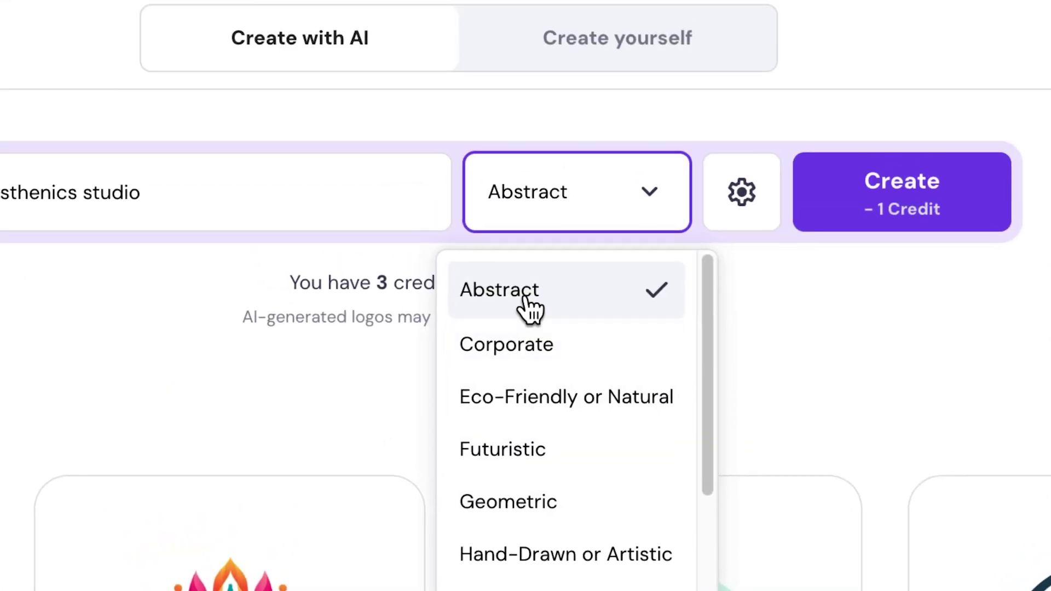
{"action": "left_click", "coordinate": [530, 310]}
{"action": "left_click", "coordinate": [741, 192]}
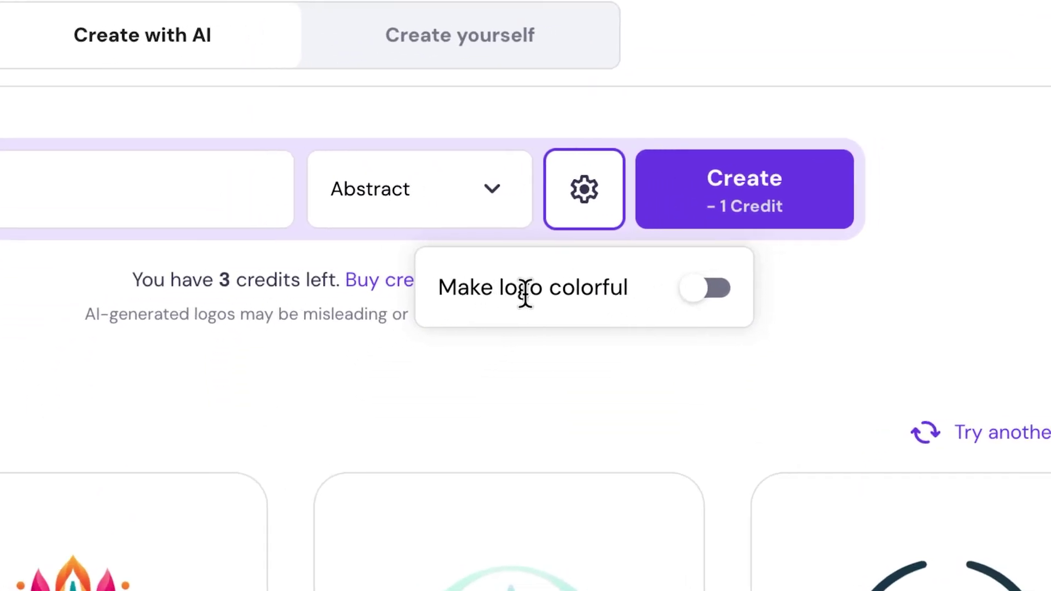
{"action": "left_click", "coordinate": [526, 297]}
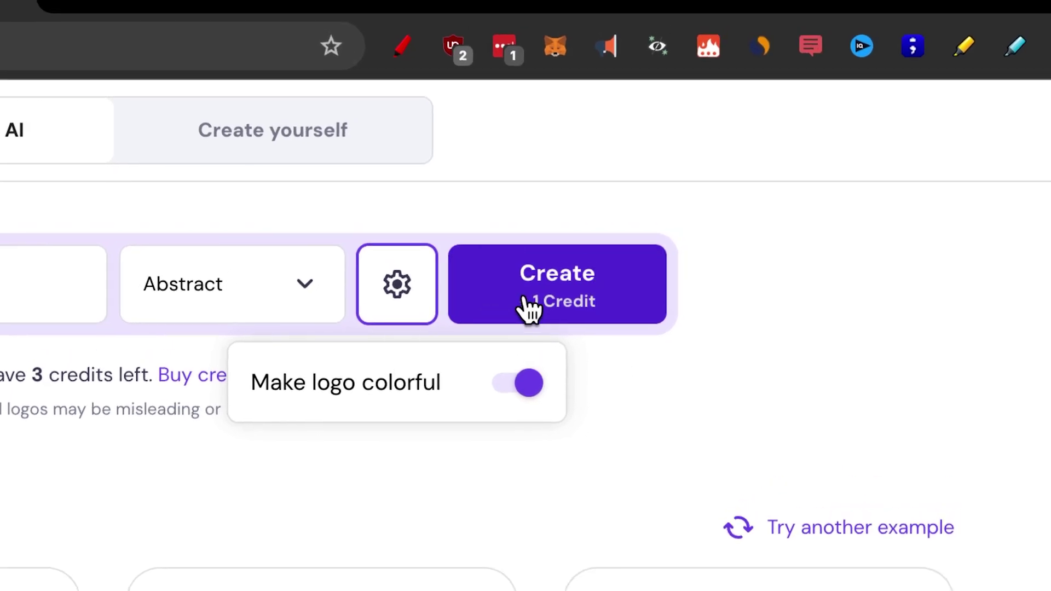
{"action": "left_click", "coordinate": [530, 309]}
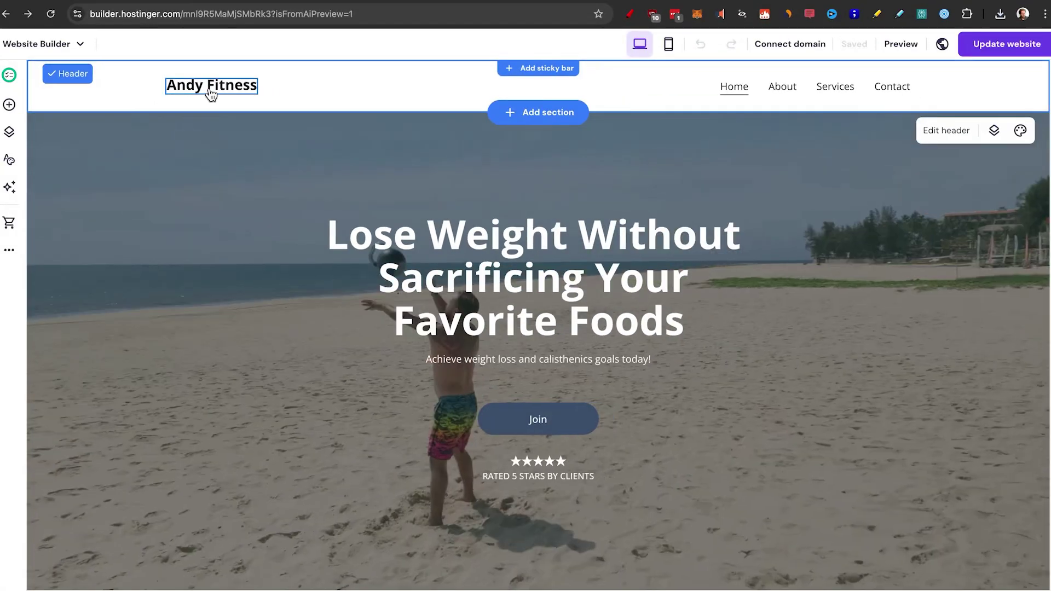
Replace the header text logo with the uploaded logo.png, about 43 px wide.
{"action": "left_click", "coordinate": [219, 98]}
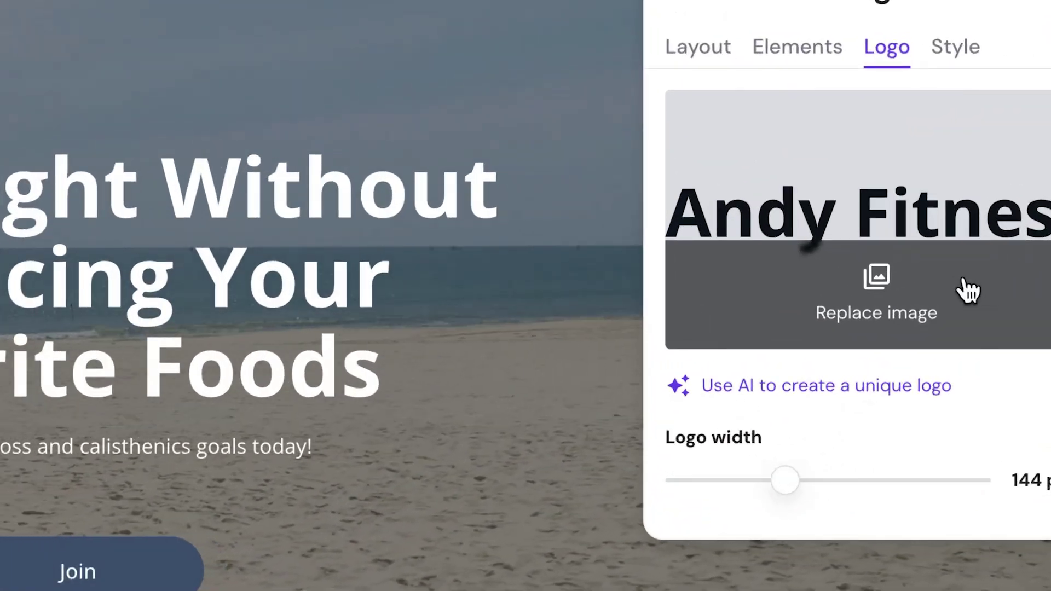
{"action": "left_click", "coordinate": [969, 291]}
{"action": "left_click", "coordinate": [338, 77]}
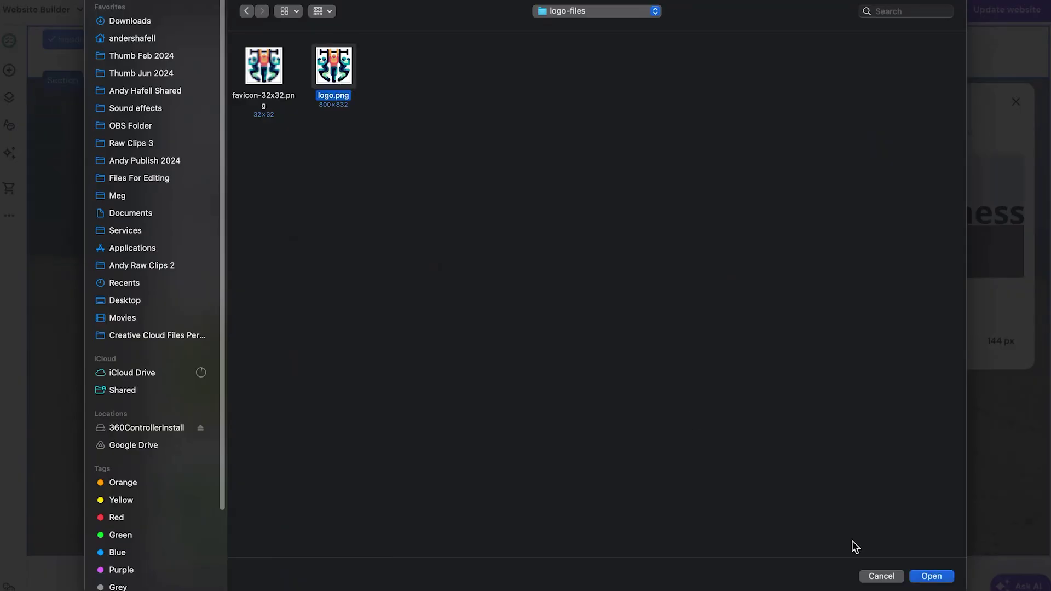
{"action": "left_click", "coordinate": [928, 576]}
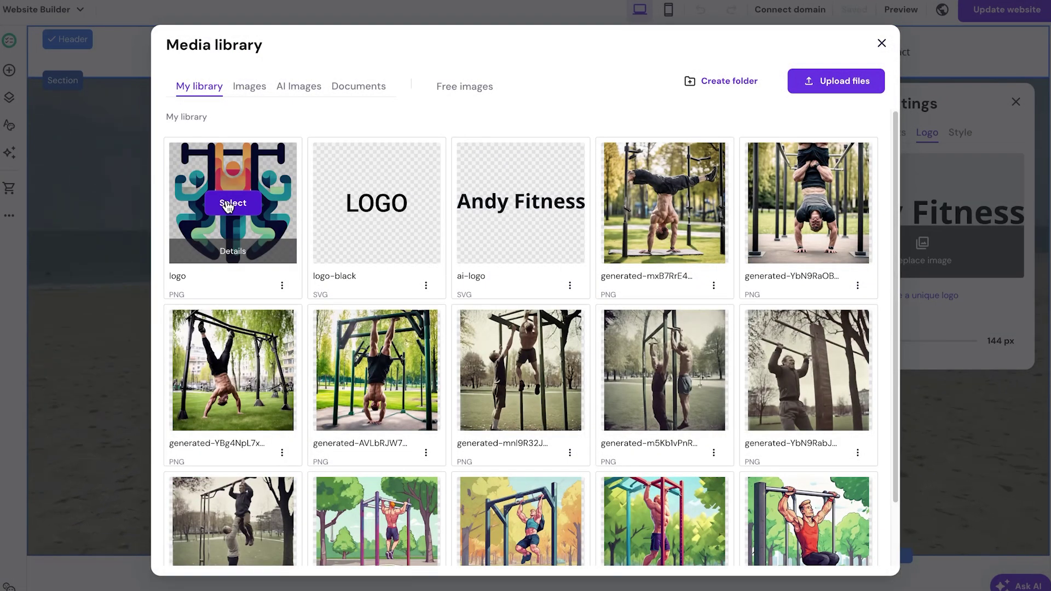
{"action": "left_click", "coordinate": [230, 204]}
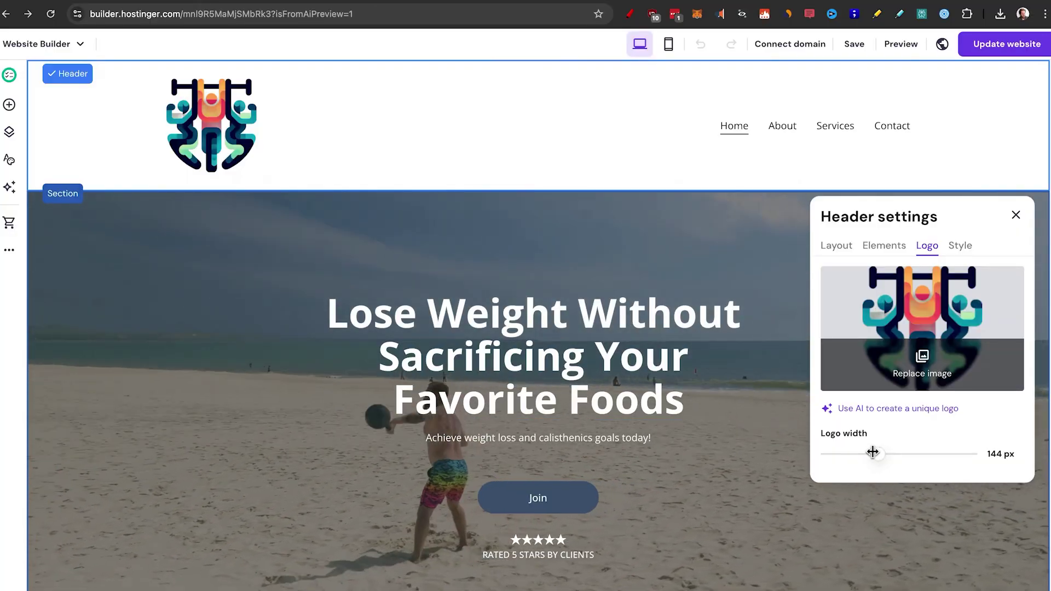
{"action": "left_click_drag", "start_coordinate": [873, 453], "coordinate": [832, 439]}
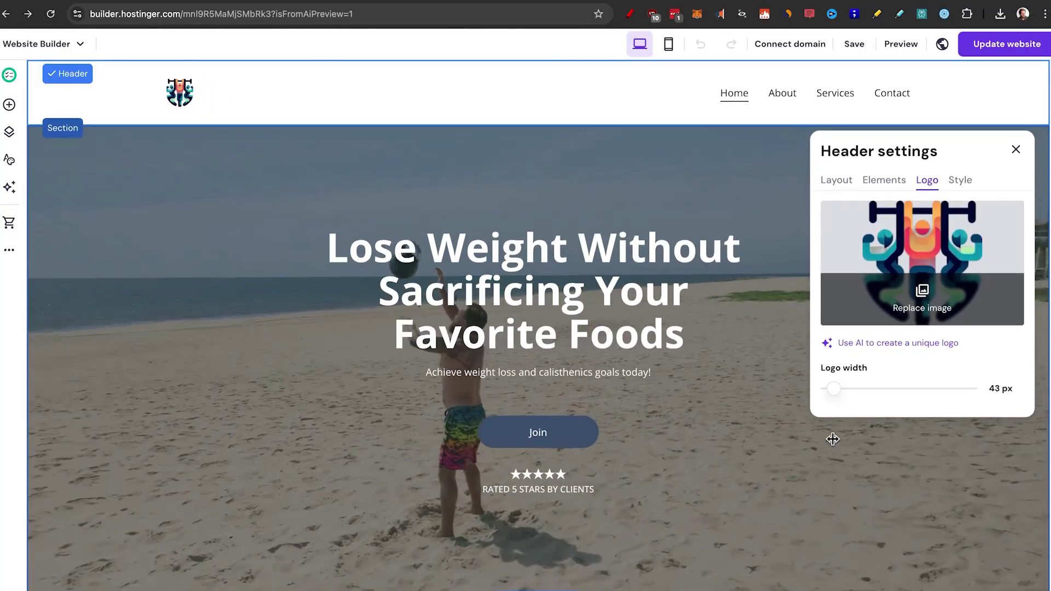
{"action": "left_click", "coordinate": [1015, 149]}
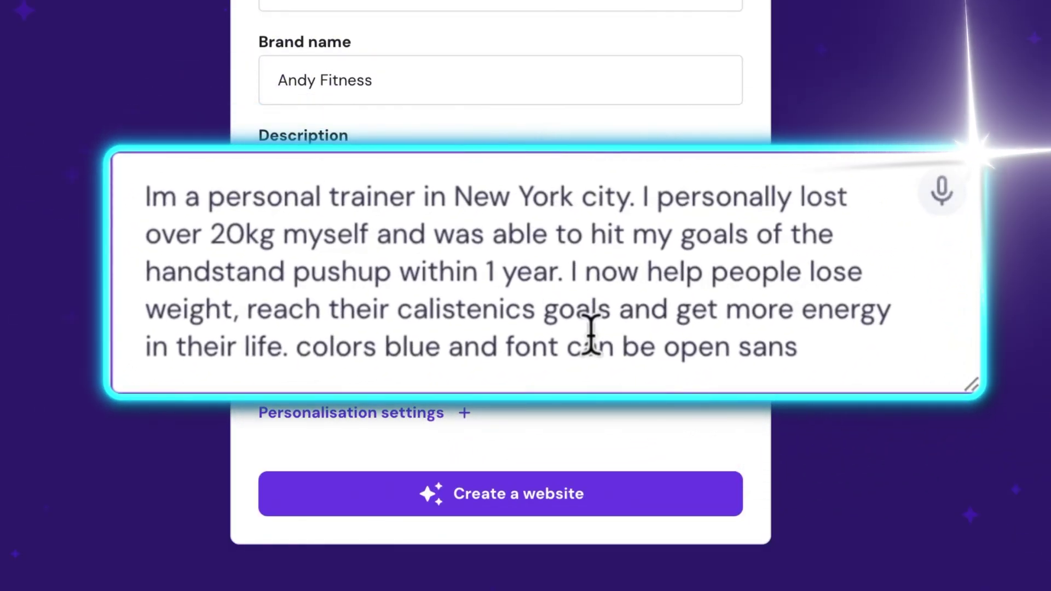
{"action": "scroll", "coordinate": [410, 449], "scroll_direction": "down", "scroll_amount": 5}
{"action": "scroll", "coordinate": [411, 449], "scroll_direction": "down", "scroll_amount": 10}
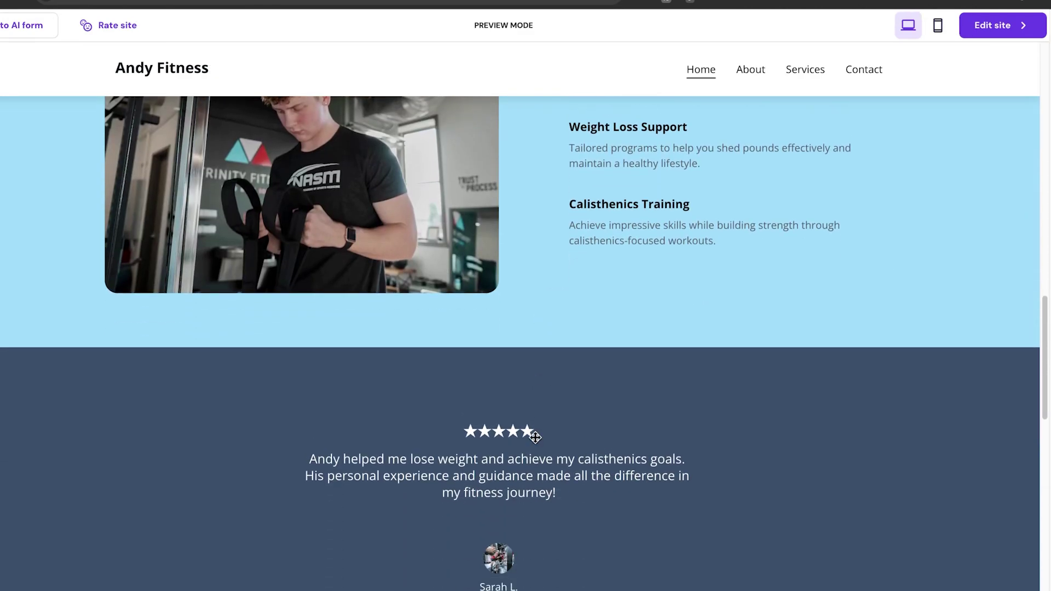
{"action": "scroll", "coordinate": [535, 444], "scroll_direction": "down", "scroll_amount": 5}
{"action": "scroll", "coordinate": [526, 367], "scroll_direction": "down", "scroll_amount": 2}
{"action": "scroll", "coordinate": [525, 367], "scroll_direction": "down", "scroll_amount": 2}
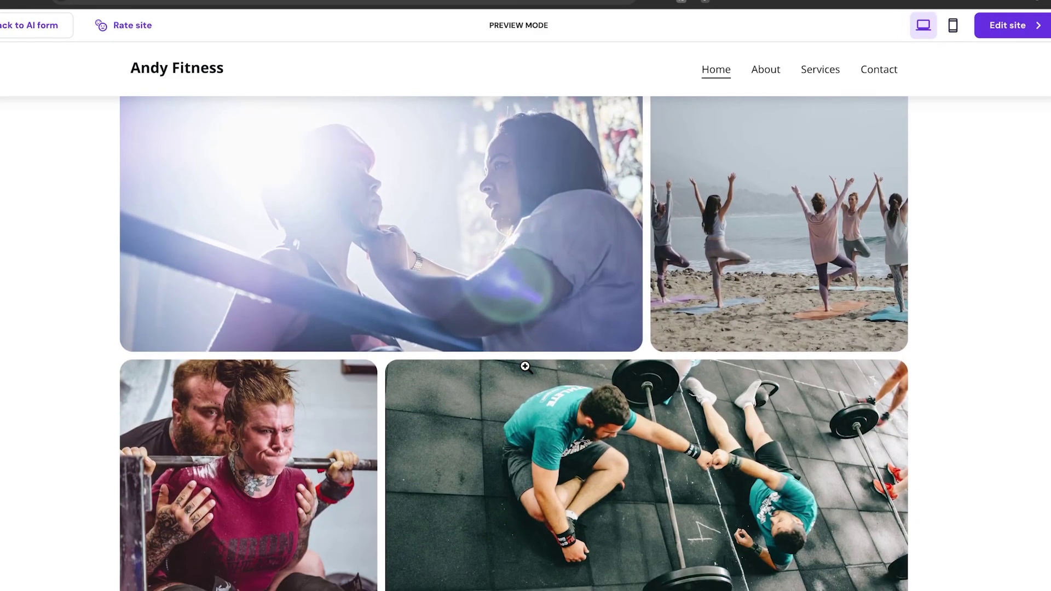
{"action": "scroll", "coordinate": [525, 367], "scroll_direction": "down", "scroll_amount": 2}
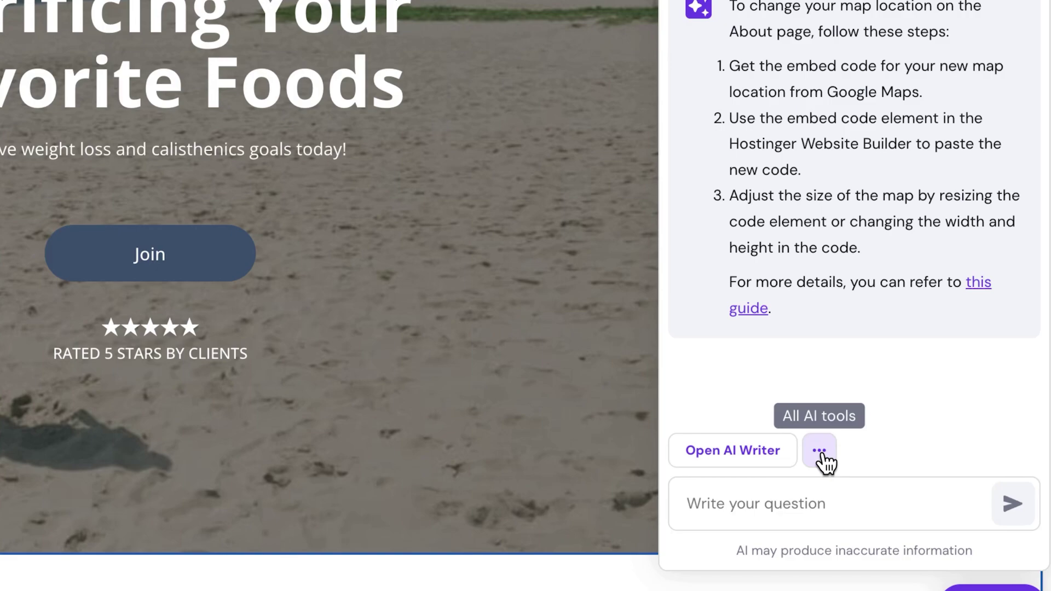
{"action": "left_click", "coordinate": [824, 462]}
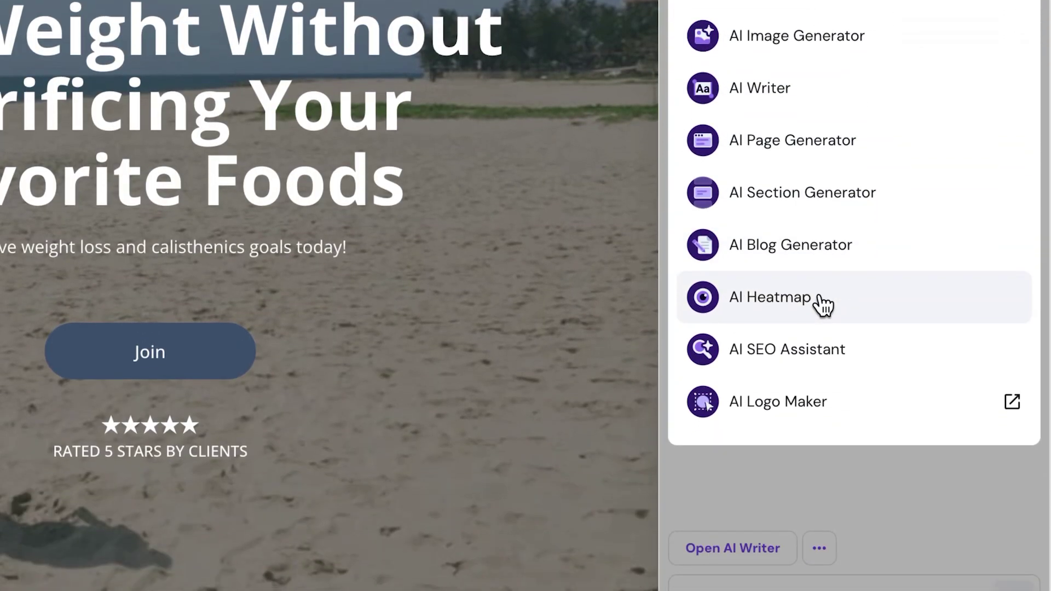
{"action": "left_click", "coordinate": [821, 304]}
{"action": "scroll", "coordinate": [566, 300], "scroll_direction": "down", "scroll_amount": 4}
{"action": "scroll", "coordinate": [582, 382], "scroll_direction": "down", "scroll_amount": 1}
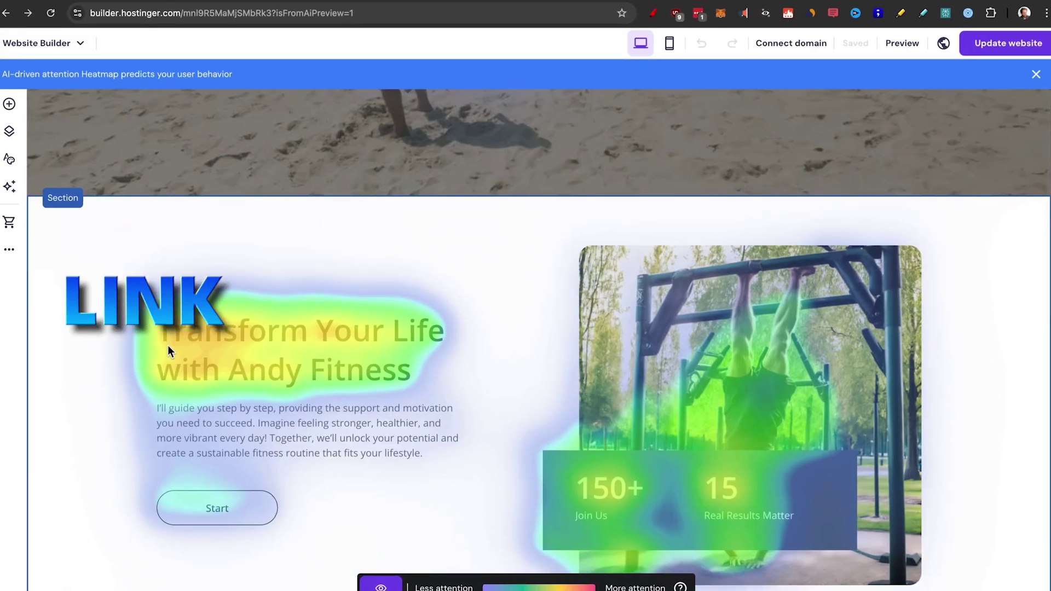